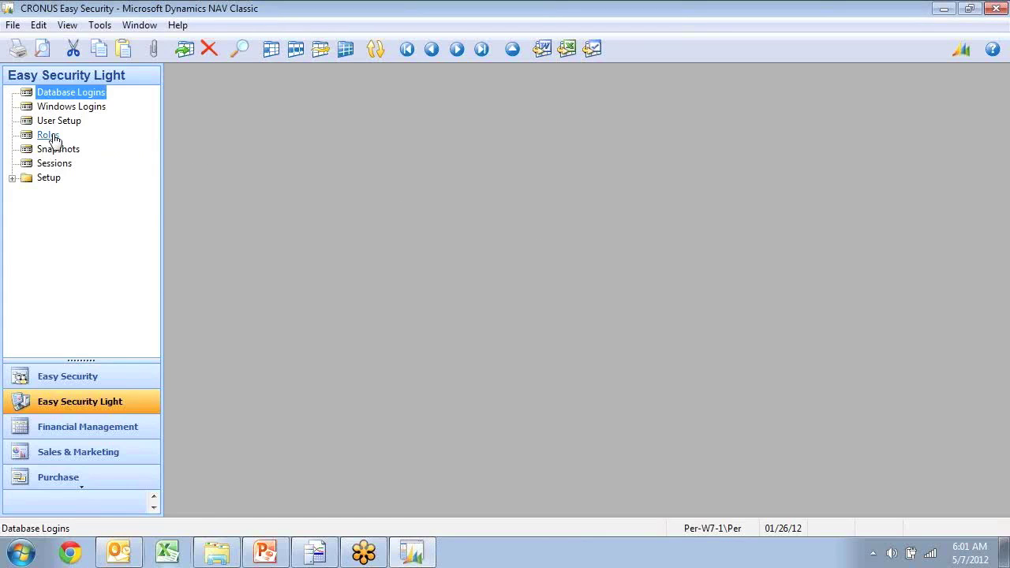
Step: Show the Easy Security Light Roles list, then bring SQL Server Profiler to the front
click(49, 135)
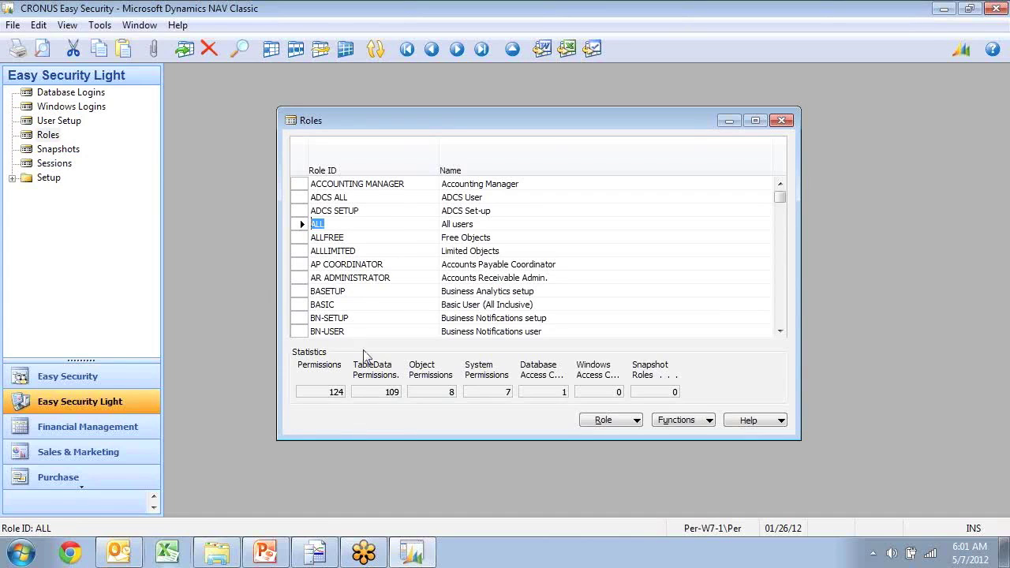
click(318, 555)
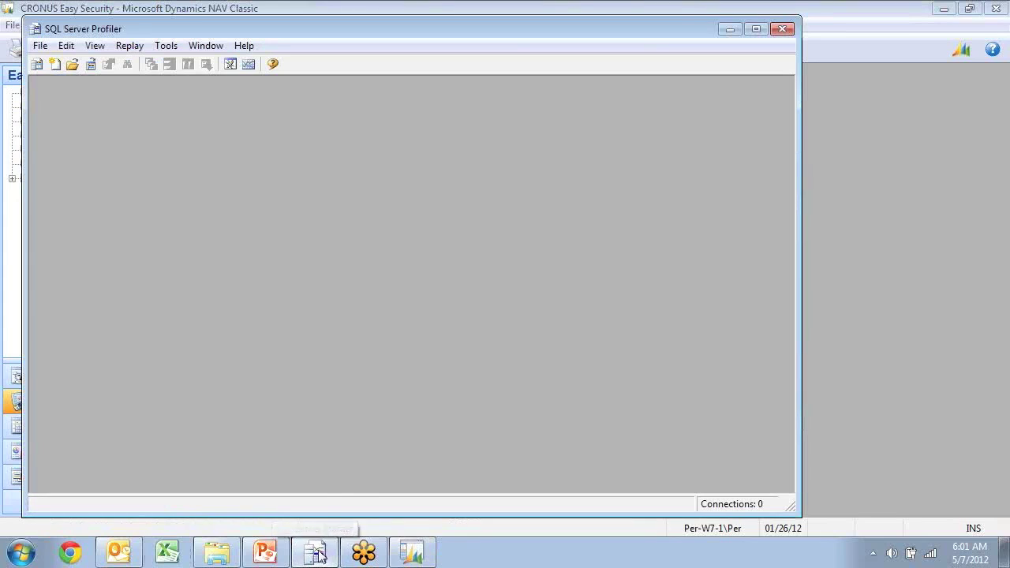
Step: Start a new trace on server PER-W7-1 with Windows Authentication, then return to NAV
click(37, 65)
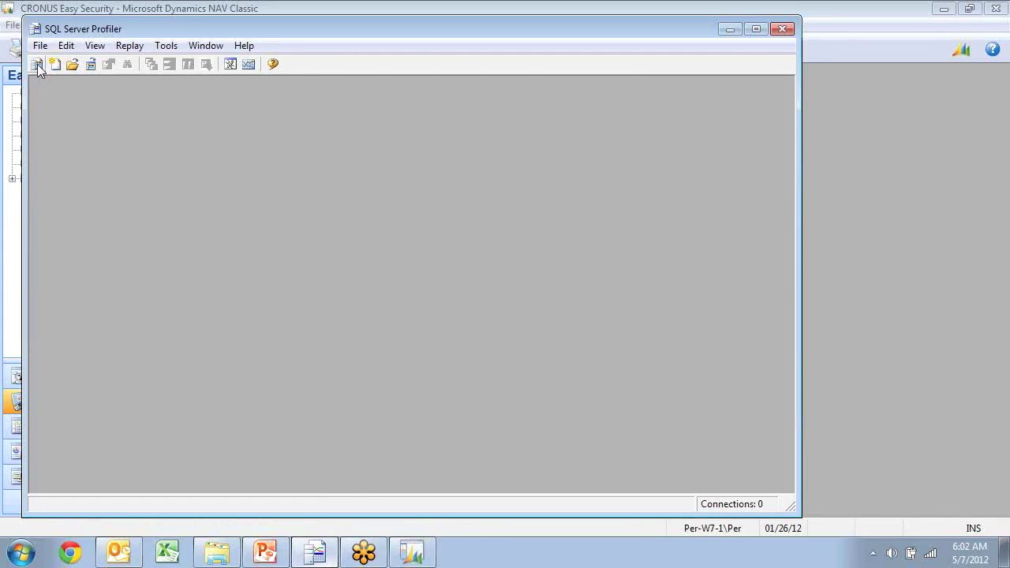
click(37, 64)
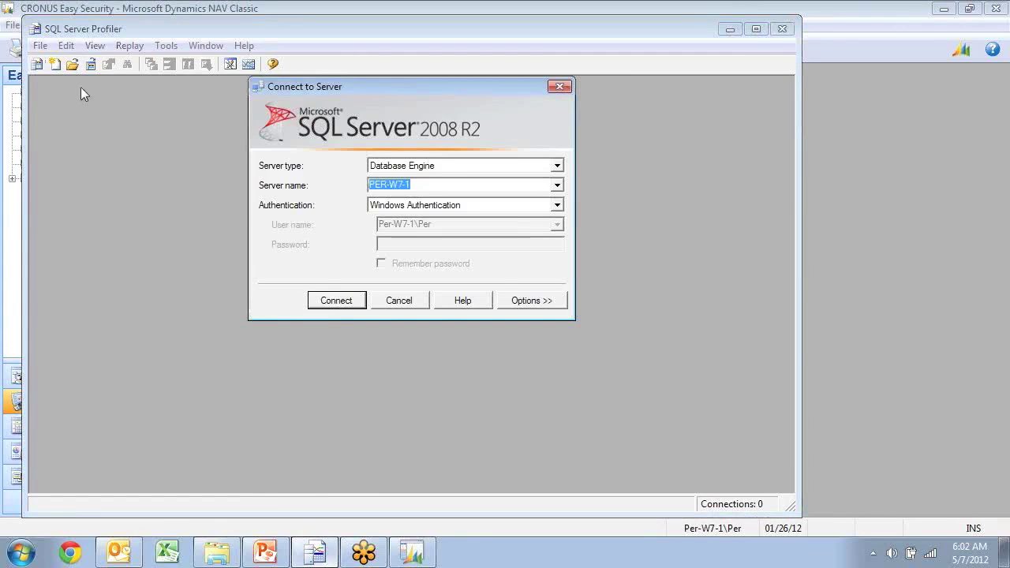
click(344, 303)
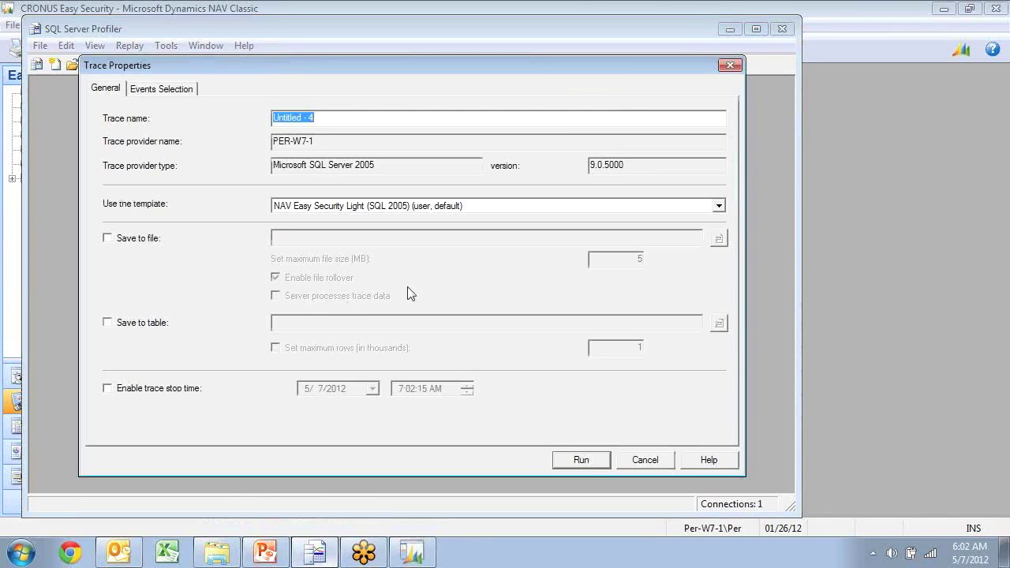
click(582, 460)
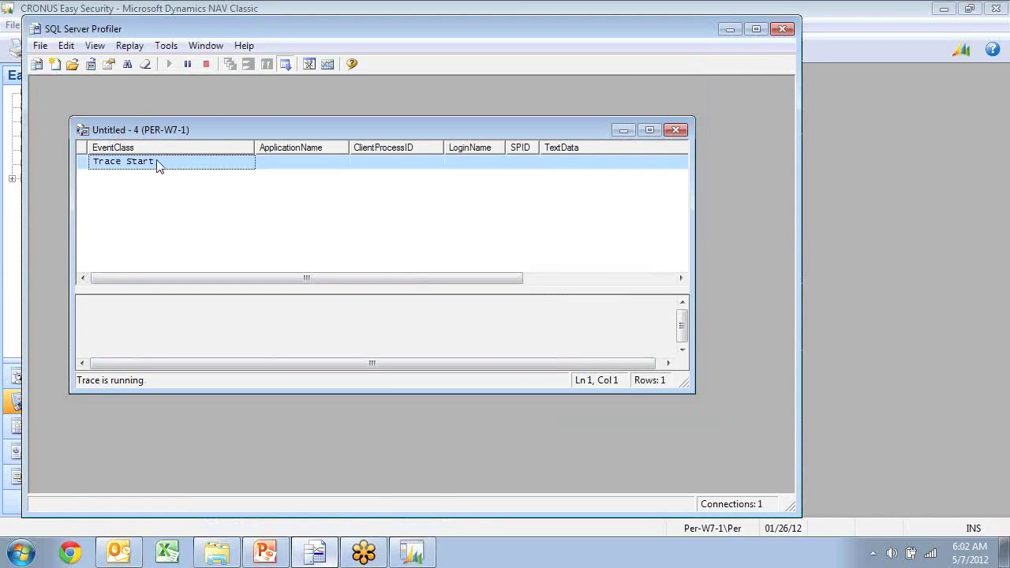
click(160, 15)
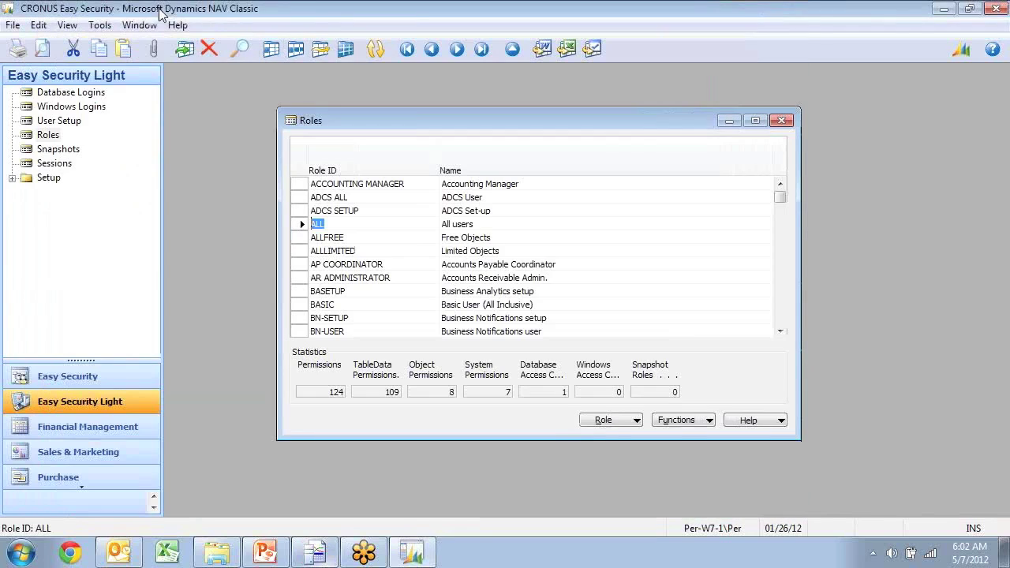
Step: Open Sales & Marketing > Order Processing > Orders and start a new sales order
click(969, 9)
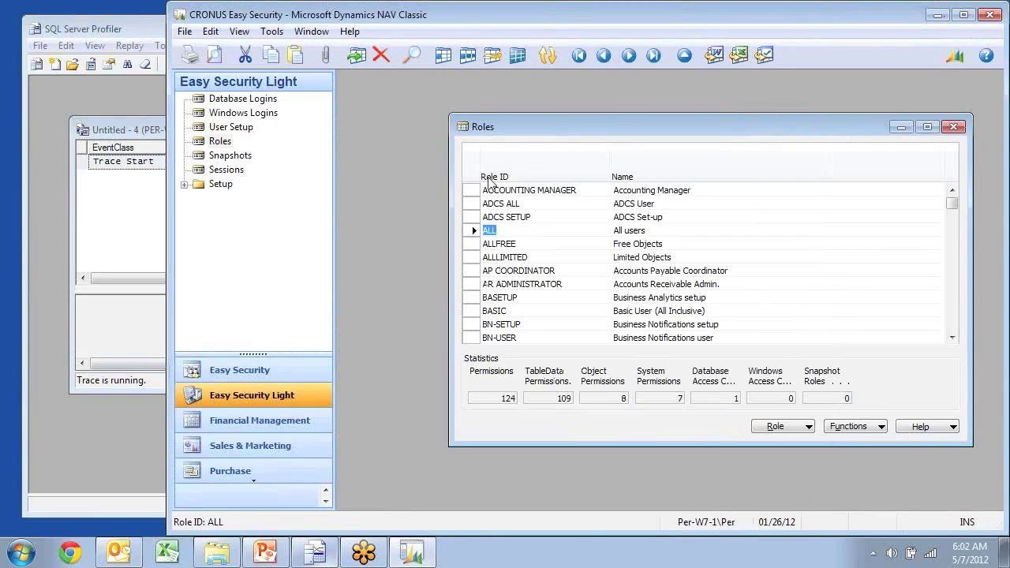
click(247, 446)
click(230, 113)
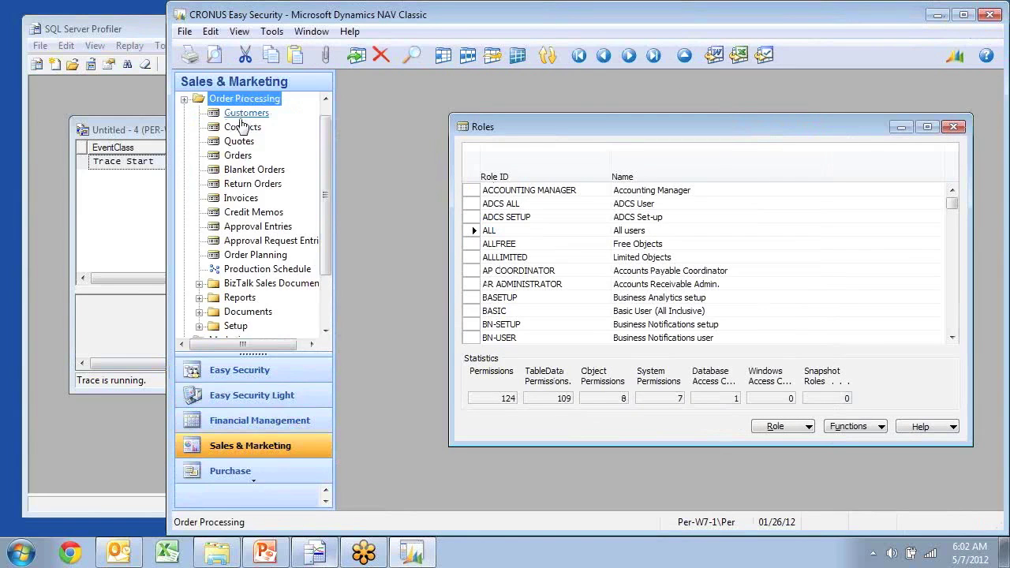
click(236, 157)
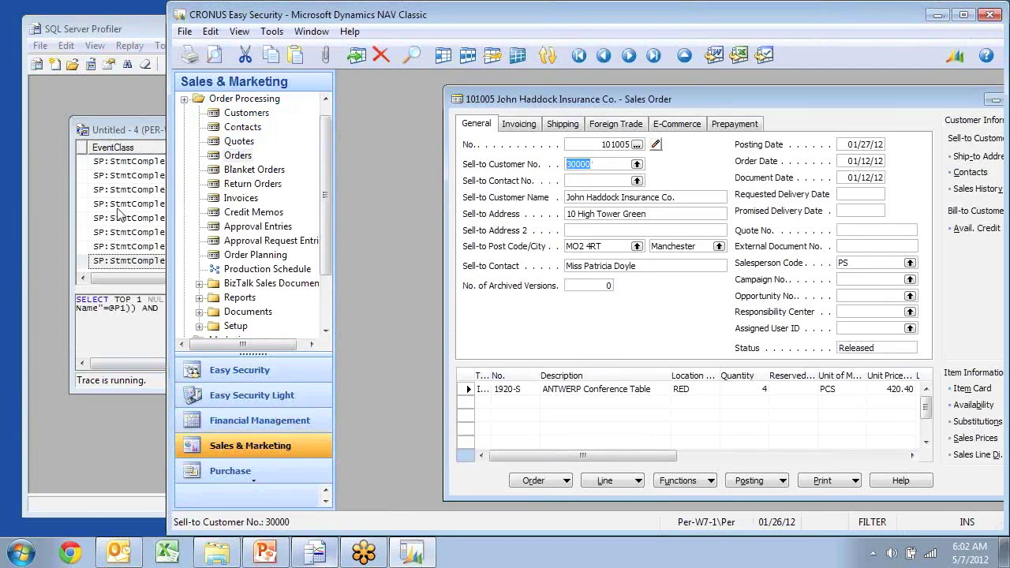
drag(565, 101, 486, 94)
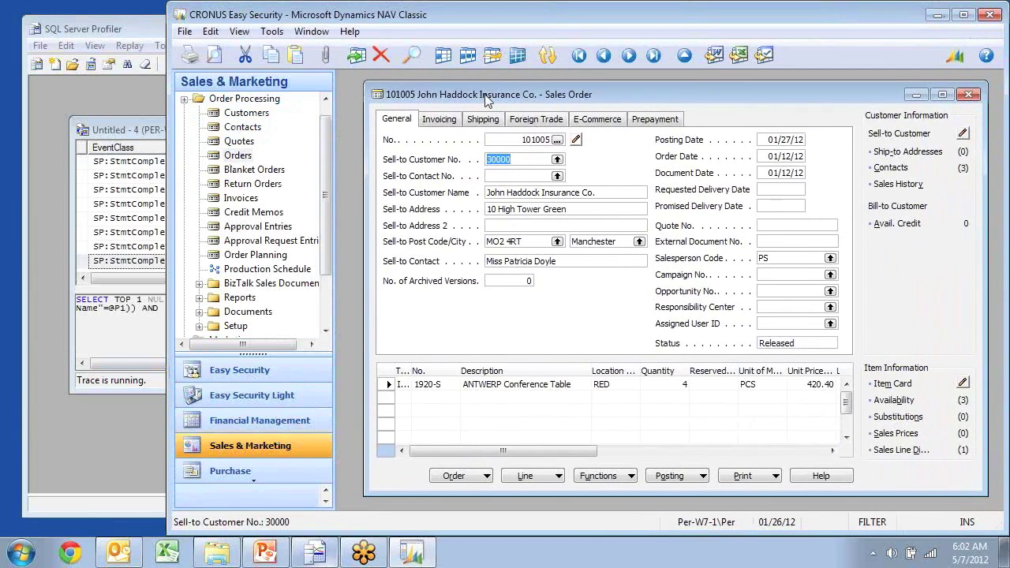
click(361, 62)
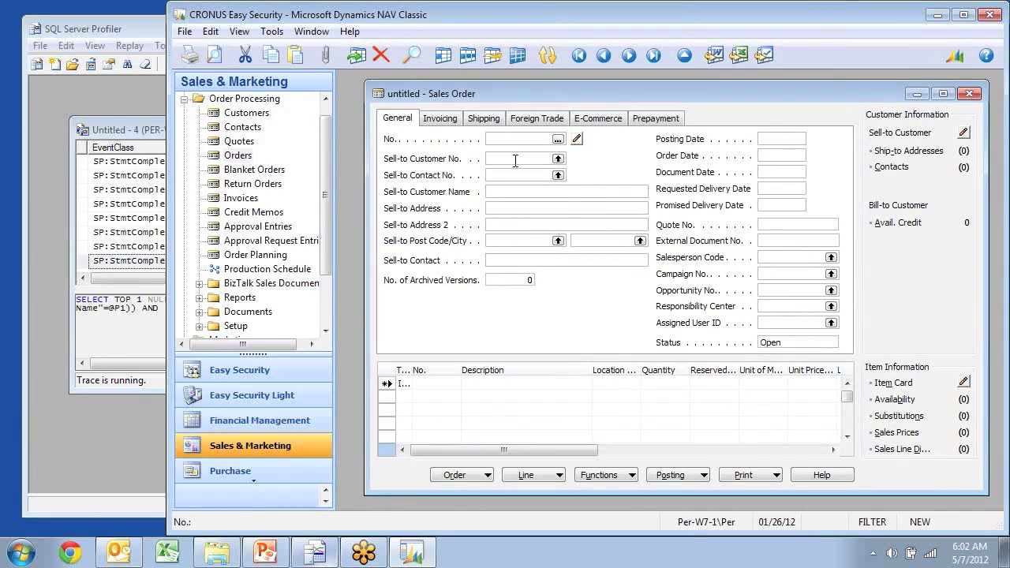
Step: Set the order's customer to 10000
click(558, 158)
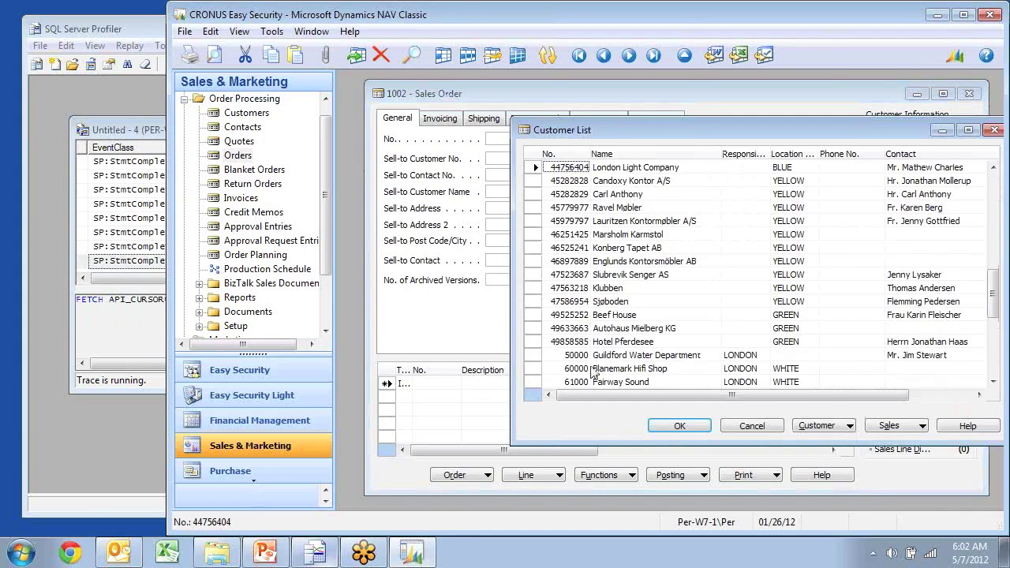
text(10000)
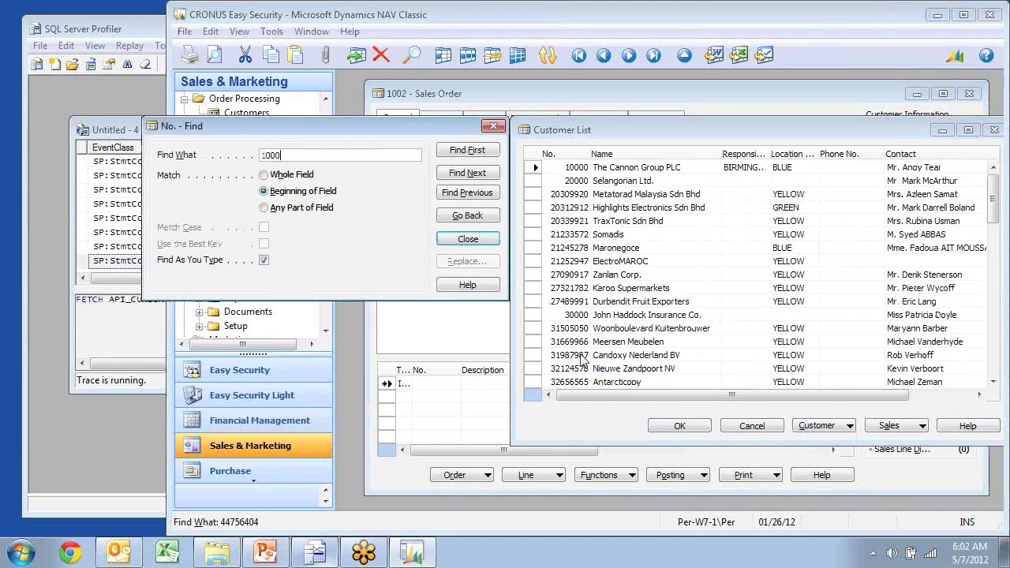
key(Return)
key(Return)
key(Return)
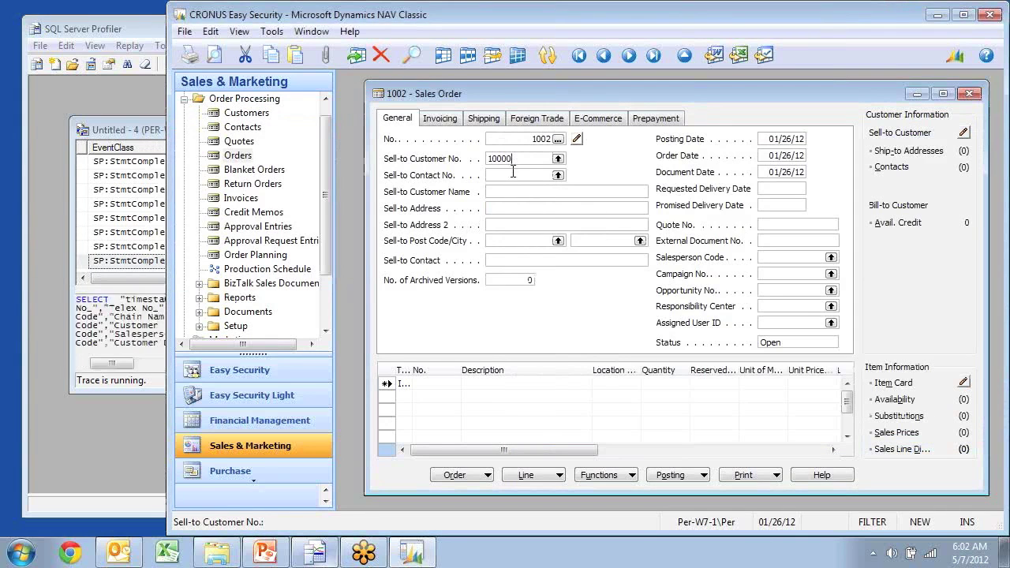
Step: Add an order line for item 70000, Side Panels, with quantity 2
click(444, 384)
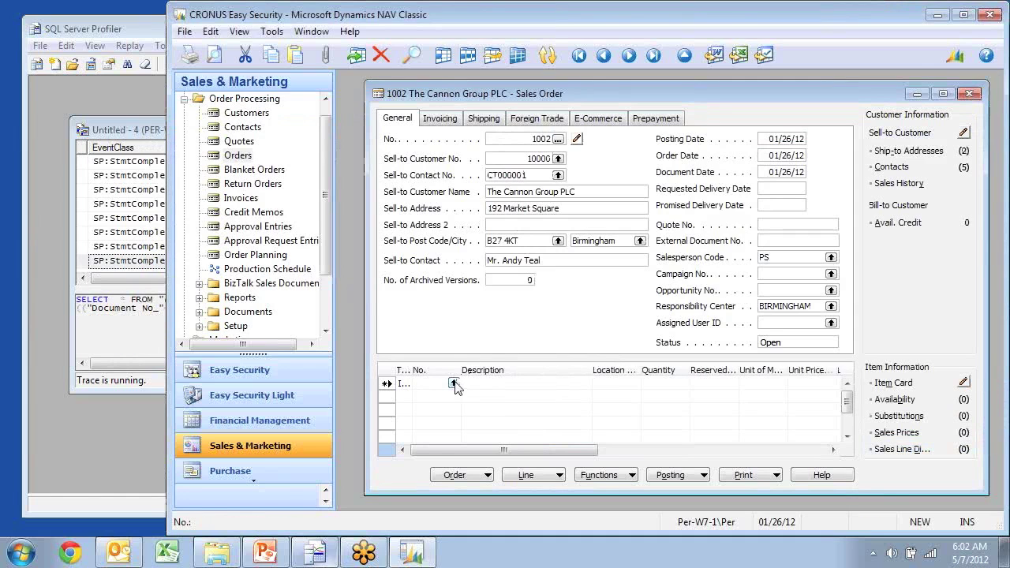
click(454, 382)
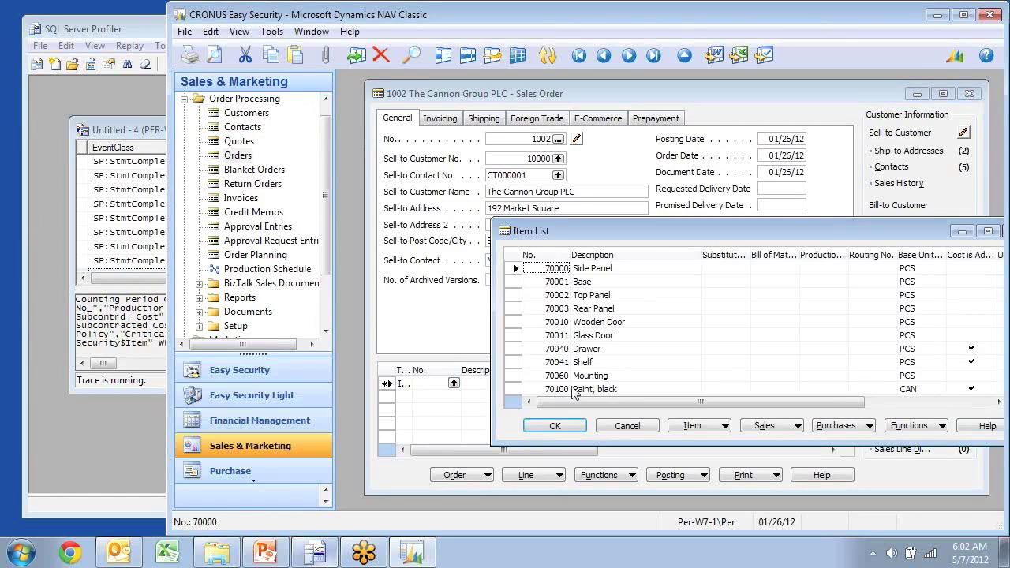
click(555, 426)
click(678, 383)
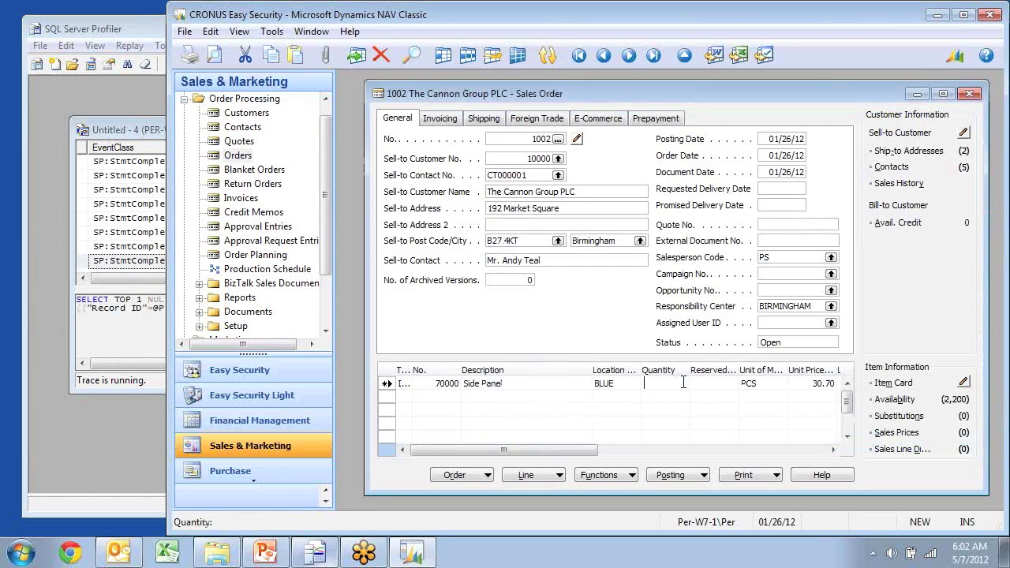
text(2)
key(Down)
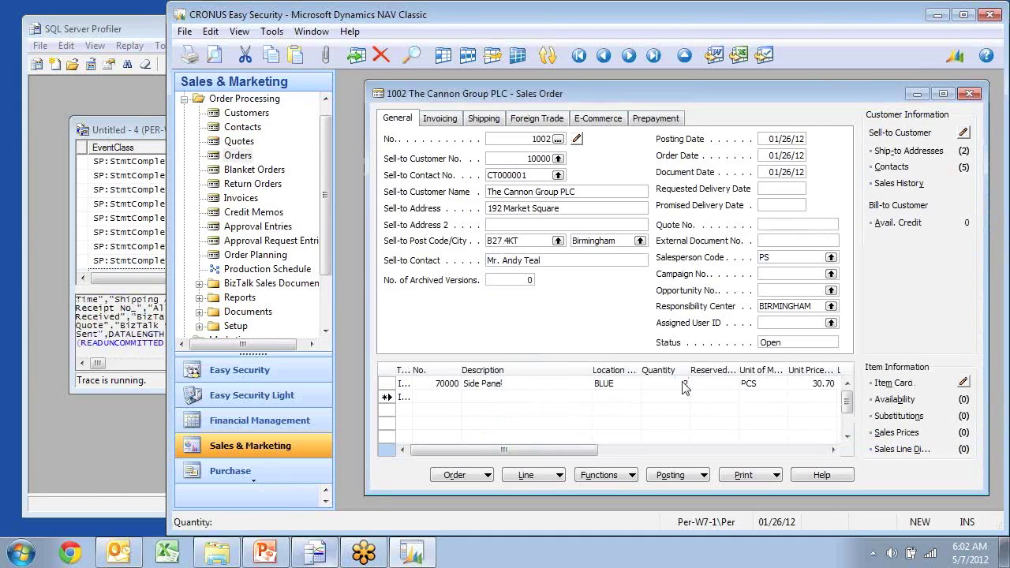
click(683, 383)
key(shift+Tab)
key(shift+Tab)
key(shift+Tab)
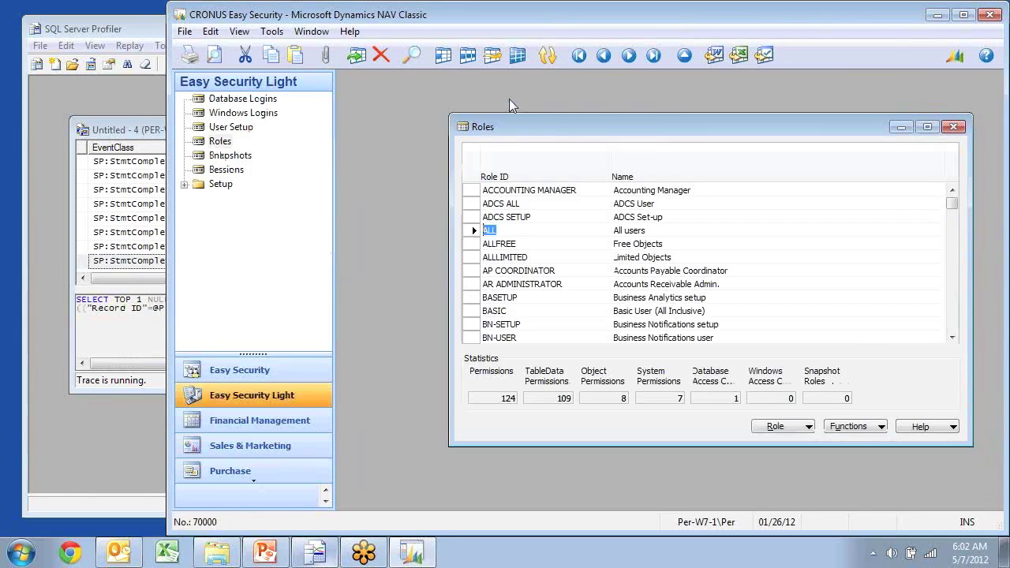
Step: Stop the trace after 1015 rows and save it as XML trace file 'Create SO'
click(120, 133)
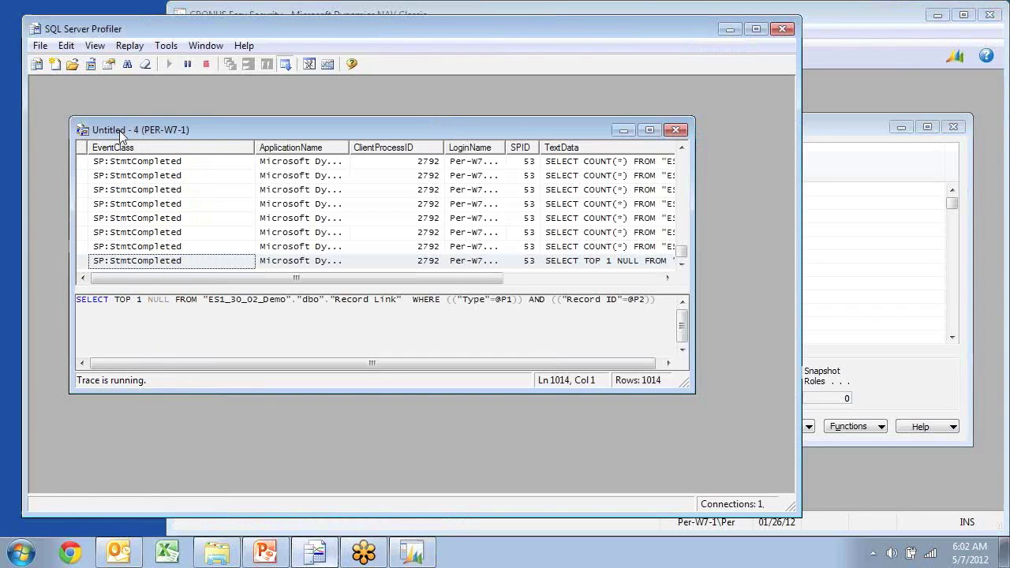
click(207, 65)
click(40, 45)
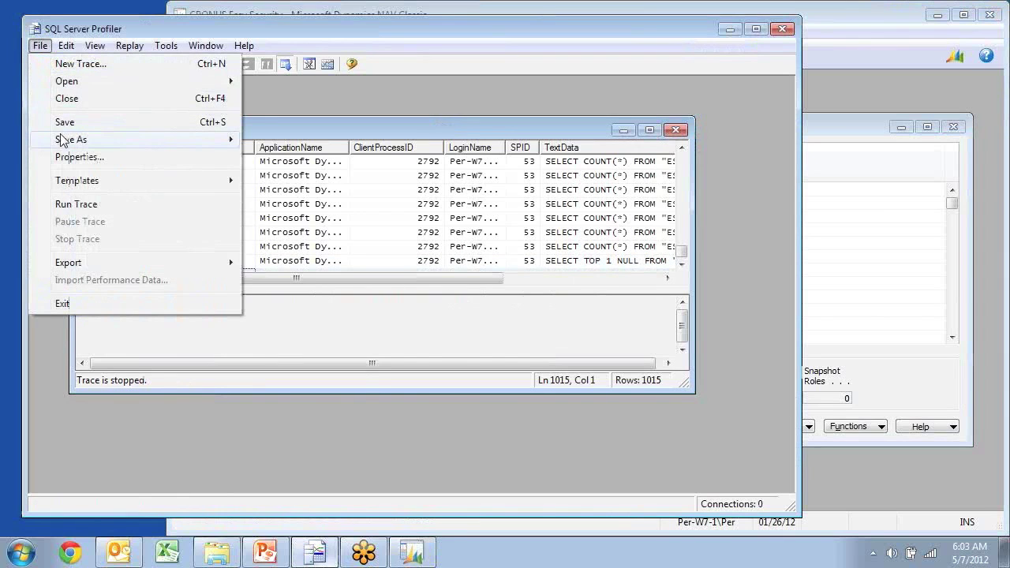
mouse_move(61, 139)
click(289, 194)
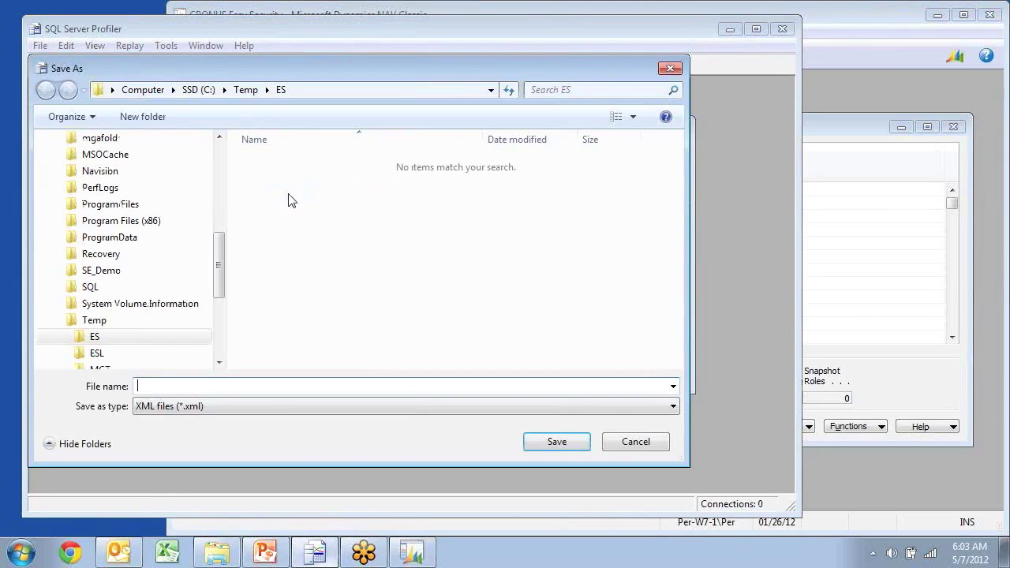
text(Create SO)
key(Return)
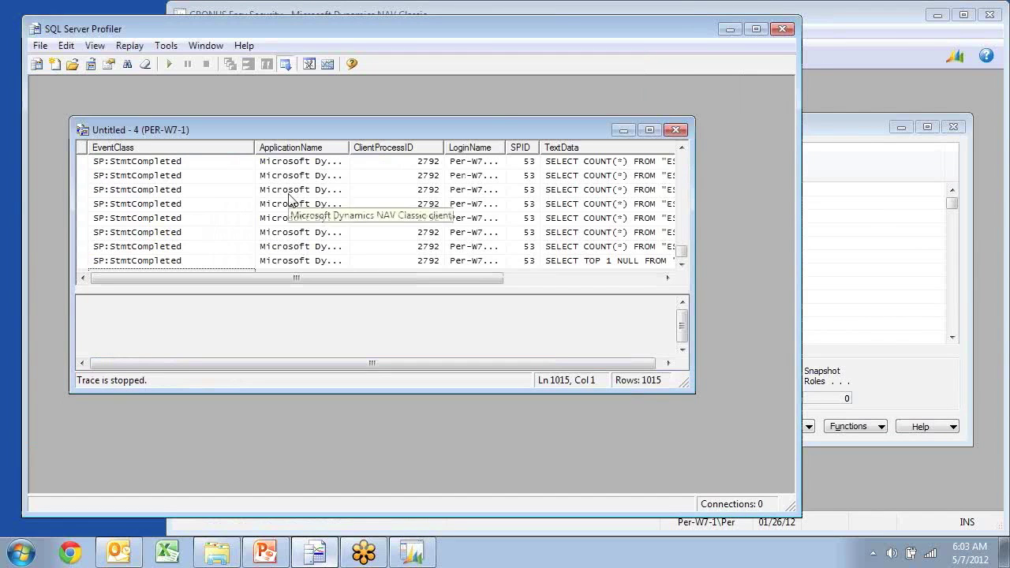
click(848, 129)
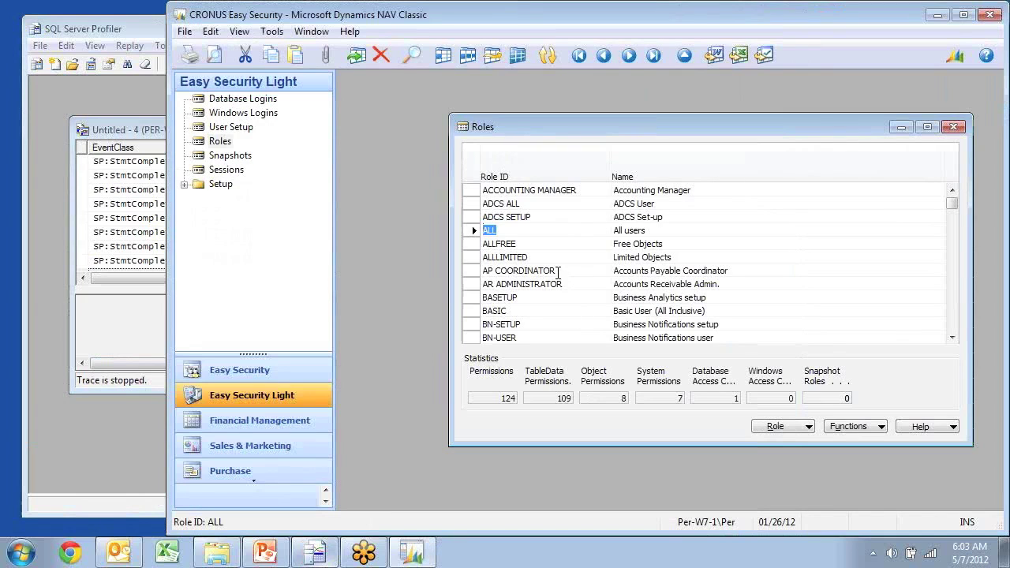
Step: Add role S&R-CREATE SO with the name 'Create Sales Order' to the Roles list
click(358, 55)
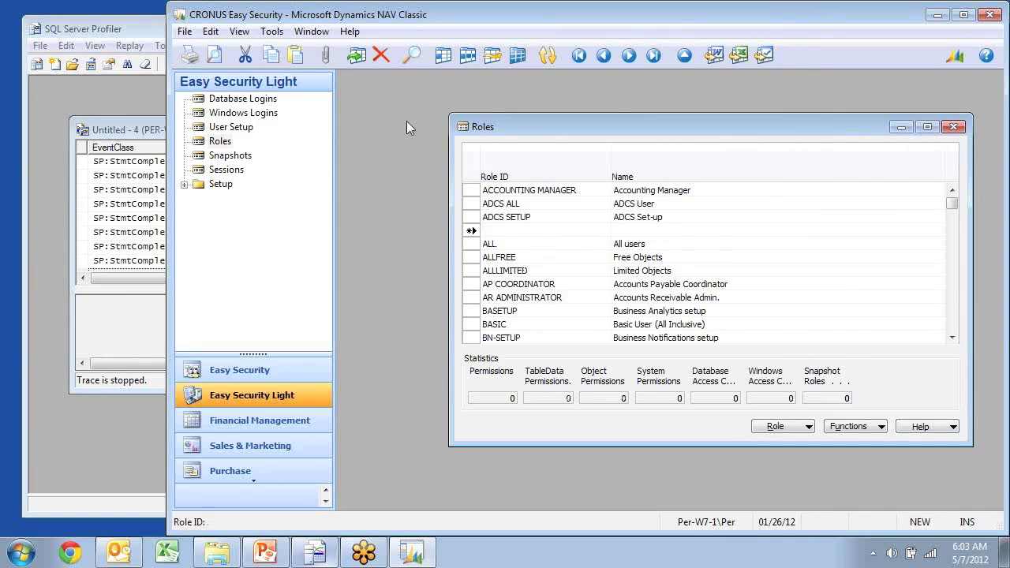
text(S&R-Create SOI)
key(Tab)
text(Cre)
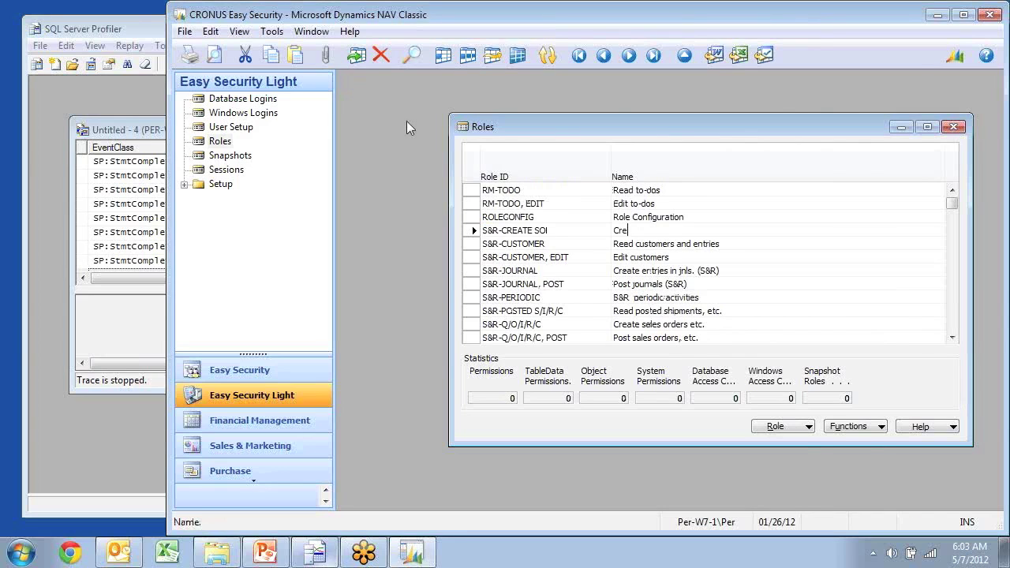
text(ate Sales Order)
click(854, 427)
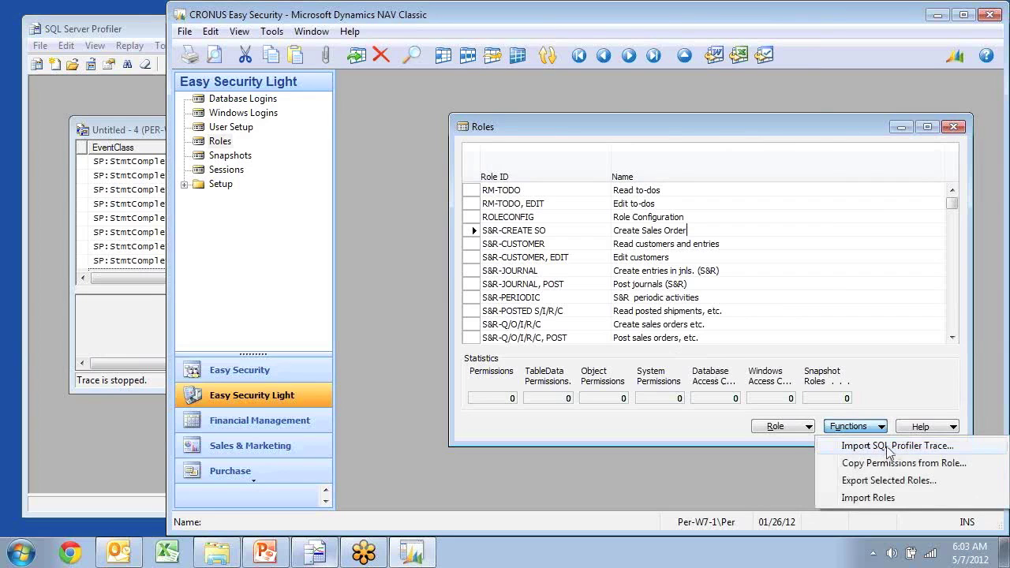
Step: Import the Create SO.xml trace into S&R-CREATE SO, inserting 72 permission records
click(889, 446)
click(796, 268)
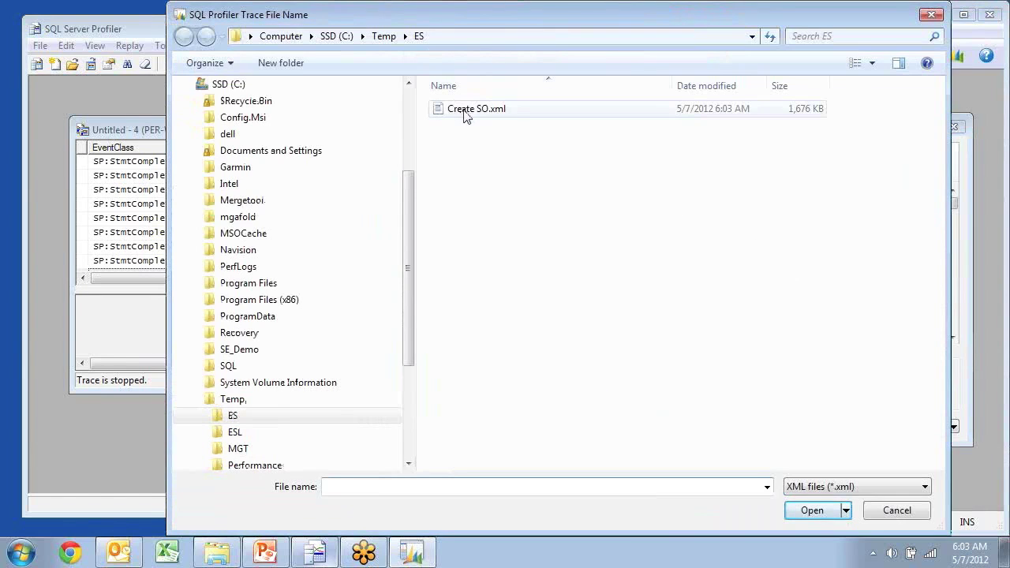
click(465, 115)
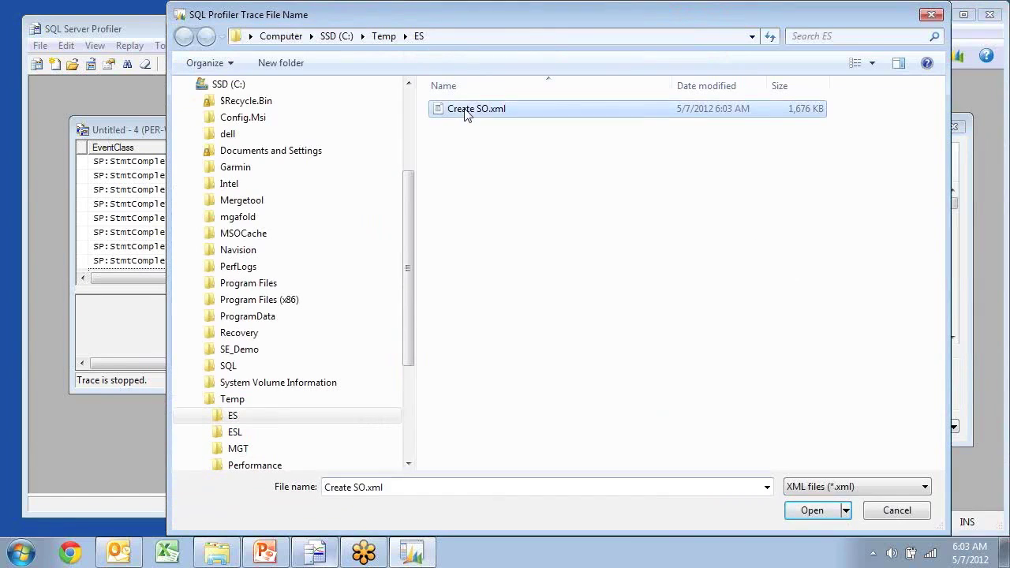
click(812, 510)
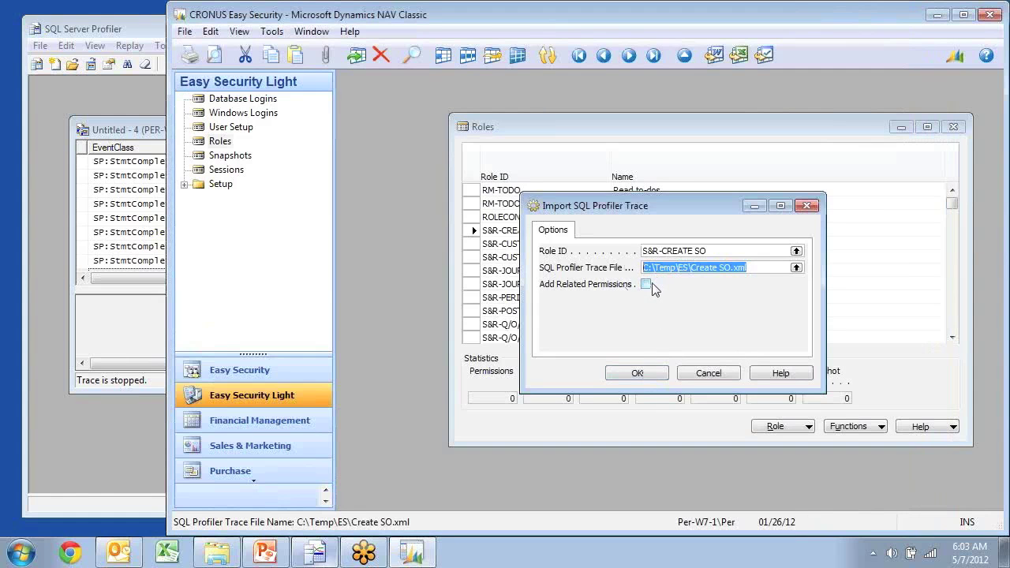
click(638, 375)
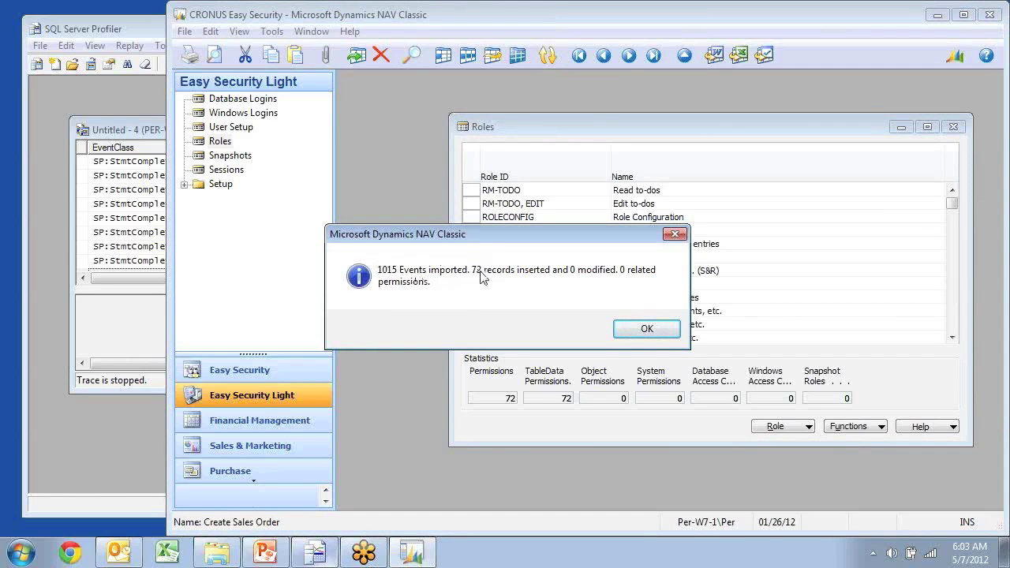
click(648, 329)
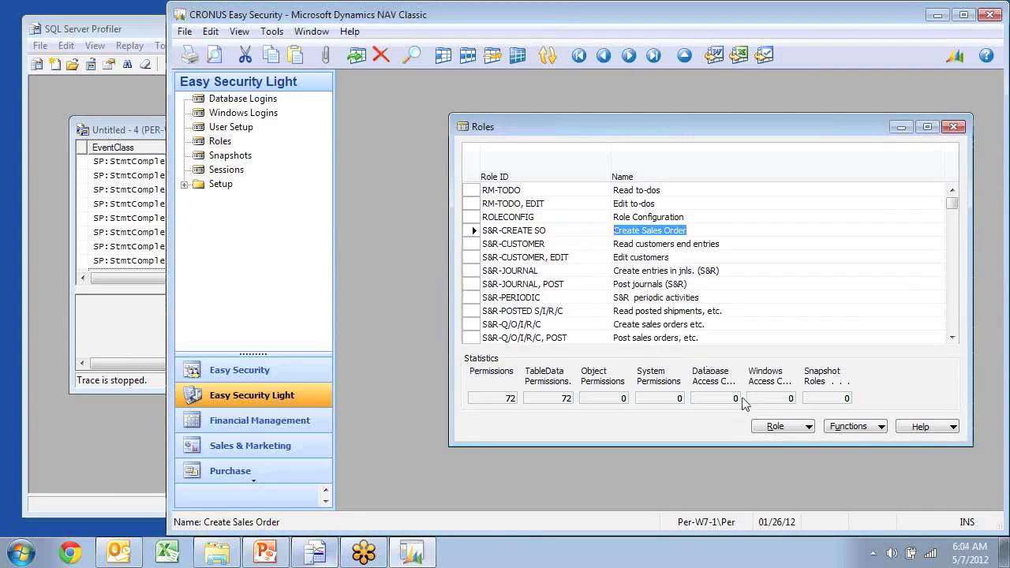
click(774, 426)
click(801, 465)
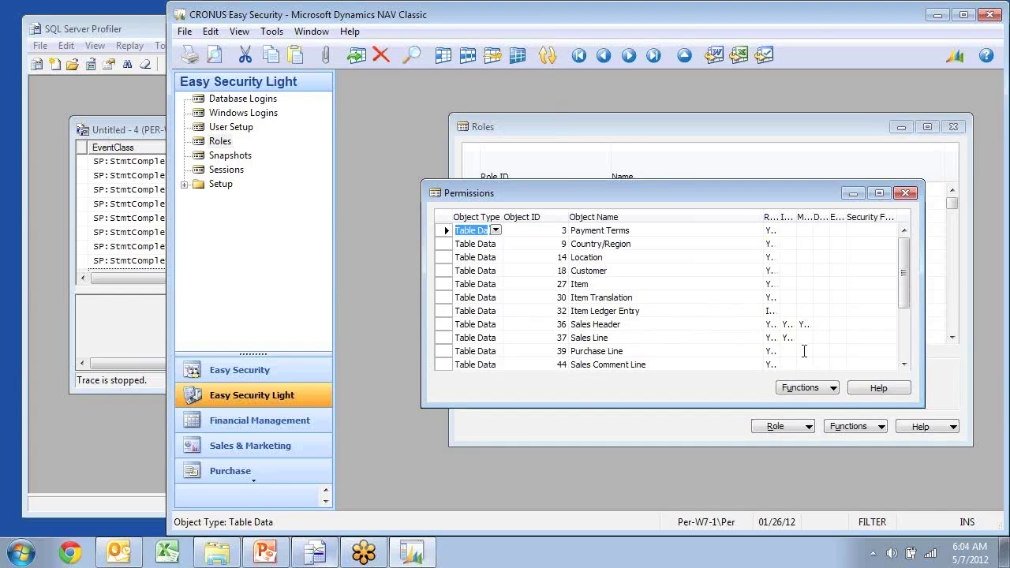
key(ctrl+End)
scroll(751, 335, down, 5)
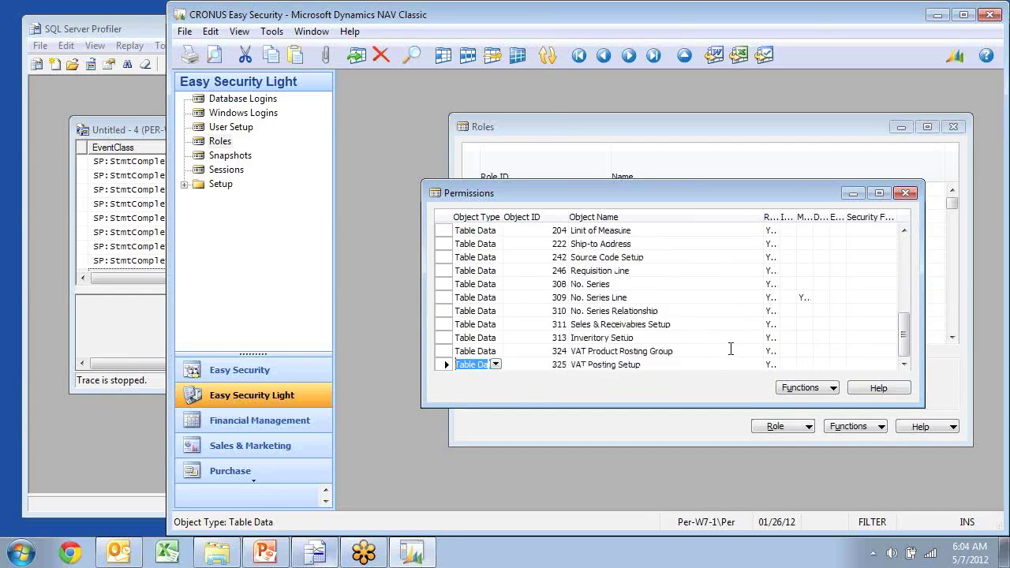
scroll(733, 343, up, 2)
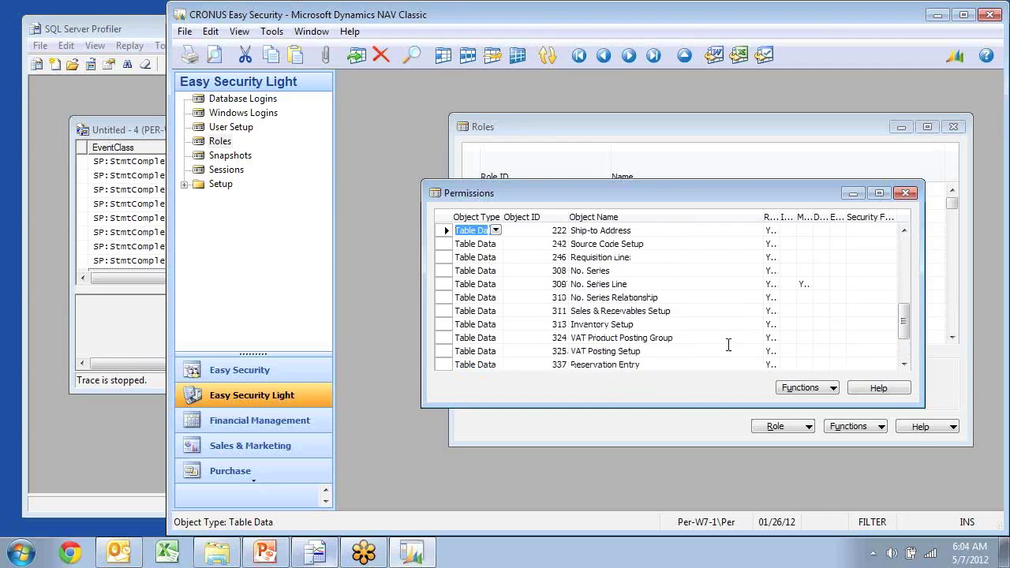
key(ctrl+Home)
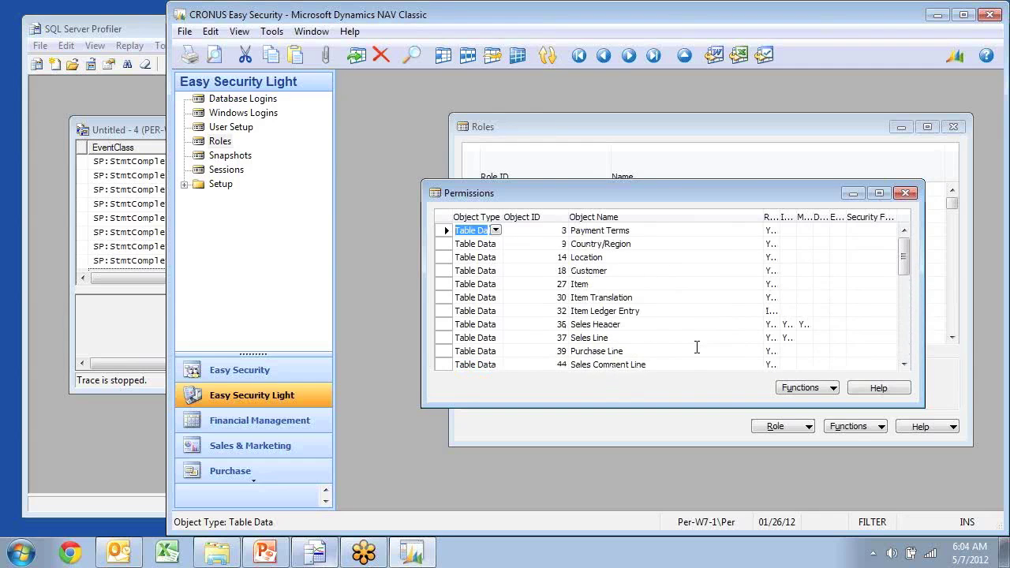
key(Escape)
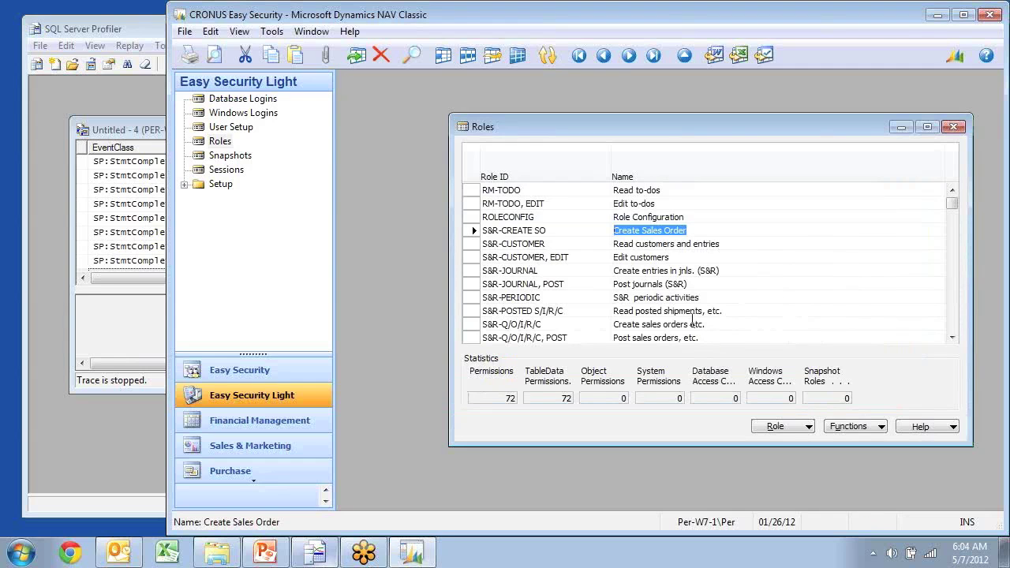
Step: Add role S&R-CREATE SO (REL), copying the name above and appending '(Relations)'
key(F3)
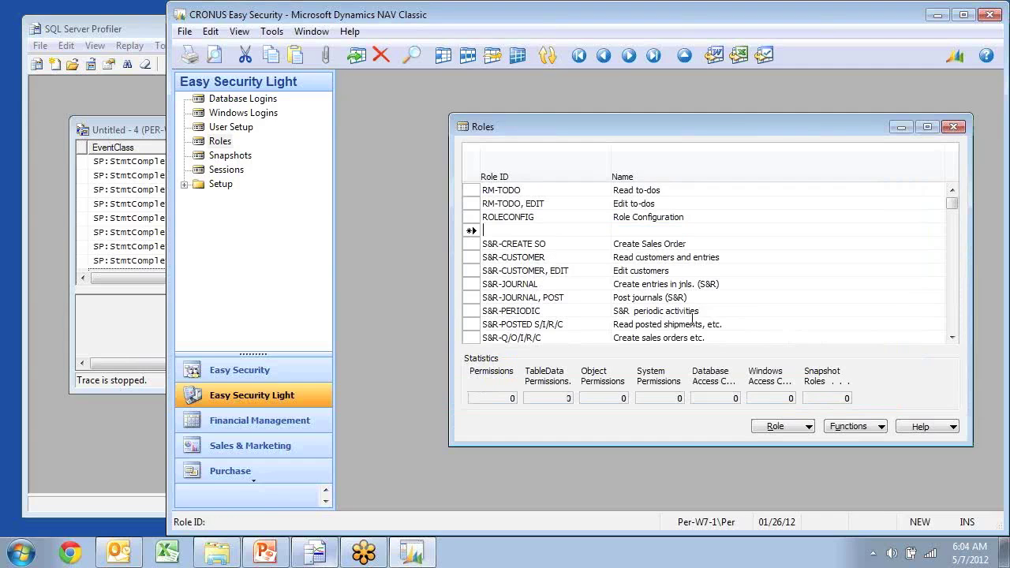
text(S&R-Create so (rel)
key(Tab)
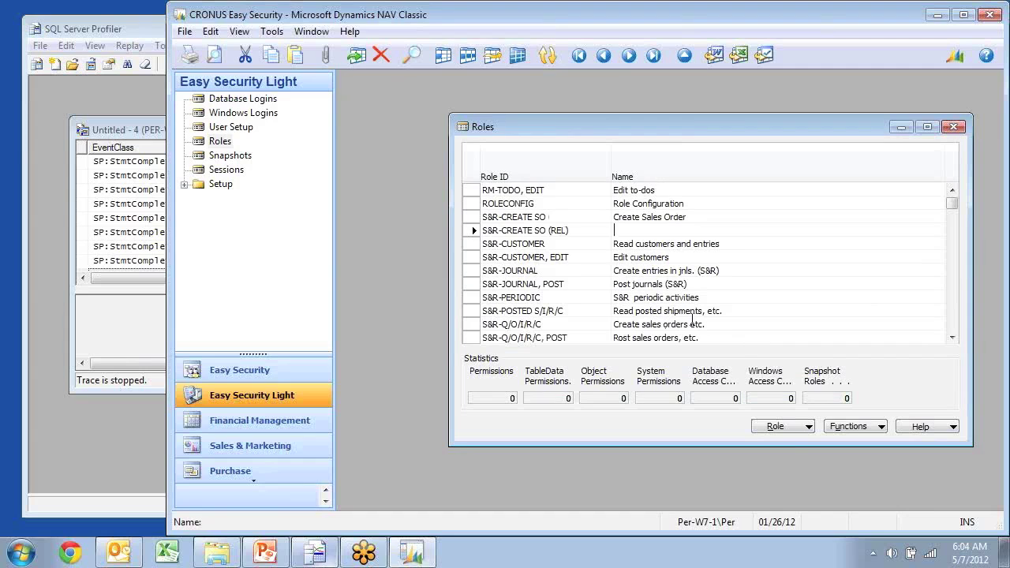
key(F8)
text((Rele)
text(tions))
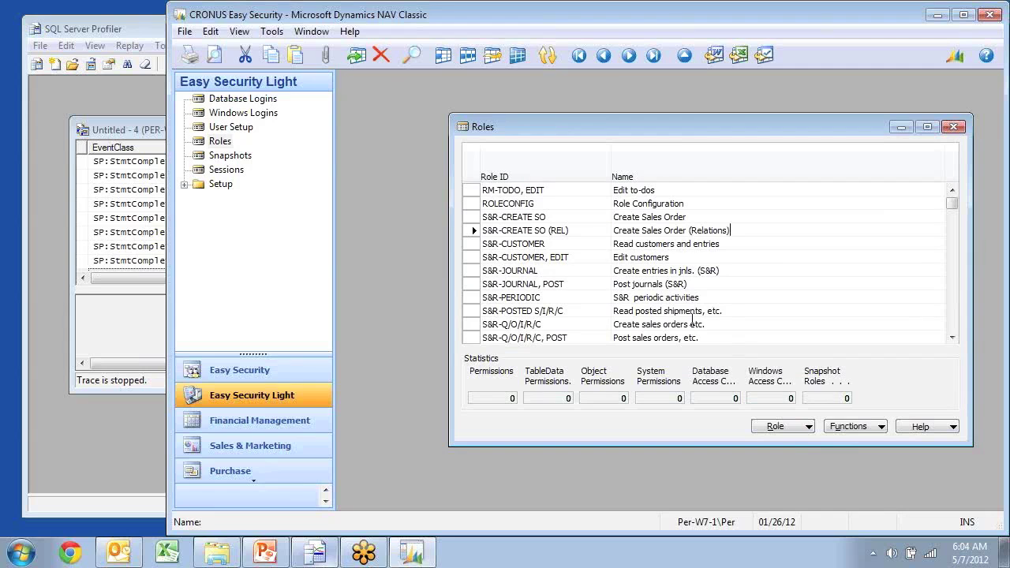
click(848, 426)
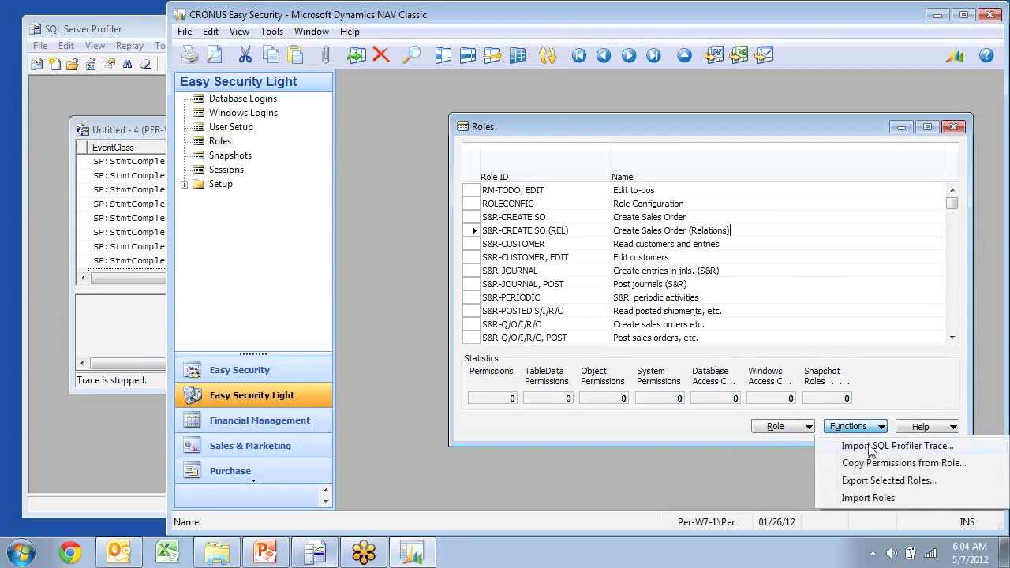
Step: Import the Create SO trace into S&R-CREATE SO (REL) with Add Related Permissions checked
click(858, 446)
click(646, 284)
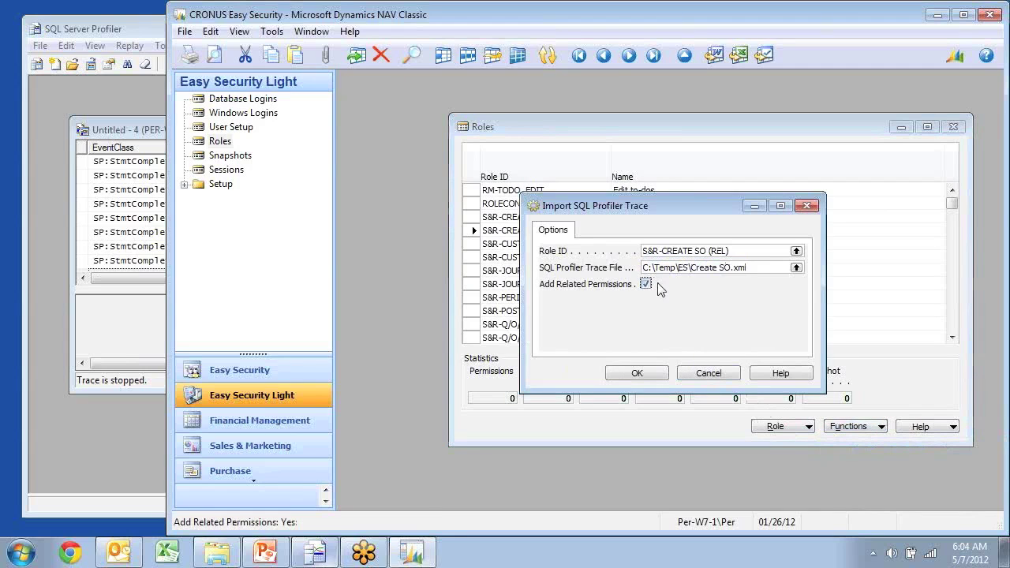
click(635, 376)
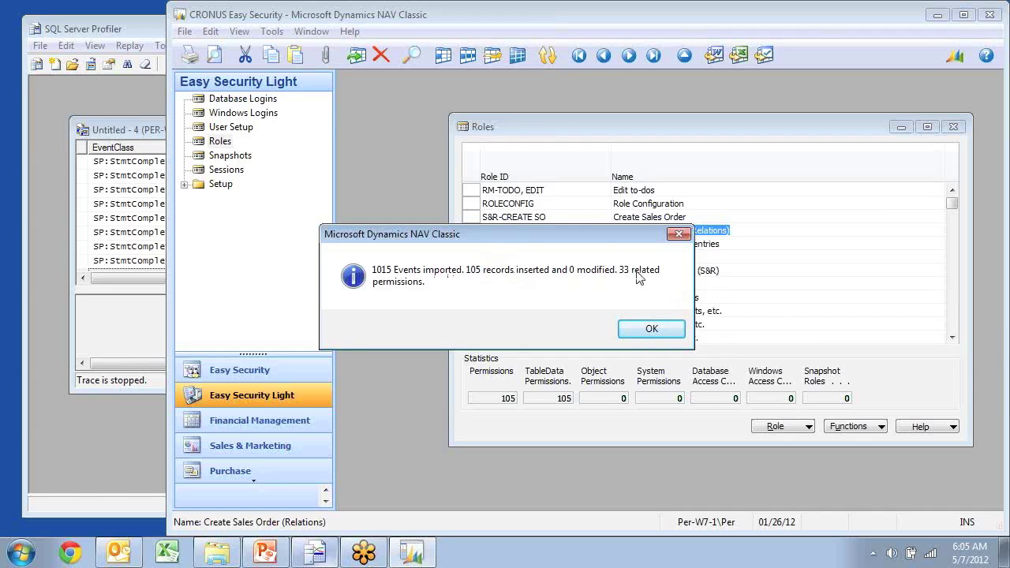
click(645, 332)
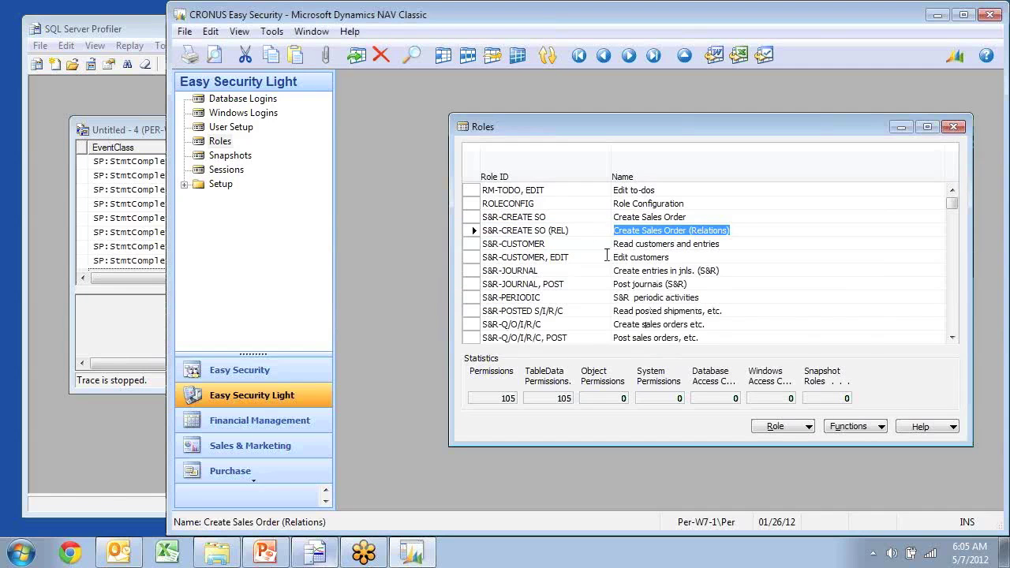
Step: Compare the two roles' statistics: 72 permissions versus 105 with relations
click(547, 218)
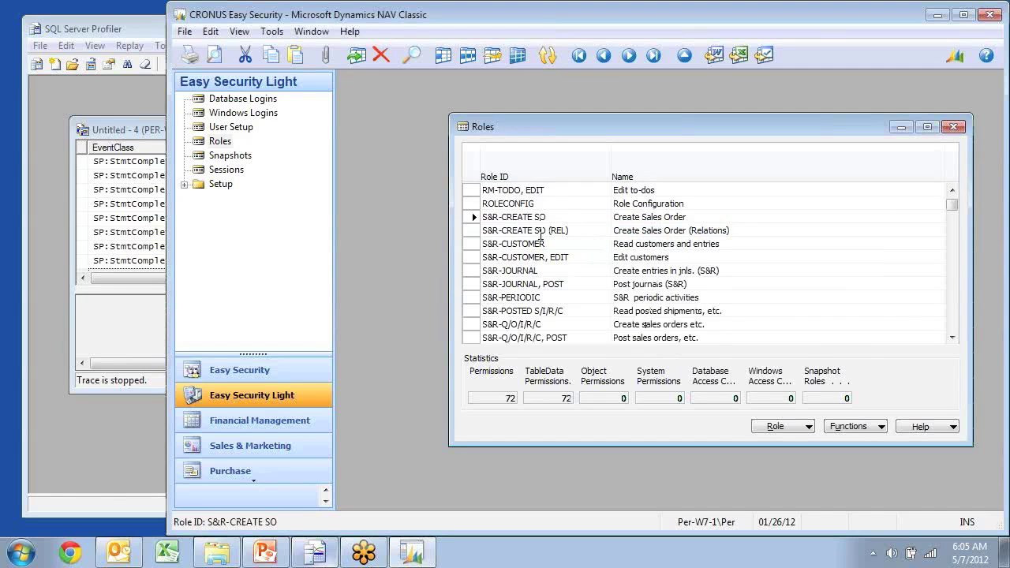
click(539, 230)
click(528, 221)
click(529, 232)
click(515, 217)
Step: On the S&R-CREATE SO role card, add permissions related to Sales Header, inserting 25 records
click(797, 427)
click(793, 448)
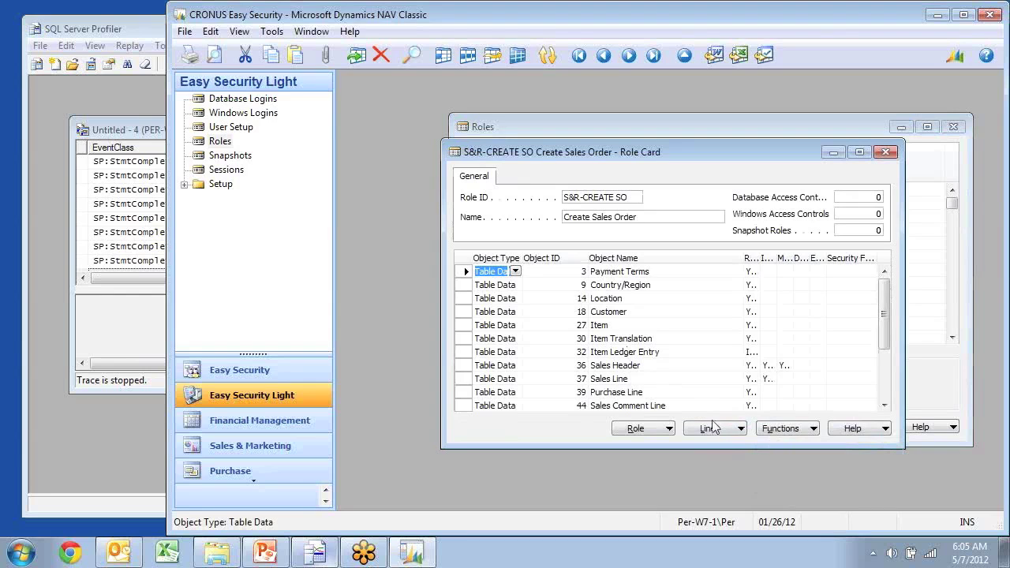
click(669, 367)
click(714, 429)
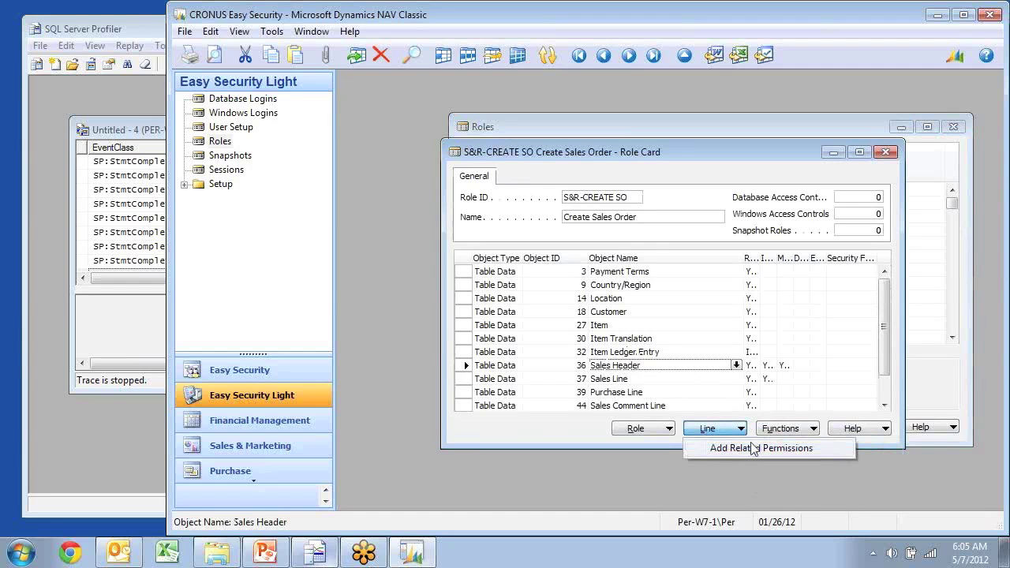
click(750, 449)
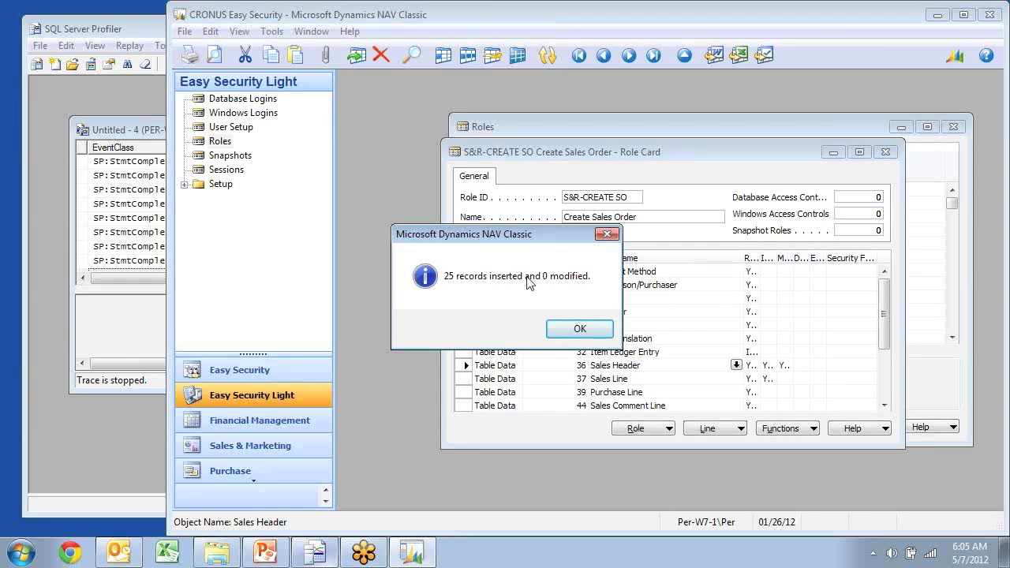
Step: Close the result message and role card, then browse the roles down to ROLECONFIG
key(Return)
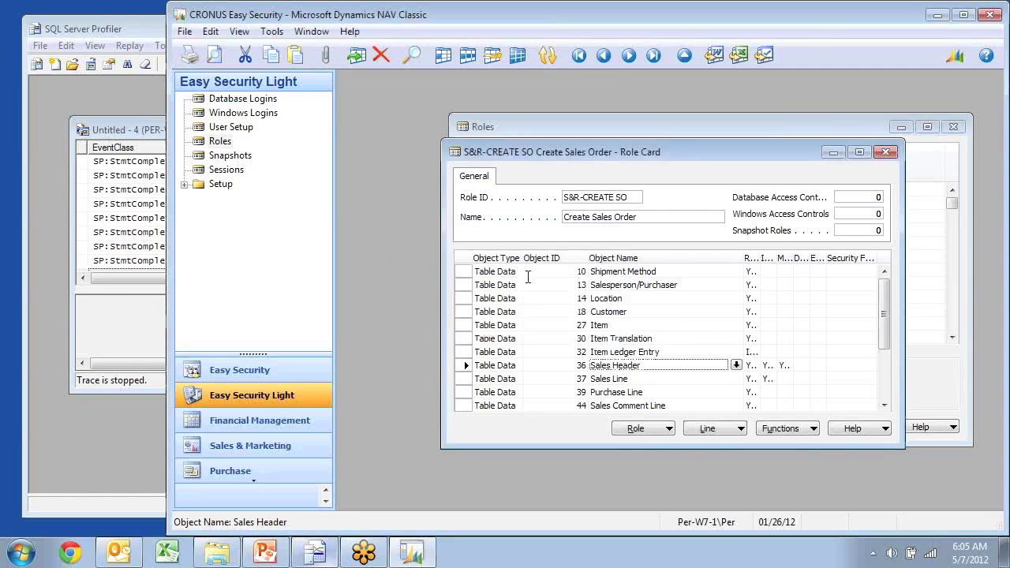
key(Escape)
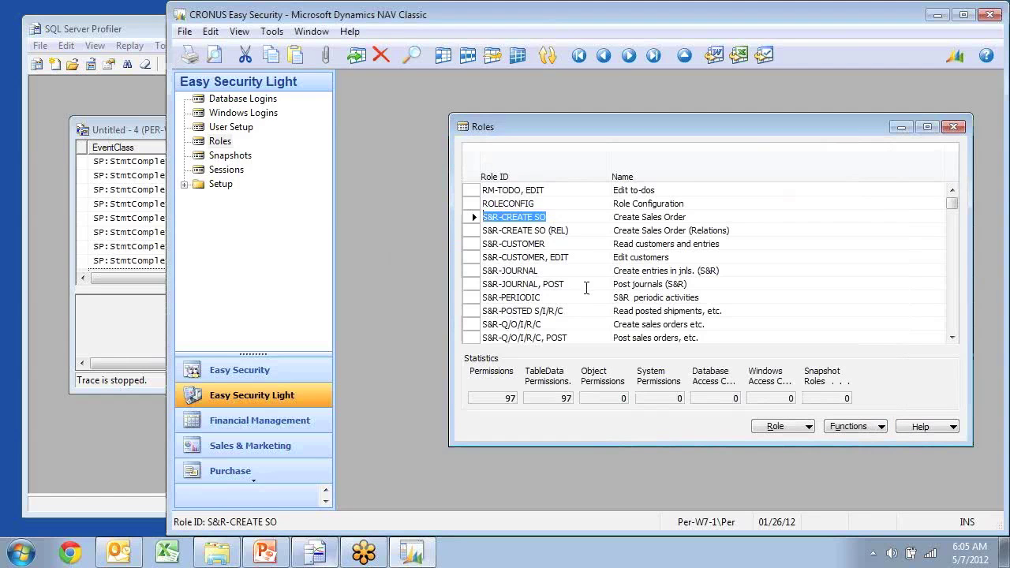
key(Up)
key(Up)
key(Down)
key(Down)
key(Down)
key(Down)
key(Down)
key(Down)
key(Down)
key(Down)
key(Down)
key(Down)
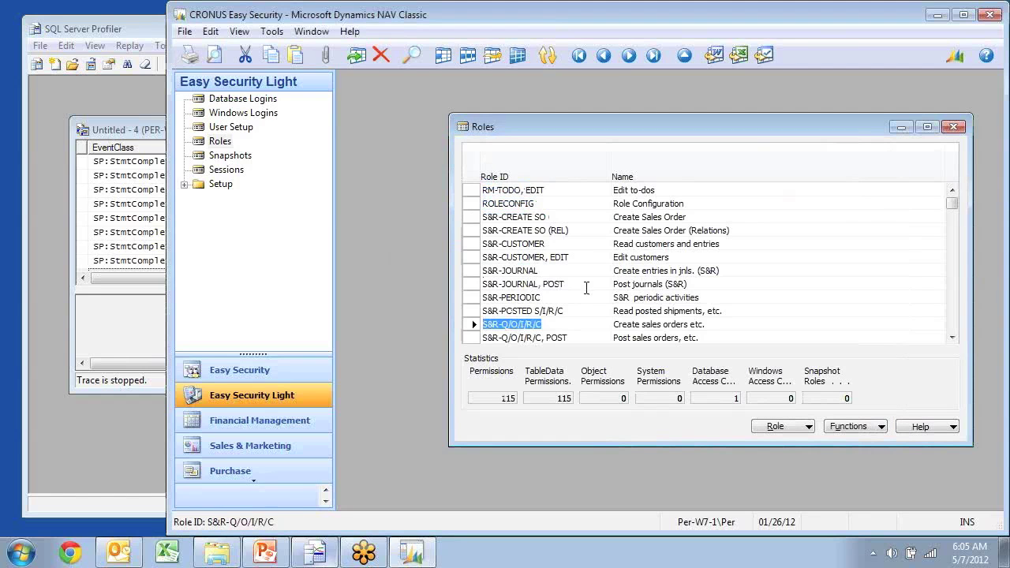
key(Down)
key(Down)
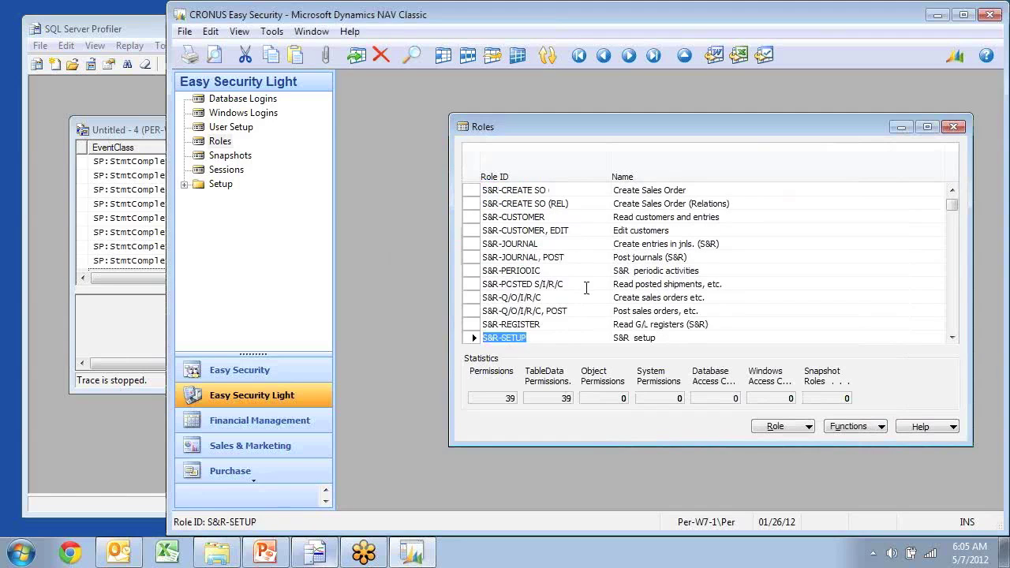
key(Up)
key(Up)
key(Up)
key(Up)
key(Up)
key(Up)
key(Up)
key(Up)
key(Up)
key(Up)
key(Up)
key(Up)
key(Up)
key(Up)
key(Up)
key(Down)
key(Down)
key(Down)
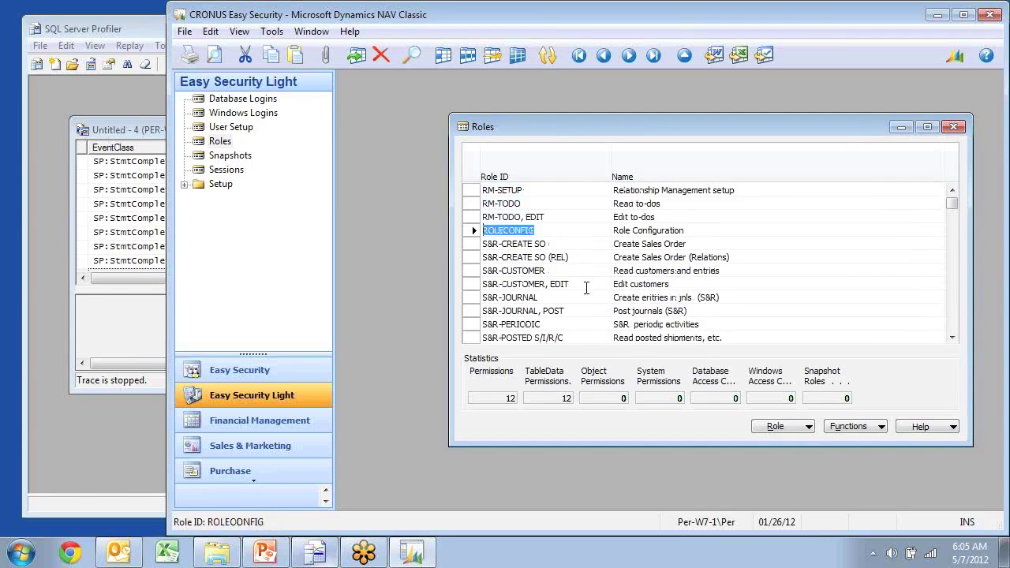
key(Down)
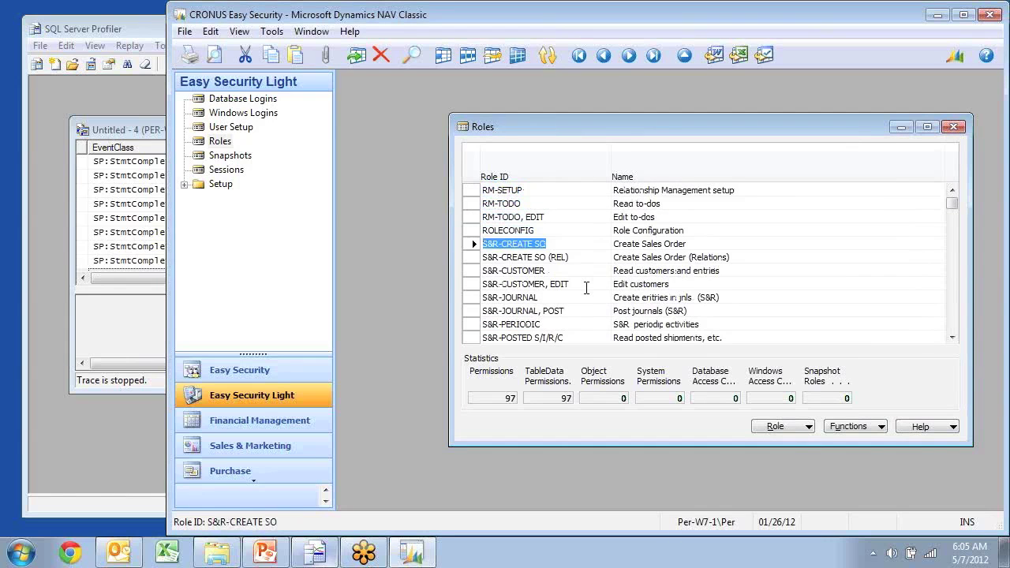
Step: Create role S&R-ALL named 'All S&R Roles'
key(F3)
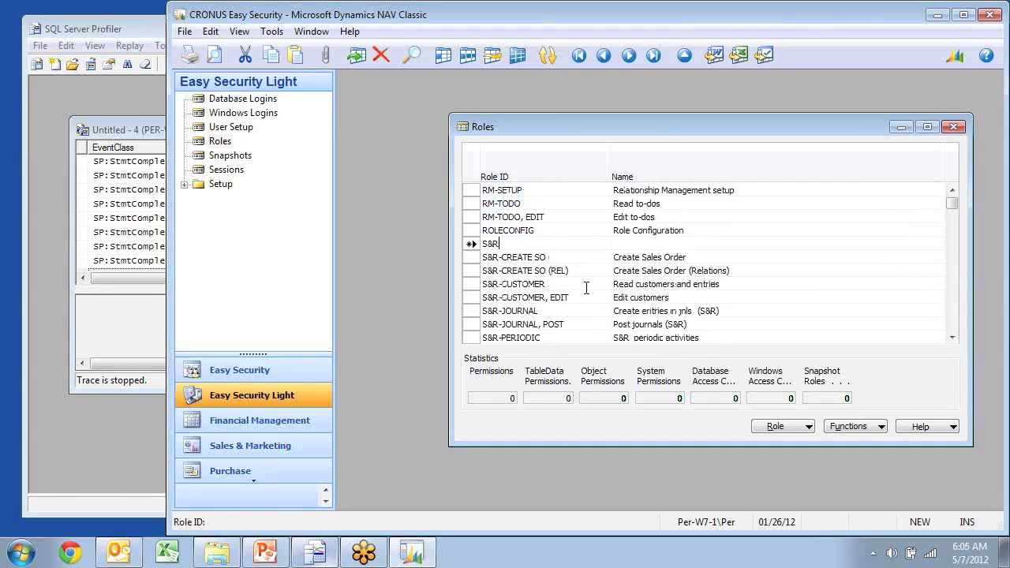
key(Tab)
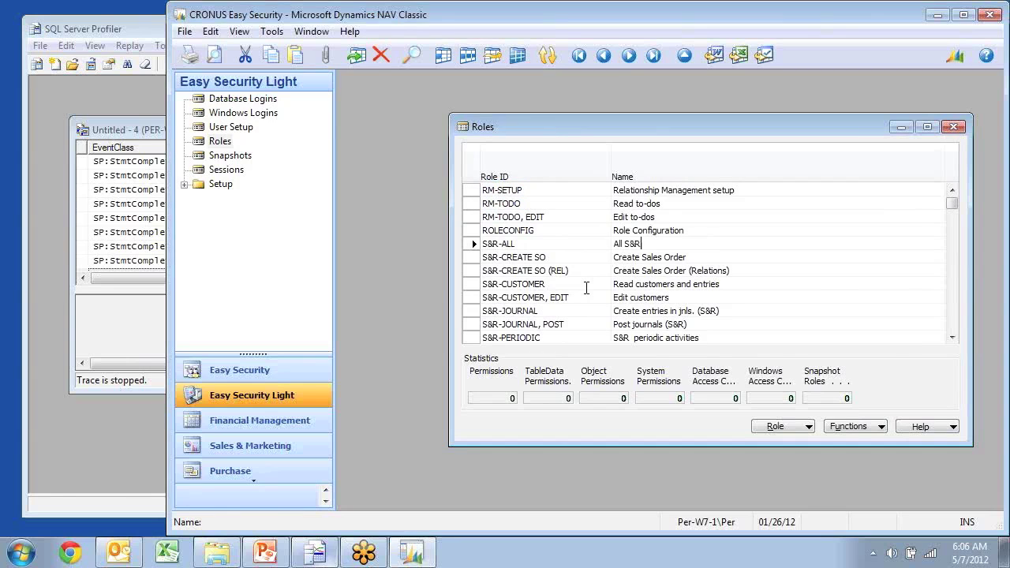
text(All S&R'Roles)
key(Return)
key(Up)
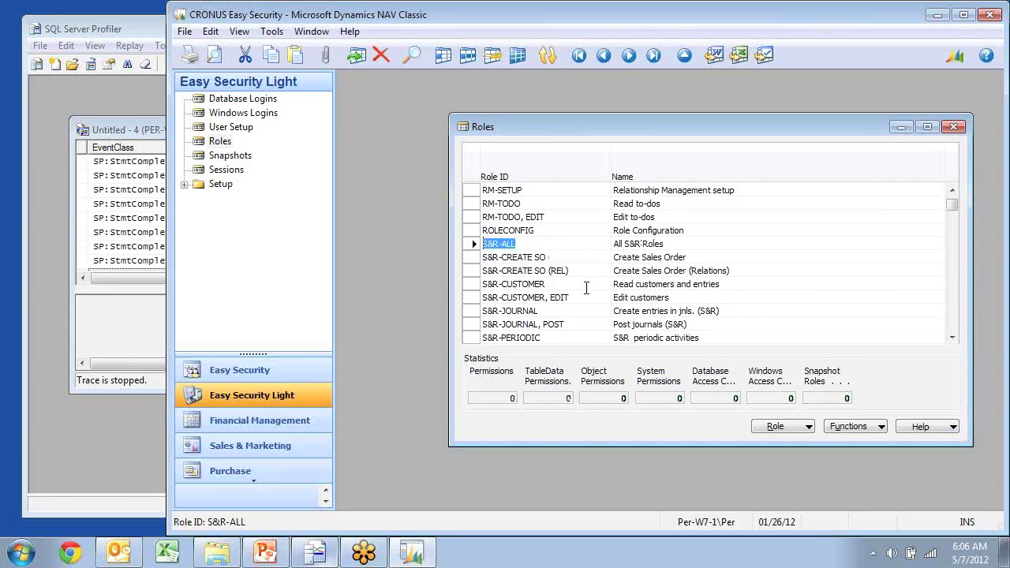
click(846, 427)
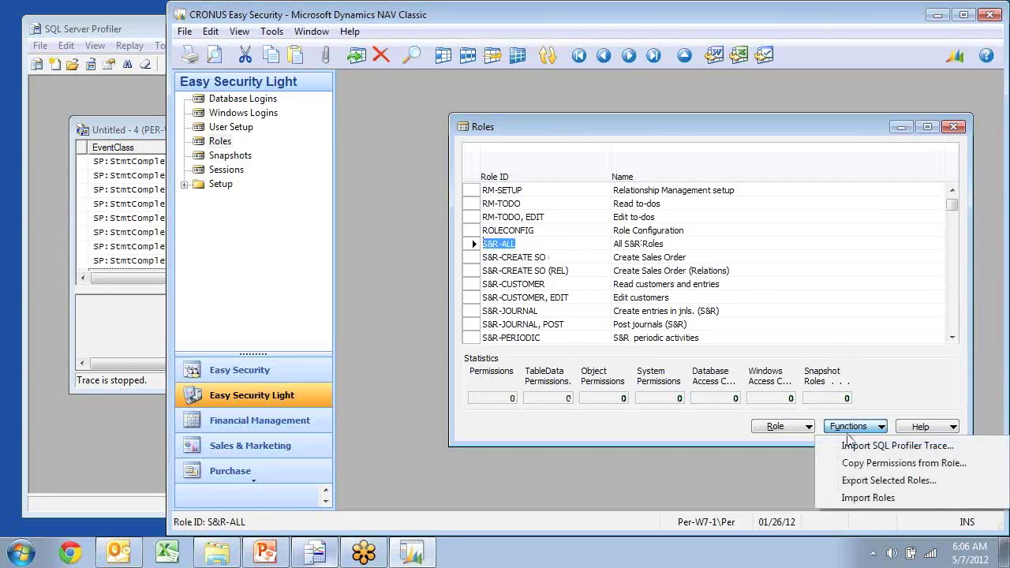
Step: Copy the S&R role permissions into S&R-ALL with Add/Merge New: 265 inserted, 463 modified
click(907, 465)
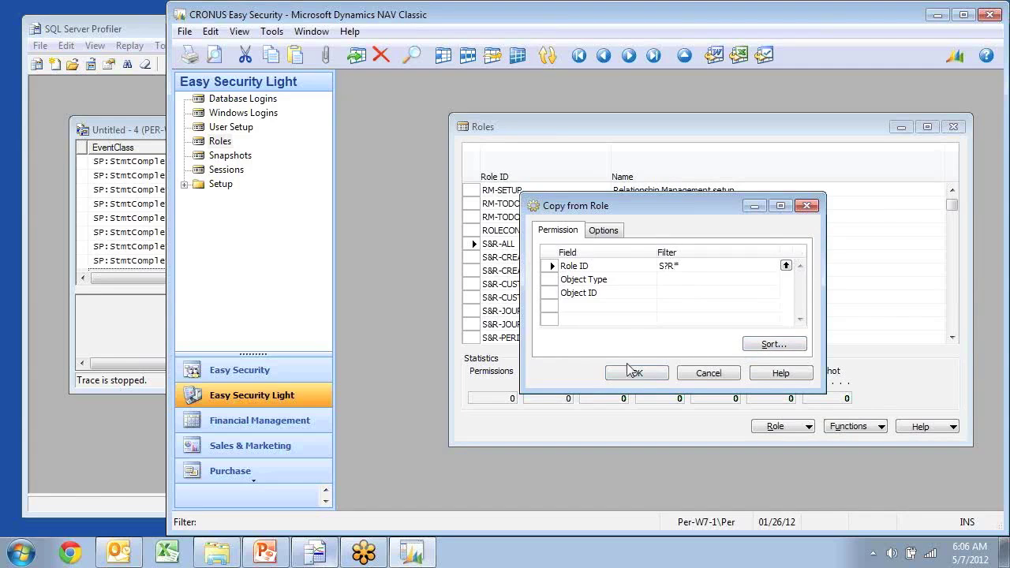
click(605, 233)
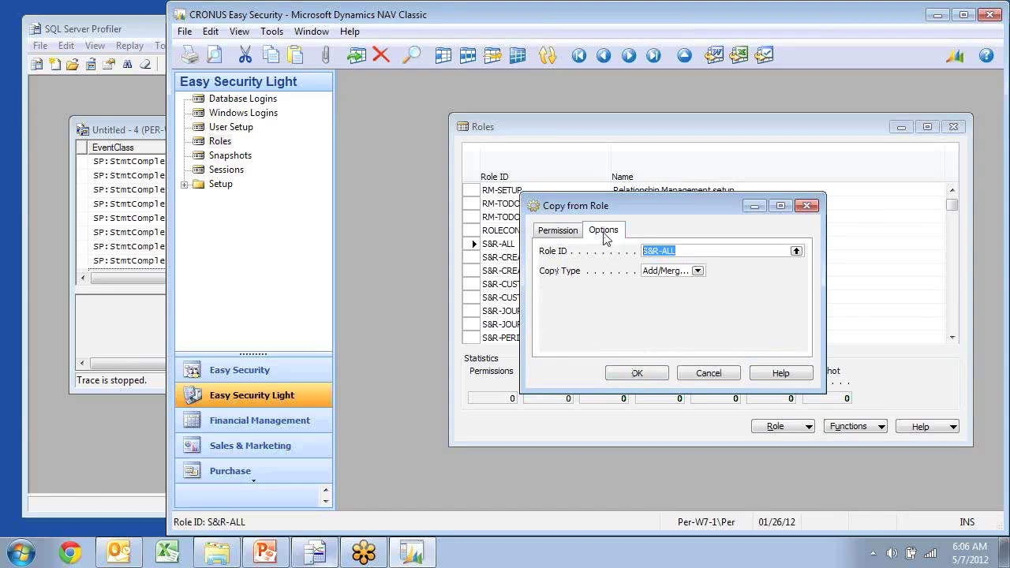
click(697, 272)
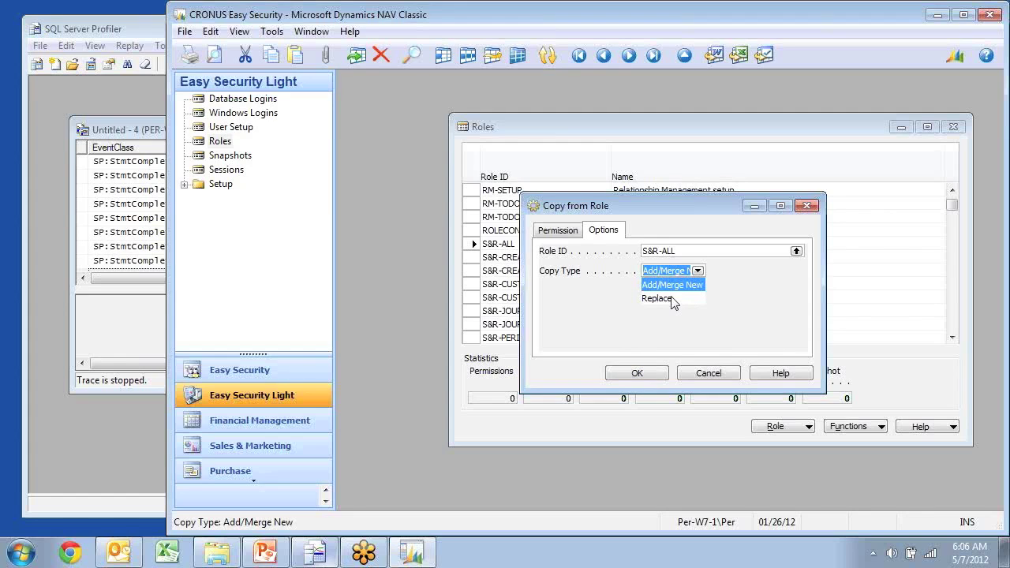
click(637, 376)
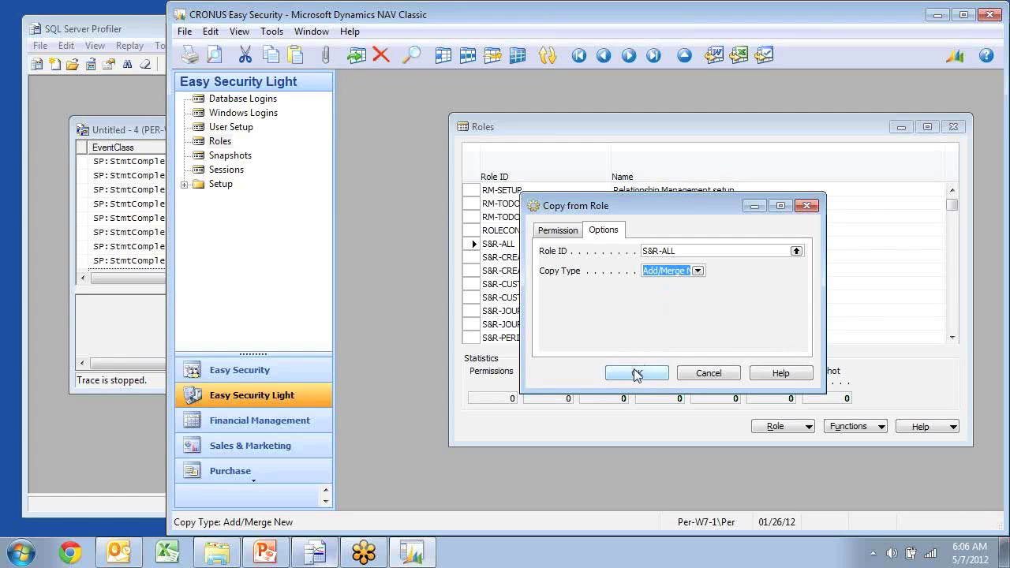
click(636, 373)
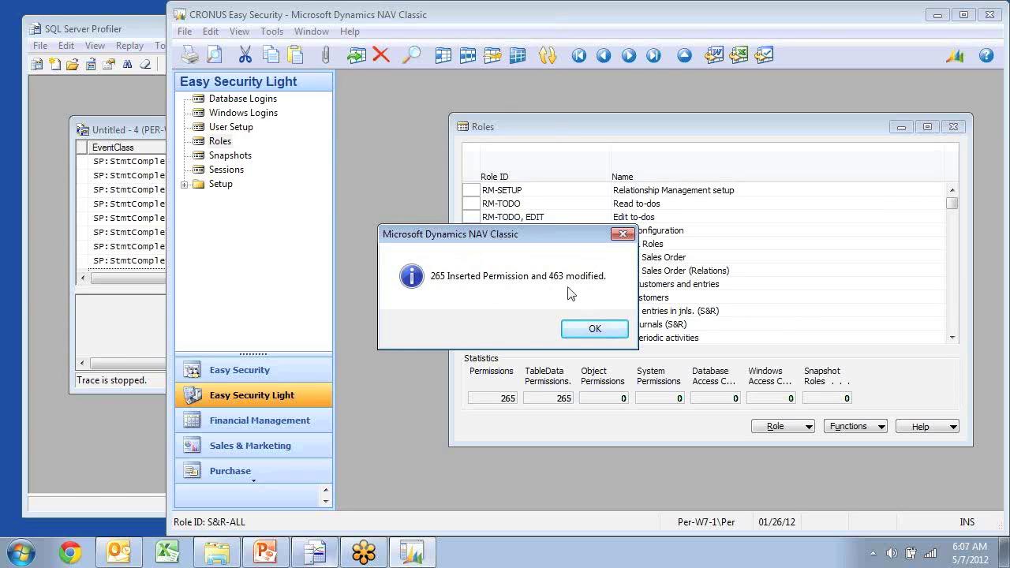
Step: Reselect the S&R-ALL role and bring up its Functions menu
click(596, 330)
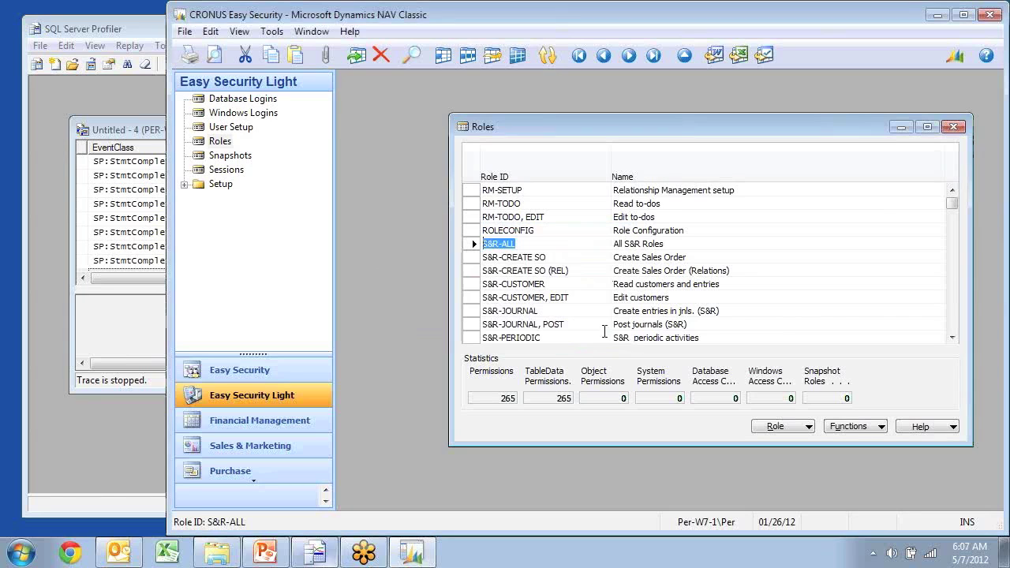
key(Down)
key(Up)
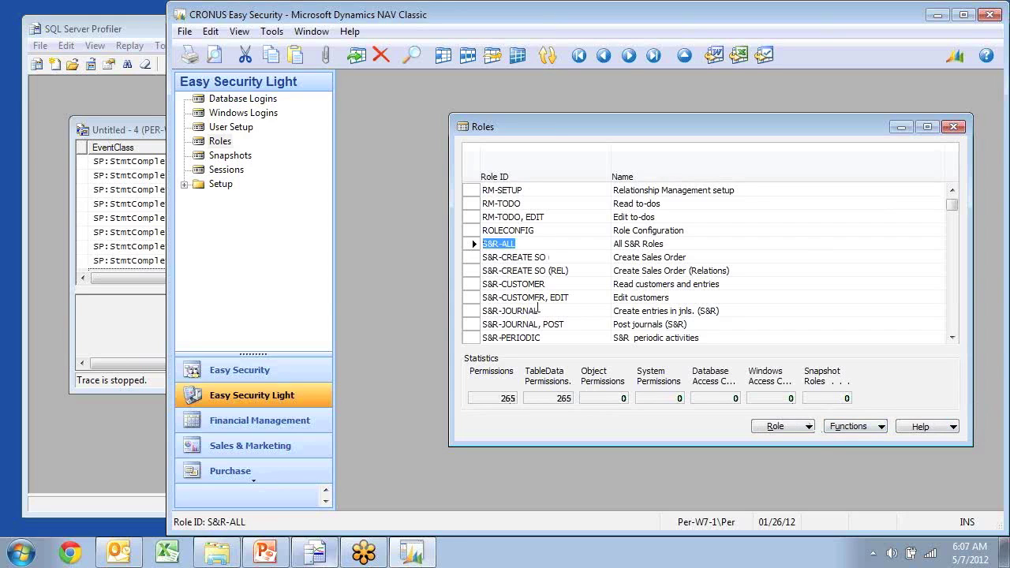
click(856, 426)
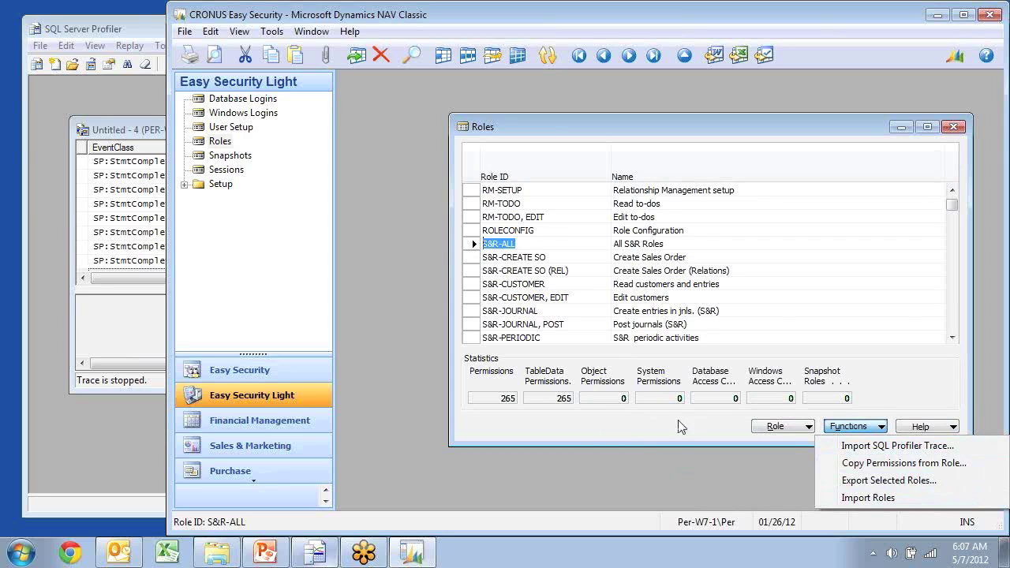
Step: Select the 13 roles from S&R-ALL to S&R-SETUP and choose Export Selected Roles
click(592, 277)
key(shift+Down)
key(shift+Down)
key(shift+Down)
key(shift+Down)
key(shift+Down)
key(shift+Down)
key(shift+Down)
key(shift+Down)
key(shift+Down)
key(shift+Down)
key(shift+Down)
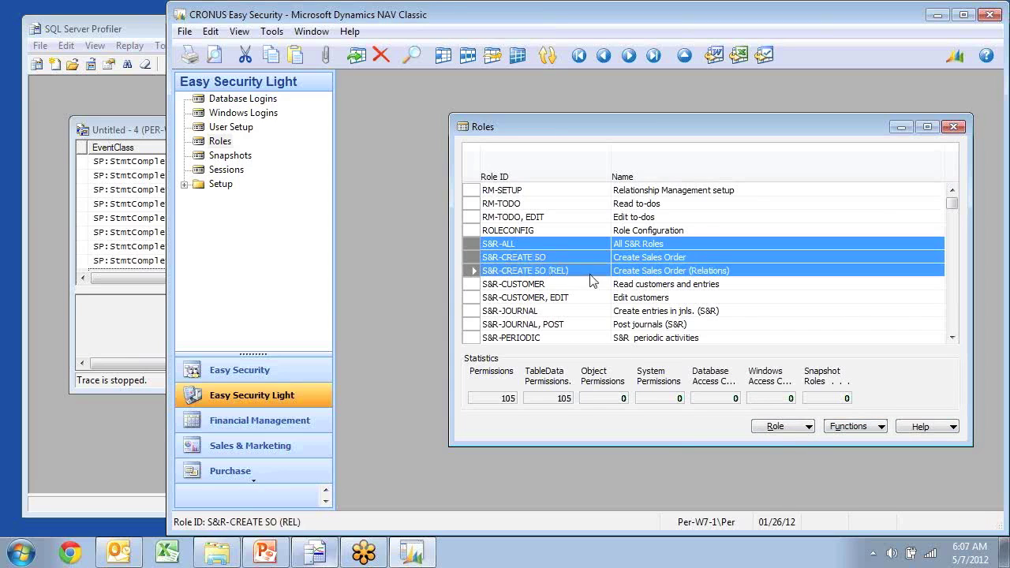
key(shift+Down)
key(shift+Down)
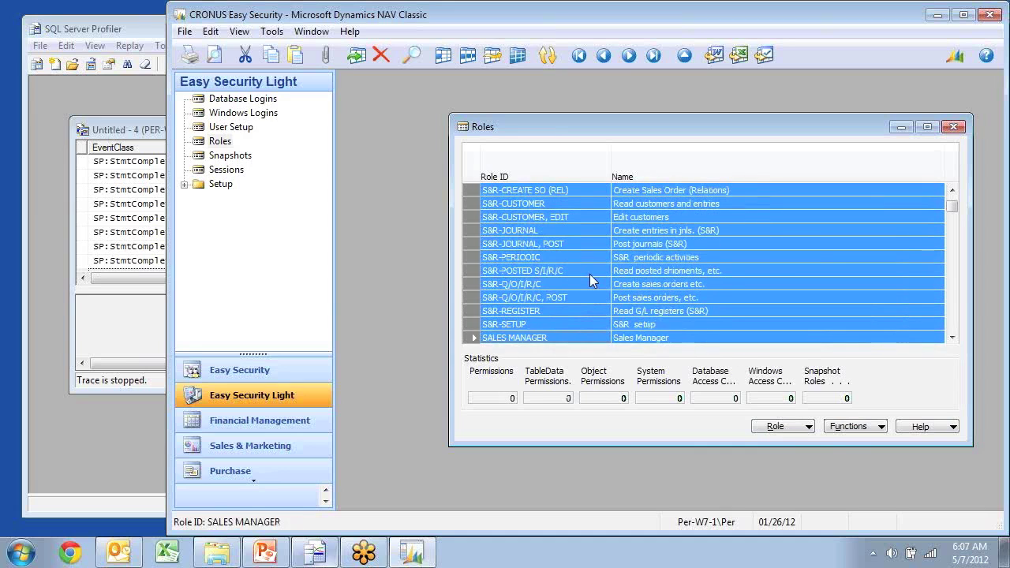
key(shift+Up)
click(850, 433)
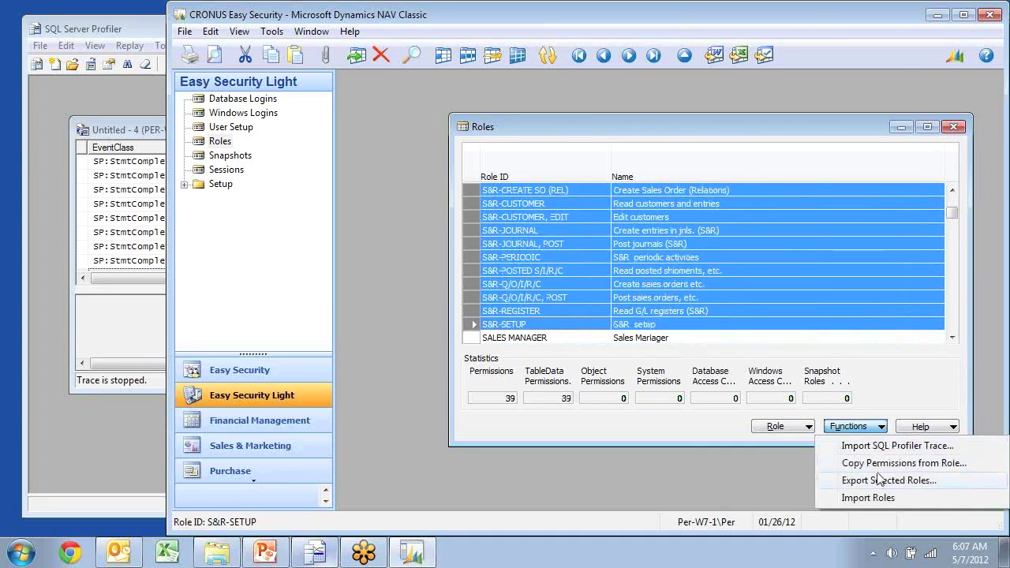
click(871, 482)
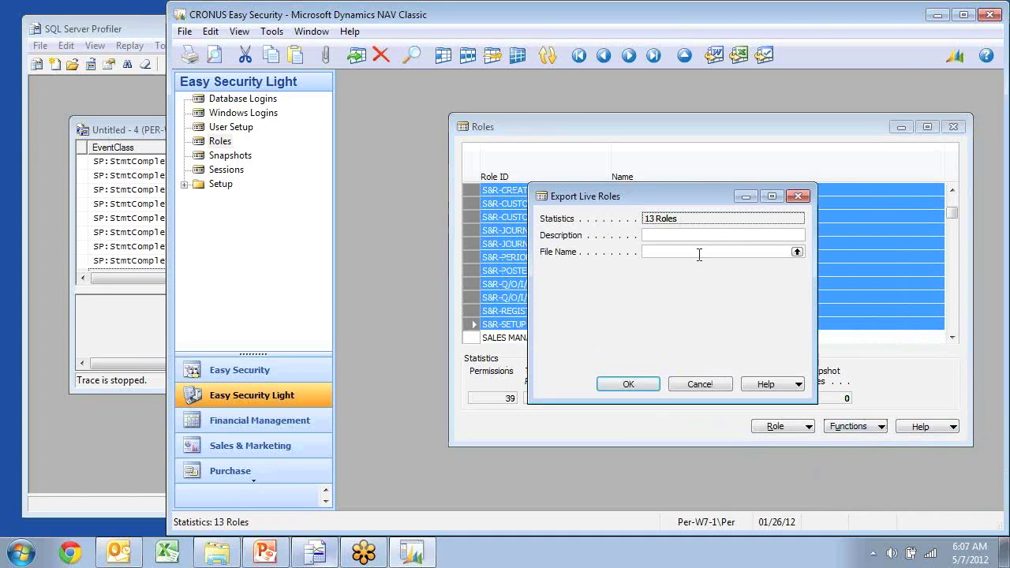
Step: Export them described as 'S&R Roles' to C:\Temp\ES\S and R Roles.txt and acknowledge the result
click(710, 235)
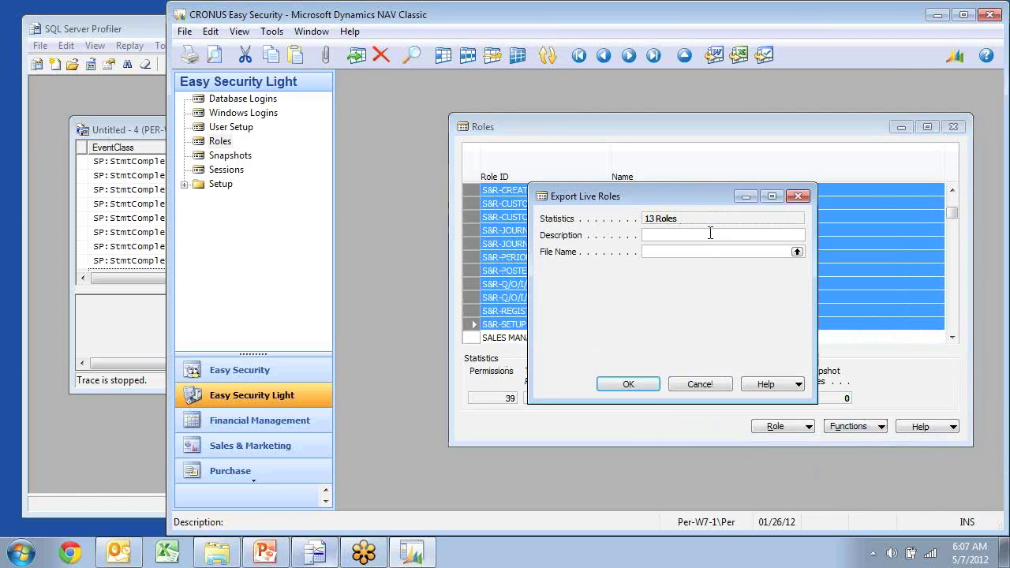
text(S&R Roles)
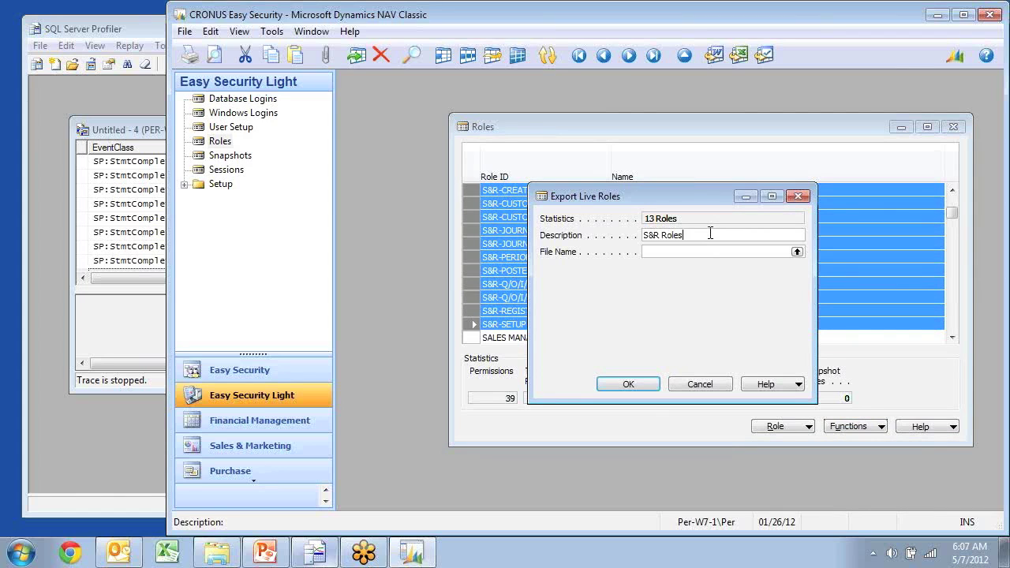
key(Tab)
click(798, 252)
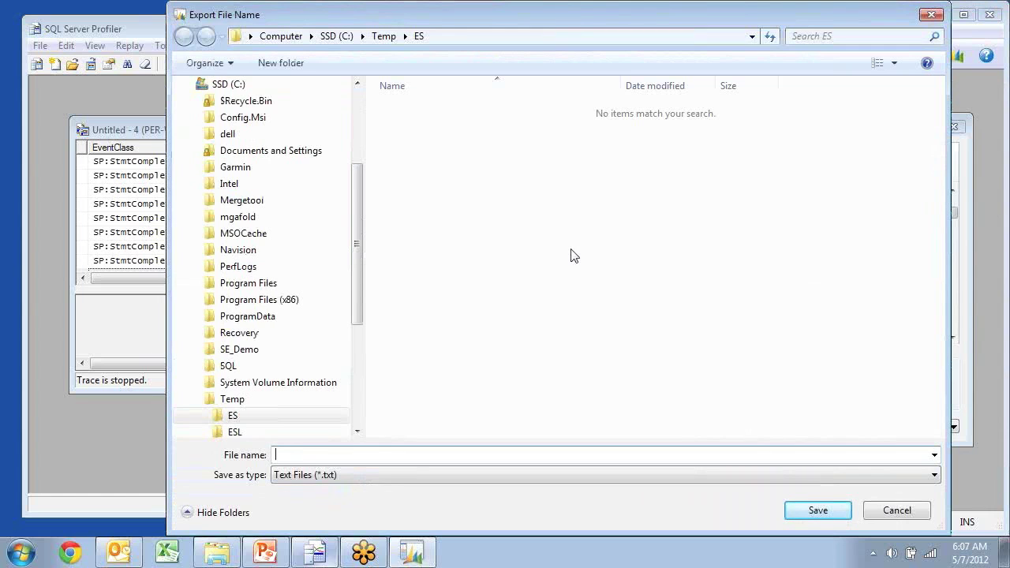
text(S and R Roles)
key(Return)
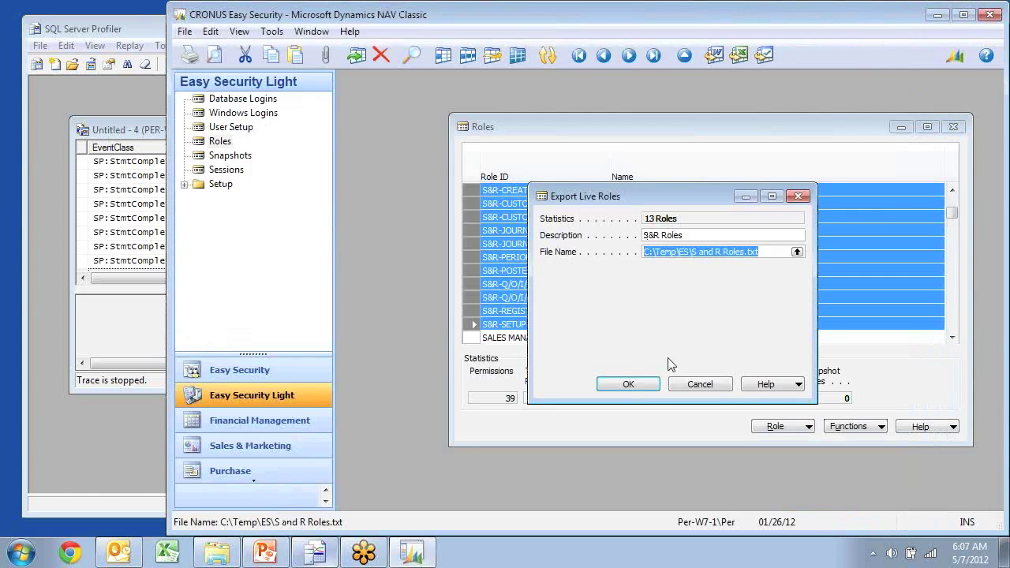
click(628, 385)
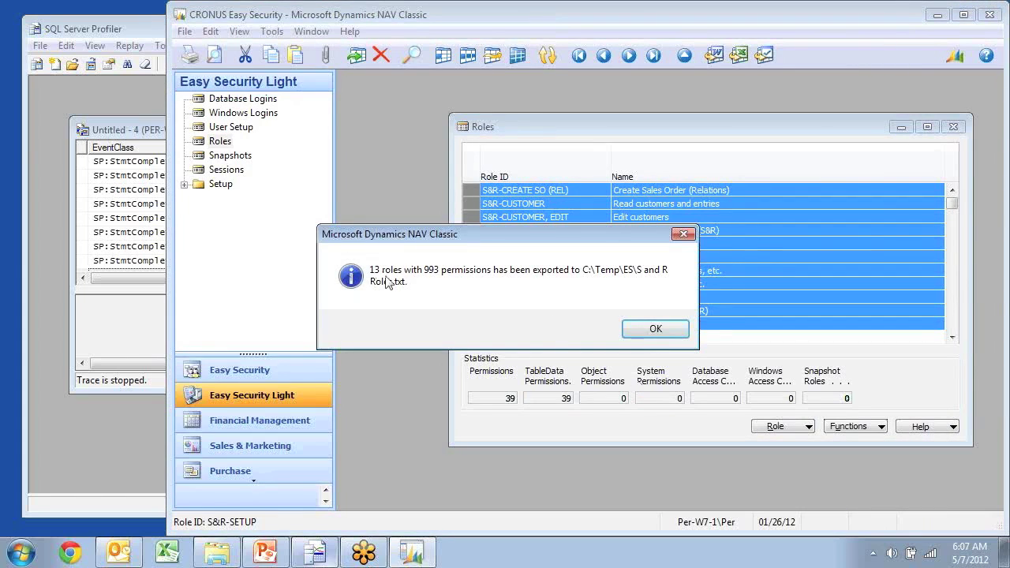
click(658, 329)
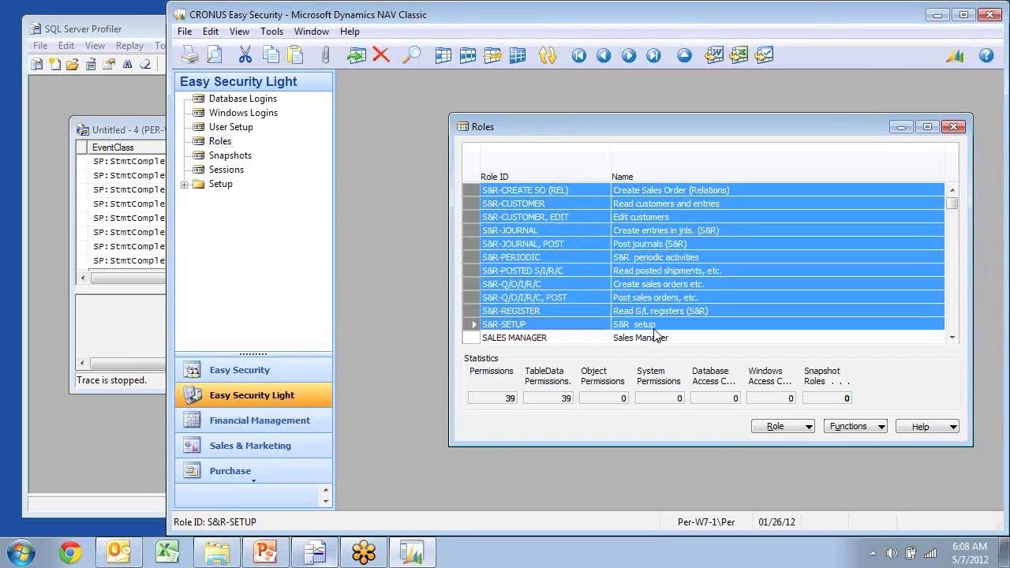
Step: Delete the three roles from S&R-CUSTOMER through S&R-JOURNAL
key(Up)
key(Up)
key(Up)
key(Up)
key(Up)
key(Up)
key(Up)
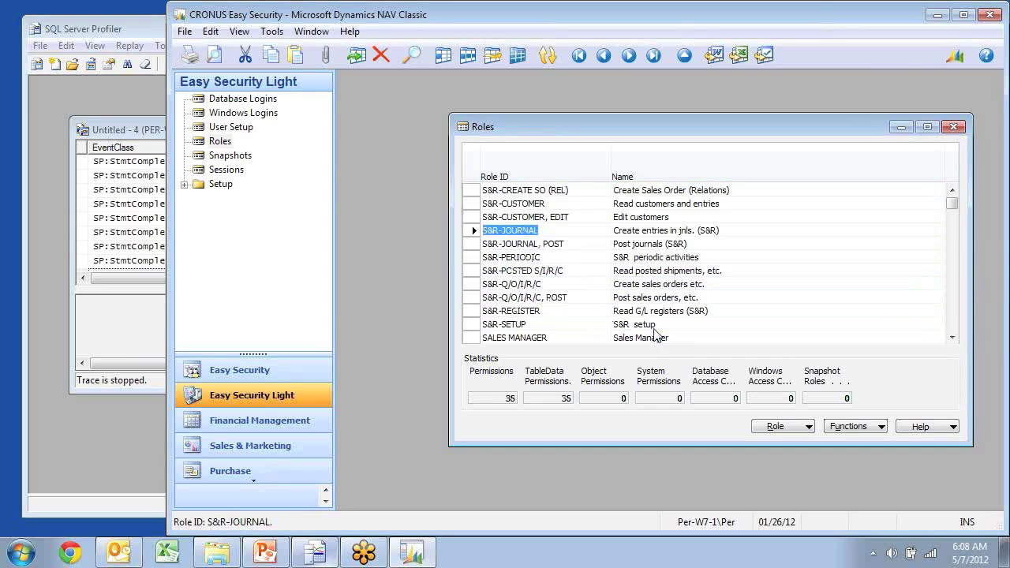
key(Up)
key(Up)
key(shift+Down)
key(shift+Down)
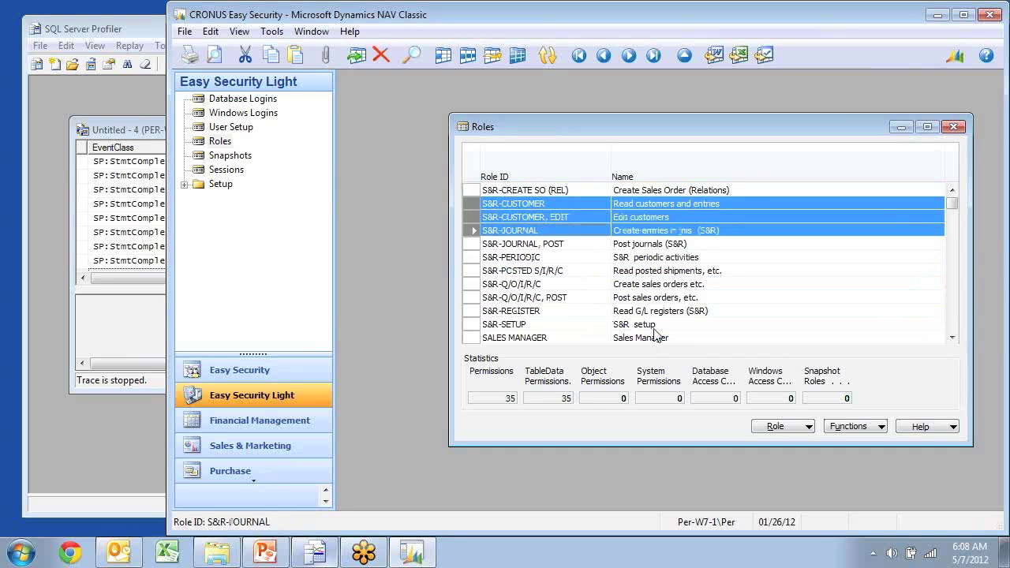
key(shift+Down)
key(shift+Up)
key(F4)
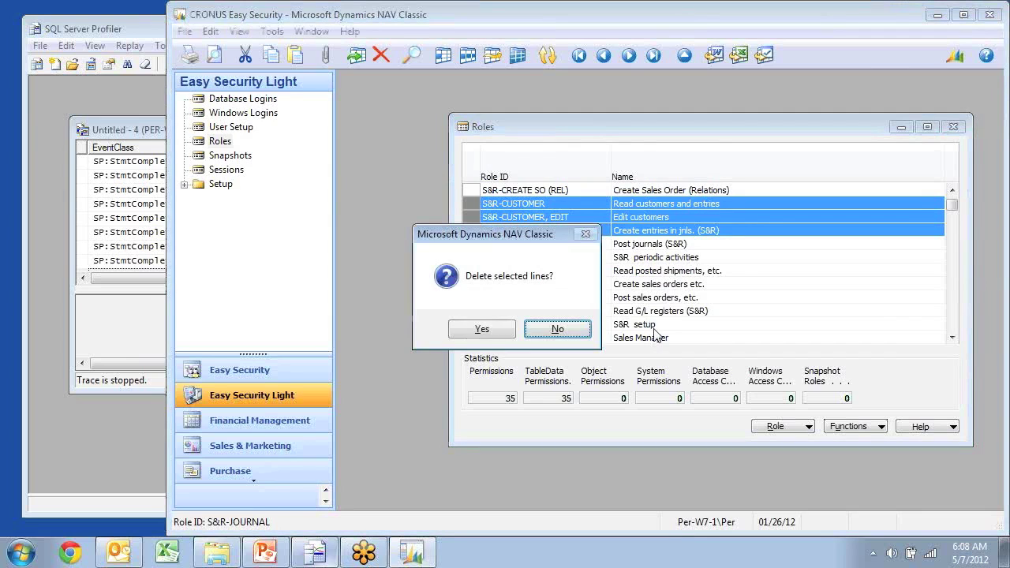
key(Left)
key(Return)
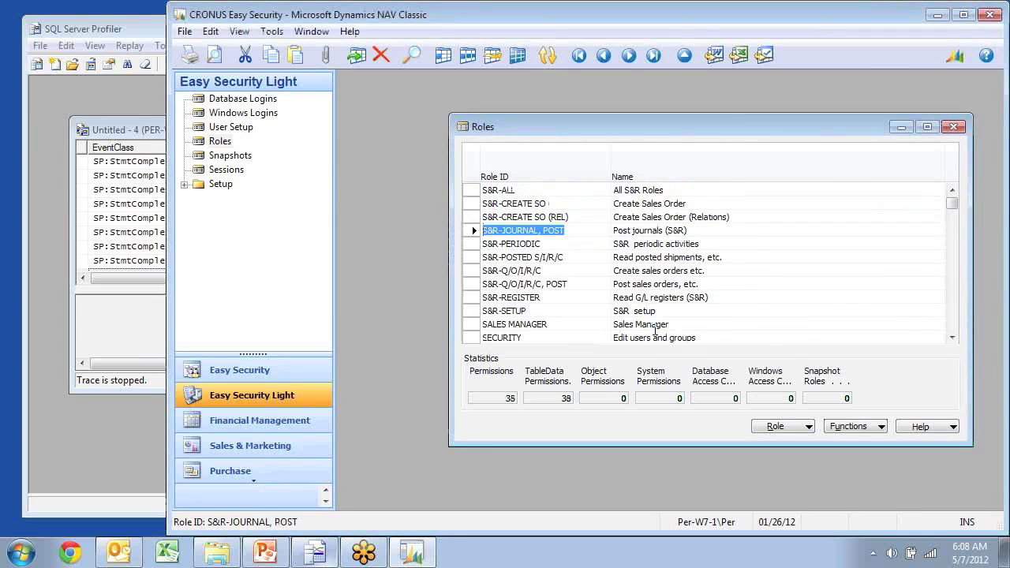
Step: Remove the five table permissions (91–113) from S&R-POSTED S/I/R/C
key(Down)
key(Down)
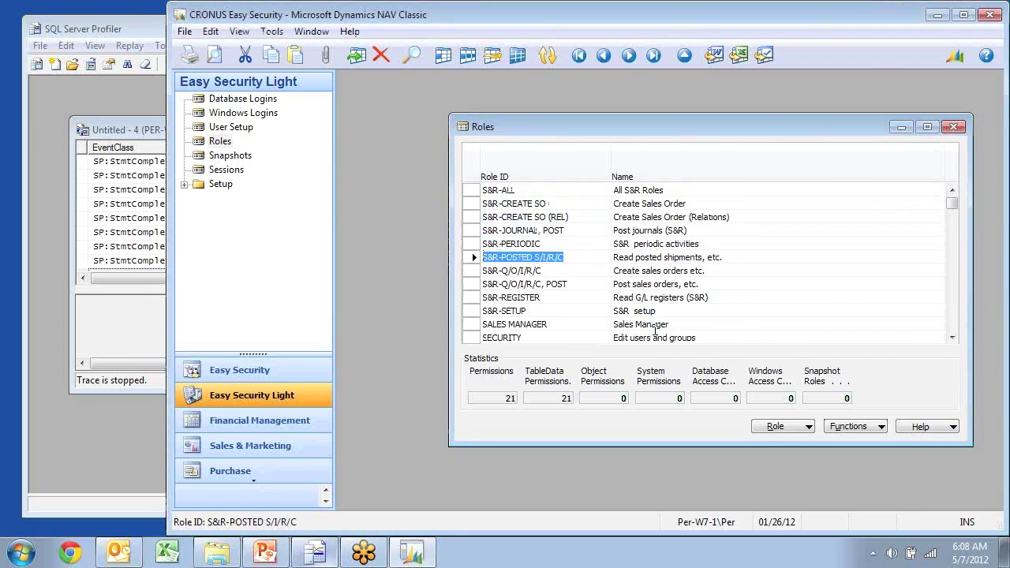
key(shift+F5)
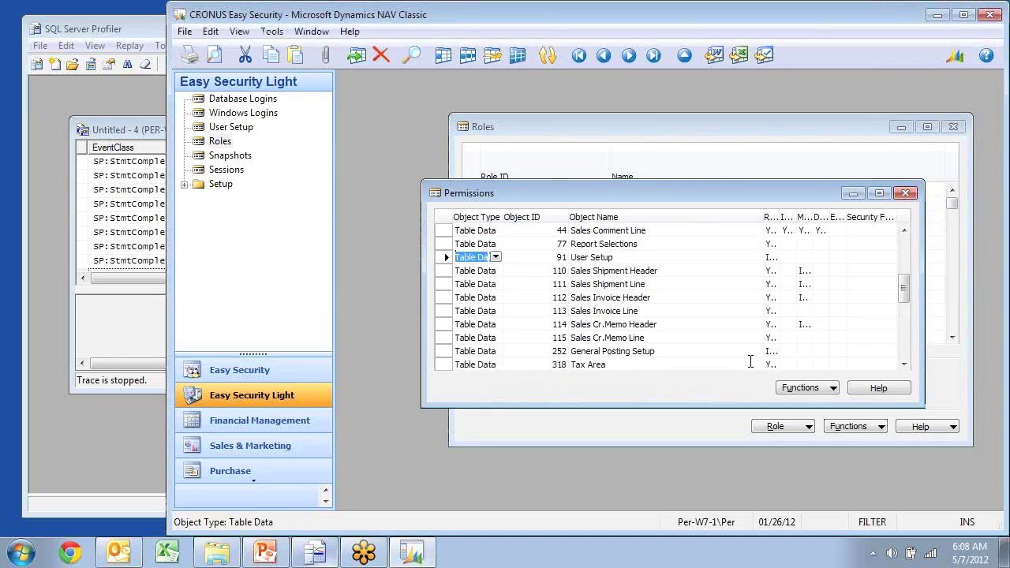
key(shift+Down)
key(shift+Down)
key(shift+Down)
key(shift+Down)
key(F4)
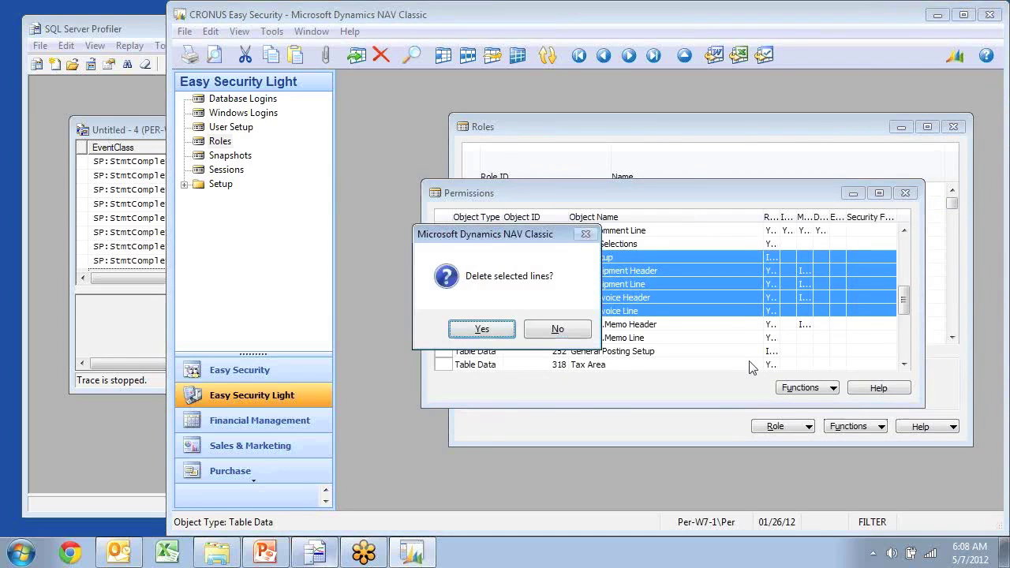
key(Return)
Step: Add a read-only permission for table 18 Customer, clearing insert, modify and delete
key(Up)
key(Up)
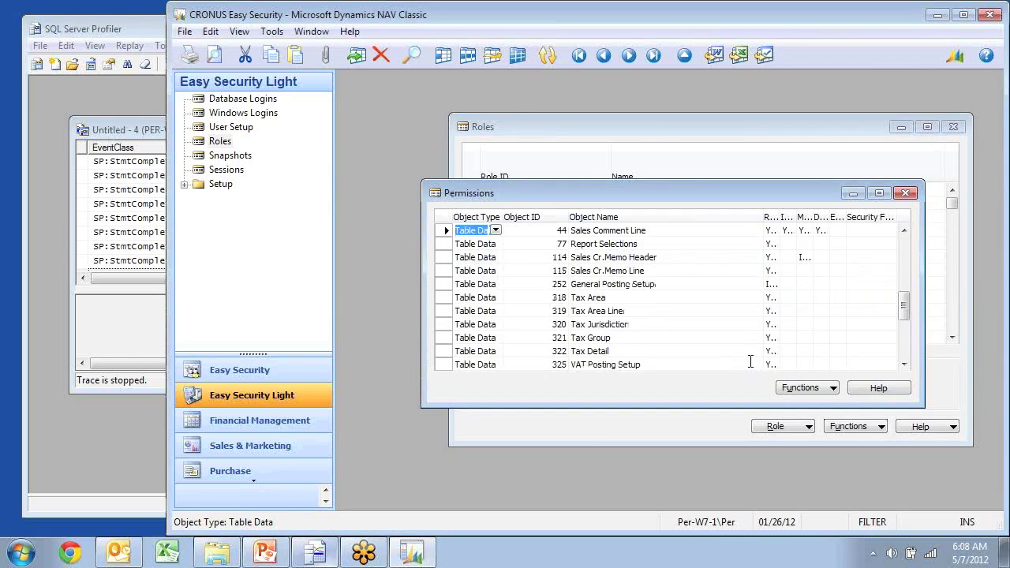
key(F3)
key(Tab)
text(18)
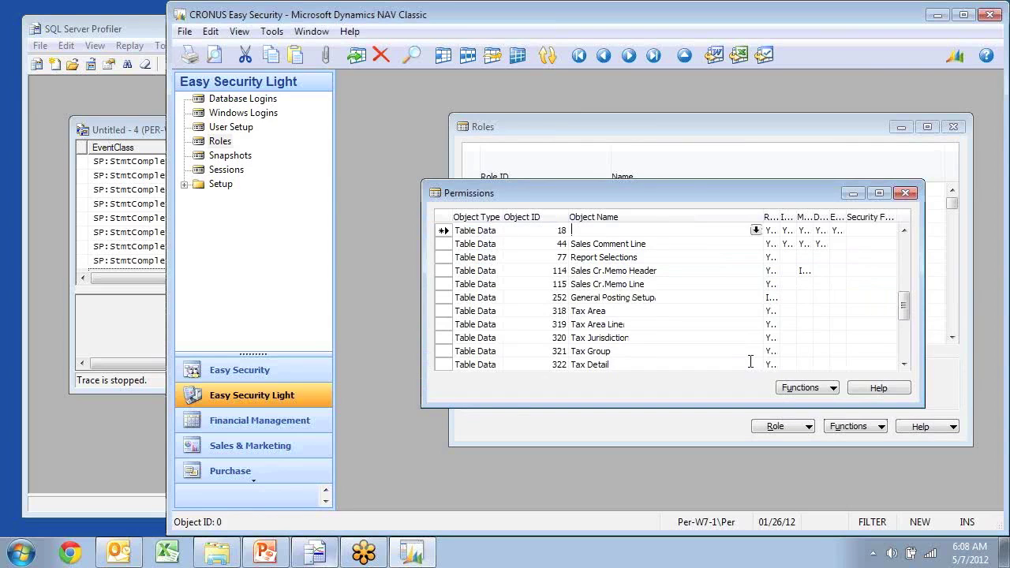
key(Tab)
key(Tab)
key(Tab)
key(Delete)
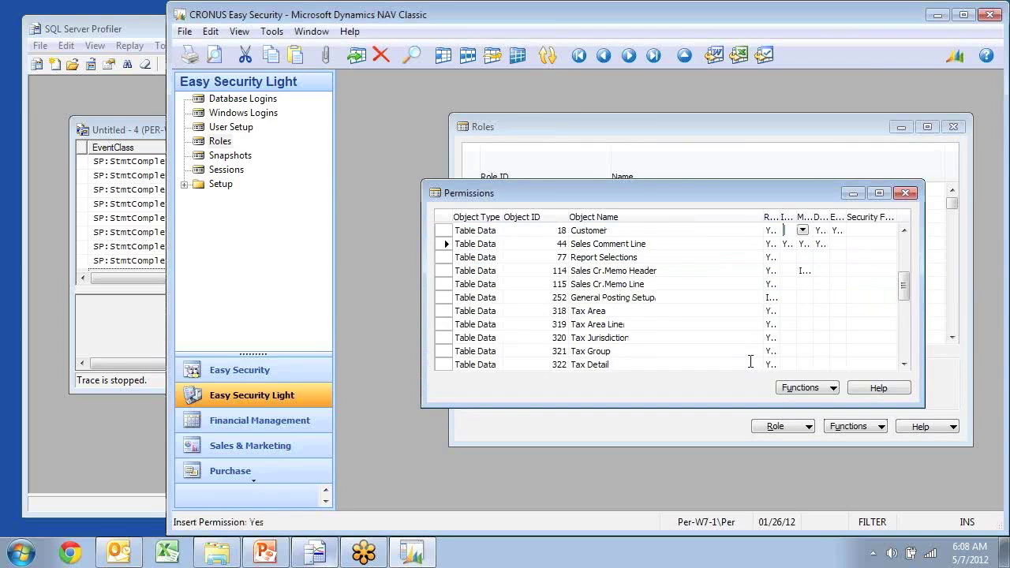
key(Tab)
key(Delete)
key(Tab)
key(Delete)
key(Tab)
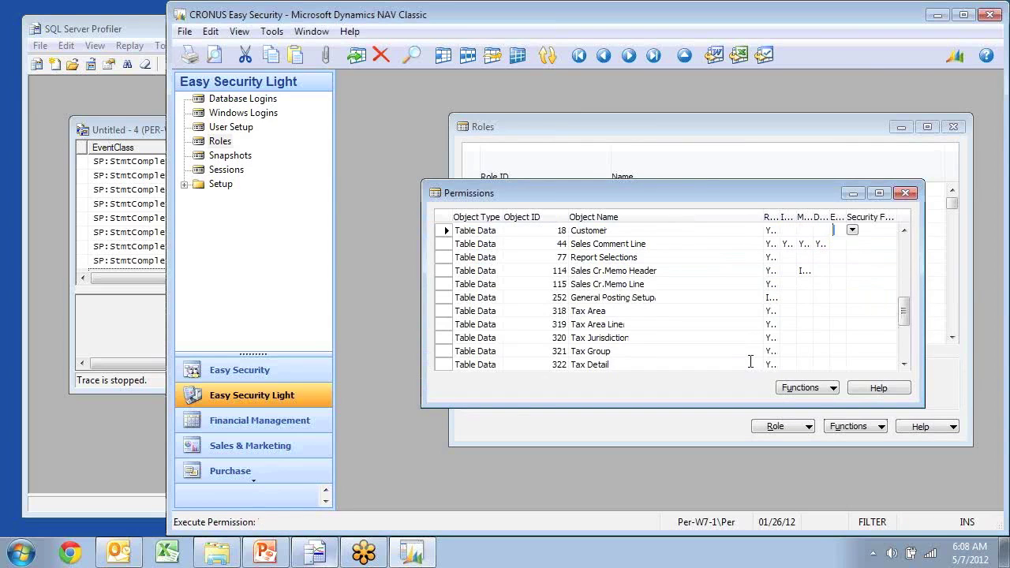
key(shift+Tab)
key(shift+Tab)
key(shift+Tab)
key(shift+Tab)
key(shift+Tab)
key(shift+Tab)
key(shift+Tab)
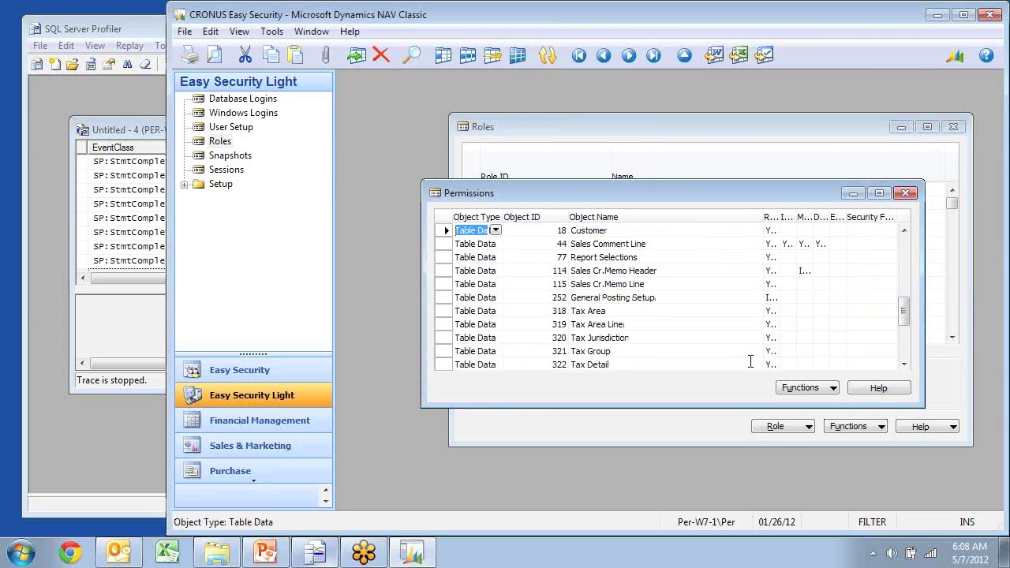
key(Down)
key(Up)
key(Tab)
key(Tab)
key(Down)
key(Down)
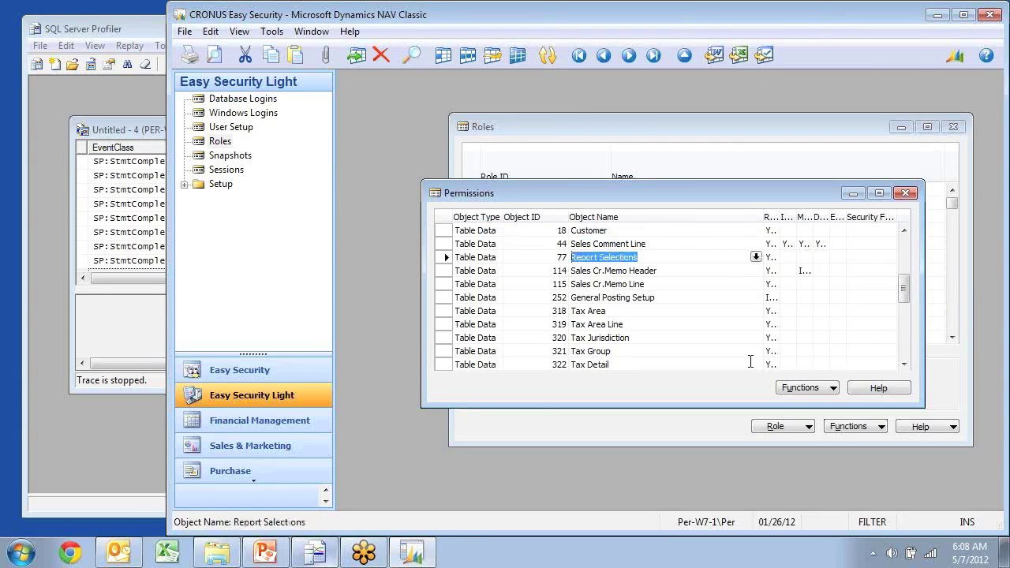
key(Up)
key(Up)
key(shift+Tab)
key(shift+Tab)
key(Down)
key(Up)
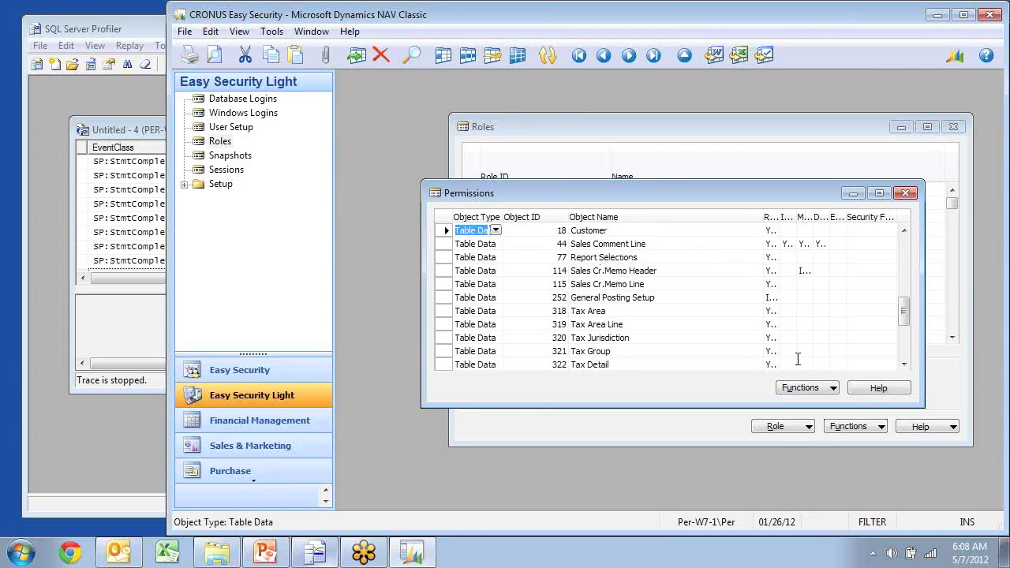
Step: Close the Permissions window, leaving S&R-POSTED S/I/R/C with 17 table data permissions
drag(612, 196, 565, 174)
key(Escape)
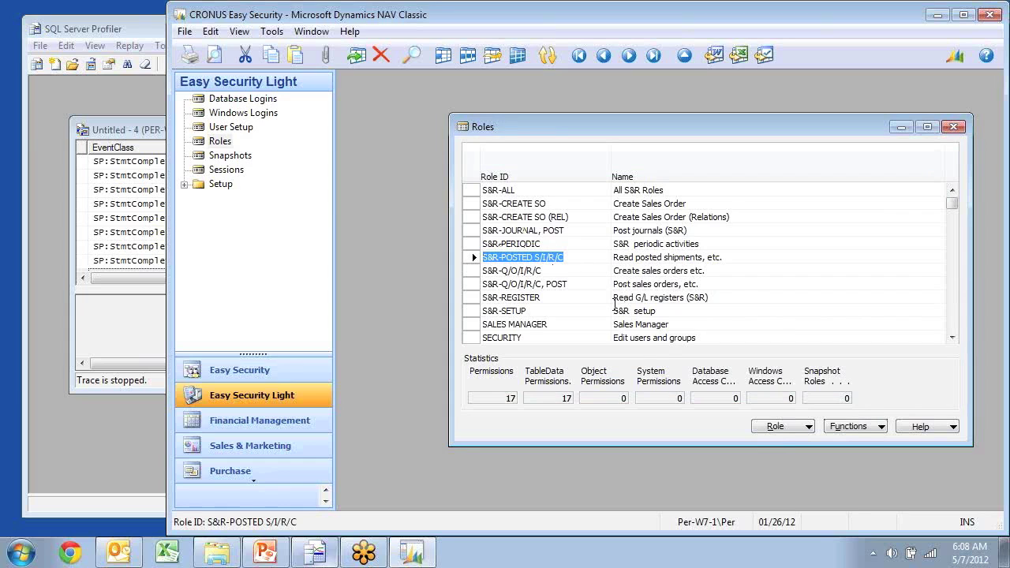
click(850, 427)
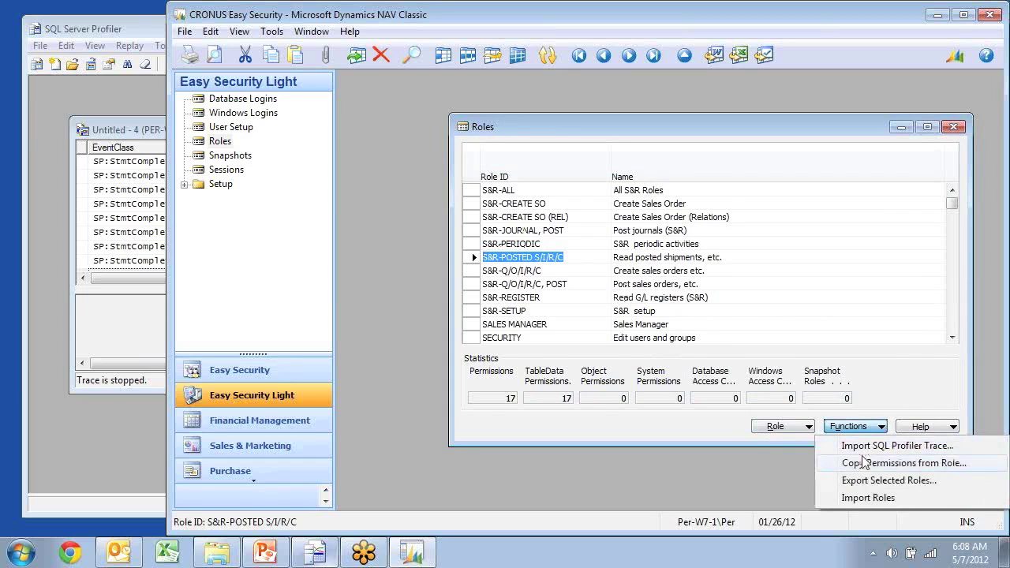
Step: Load C:\Temp\ES\S and R Roles.txt into Import Roles, reading 13 roles and 993 permissions
click(862, 498)
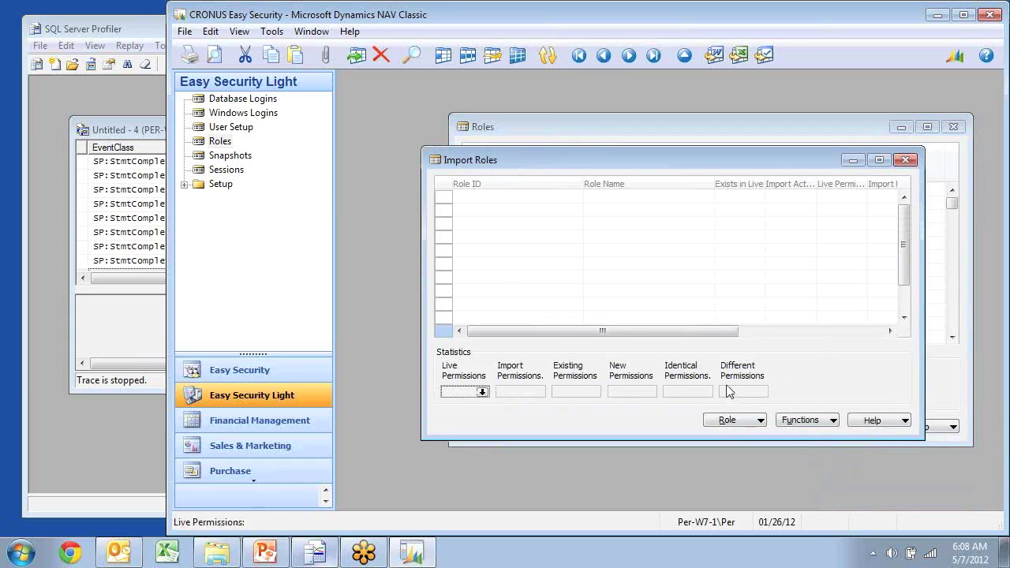
click(794, 424)
click(823, 439)
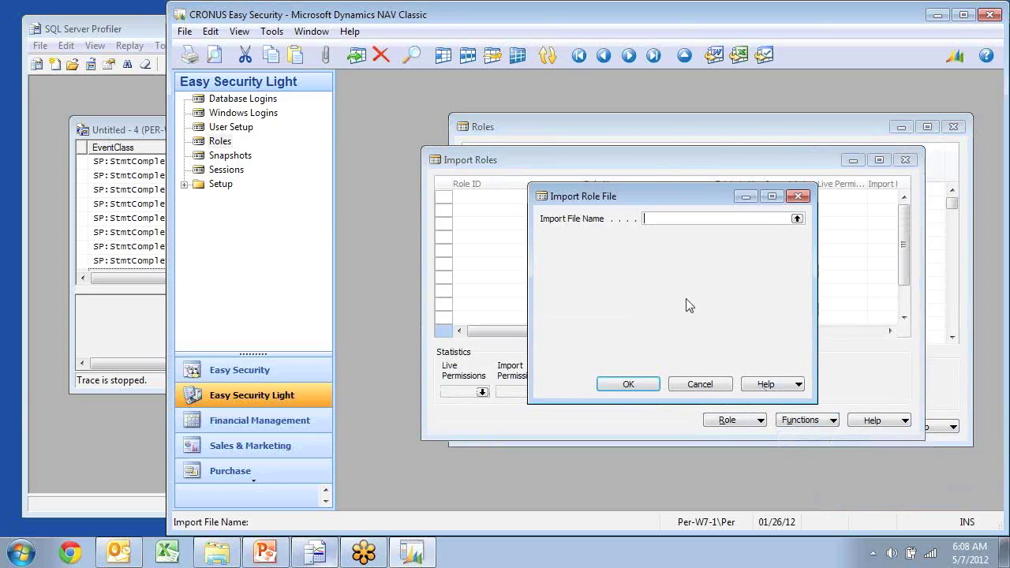
click(797, 218)
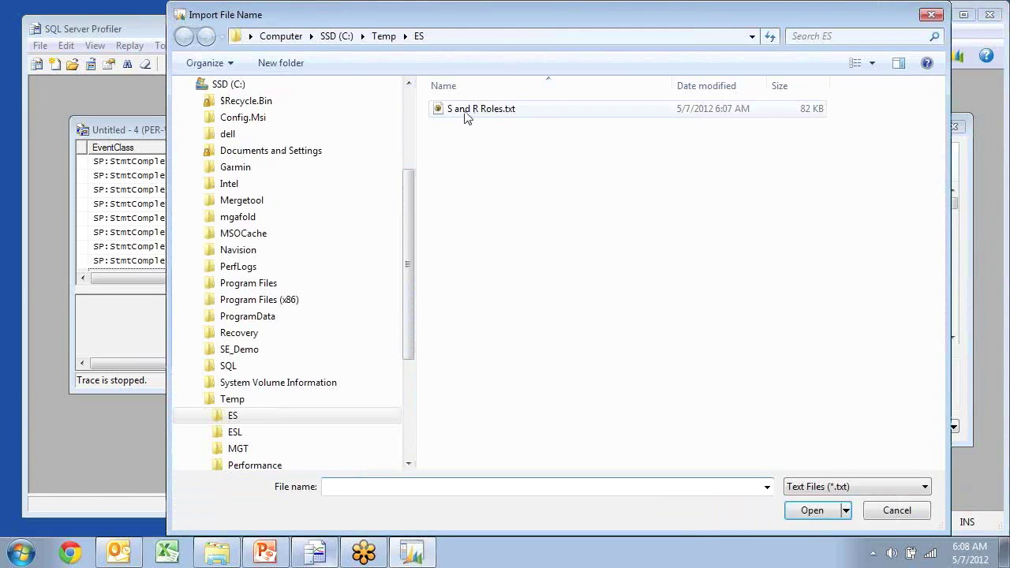
click(467, 110)
click(813, 510)
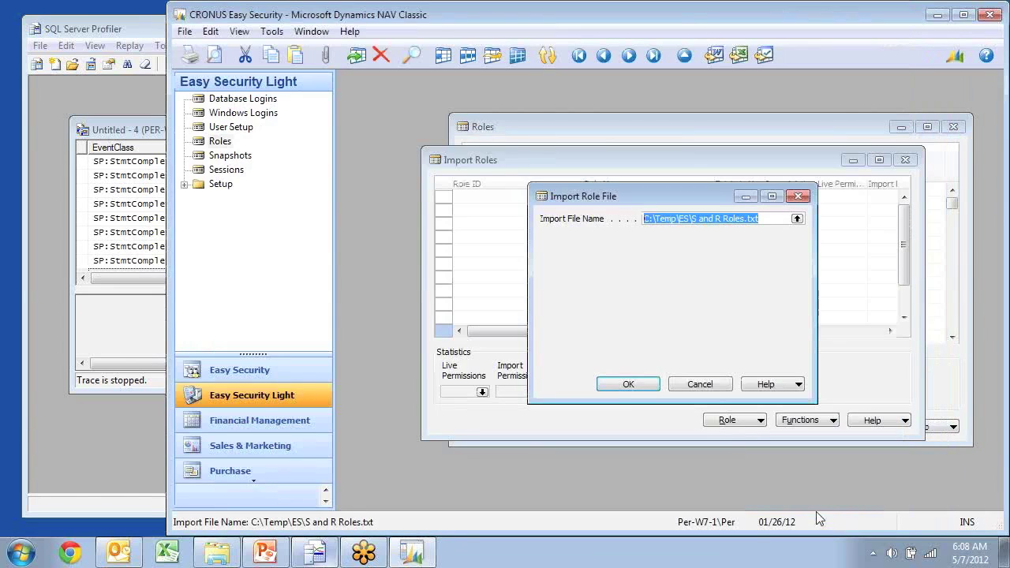
click(635, 384)
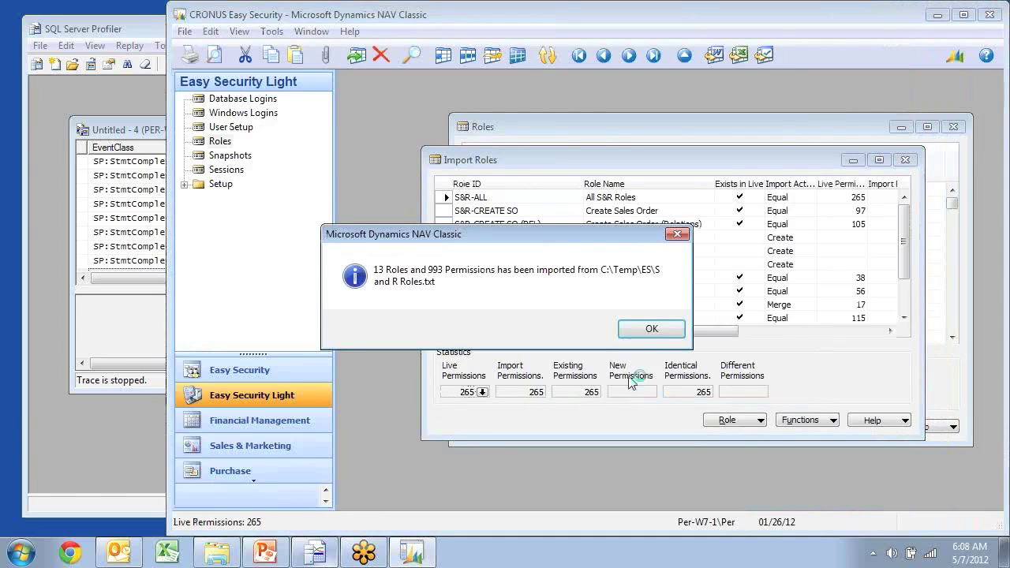
click(650, 329)
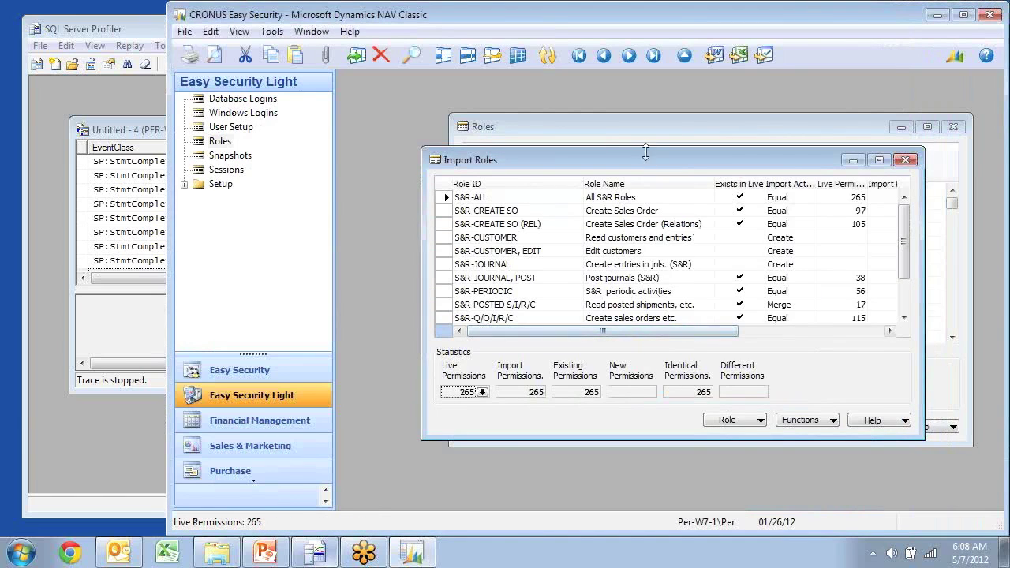
Step: Enlarge the Import Roles list and confirm S&R-POSTED S/I/R/C keeps the Merge import action
drag(645, 151, 635, 85)
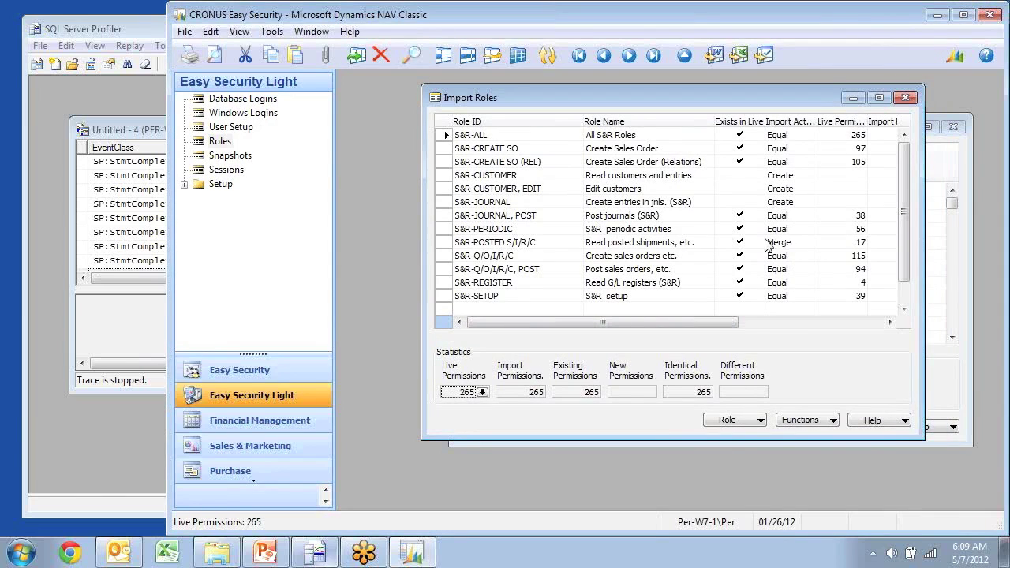
click(805, 242)
click(808, 242)
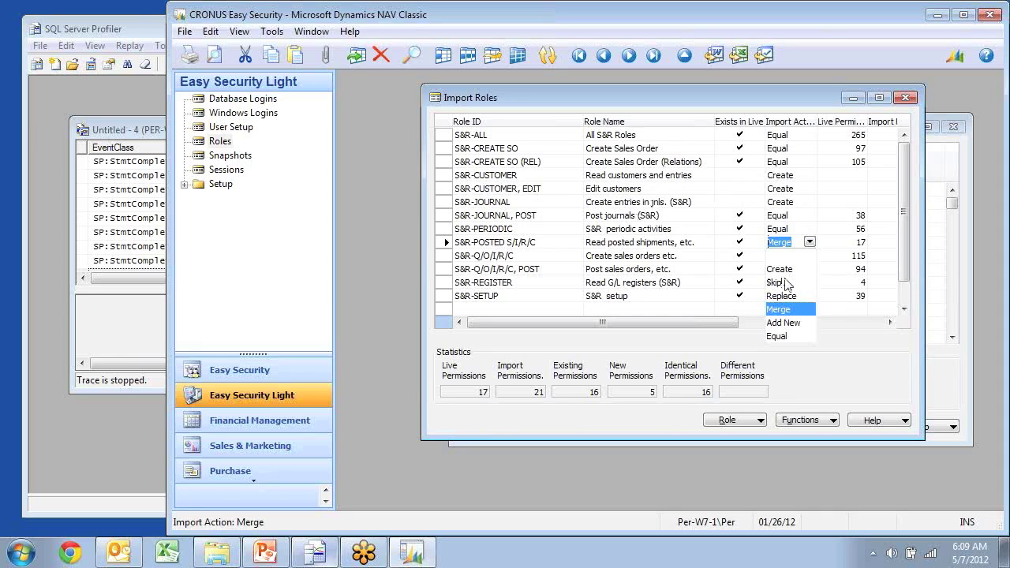
click(841, 322)
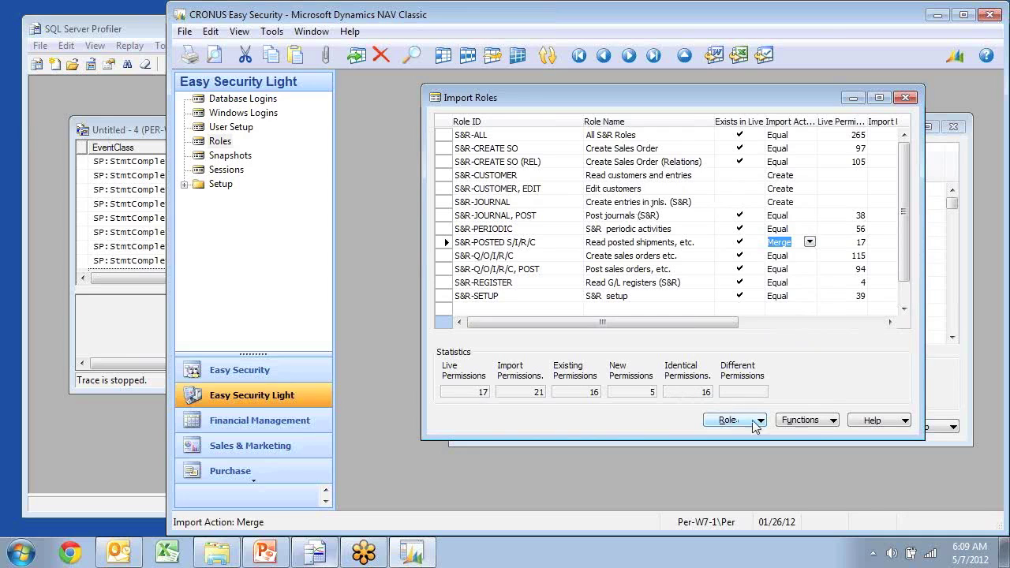
Step: Select all 13 imported roles and choose Process Selected Roles
key(Down)
key(Down)
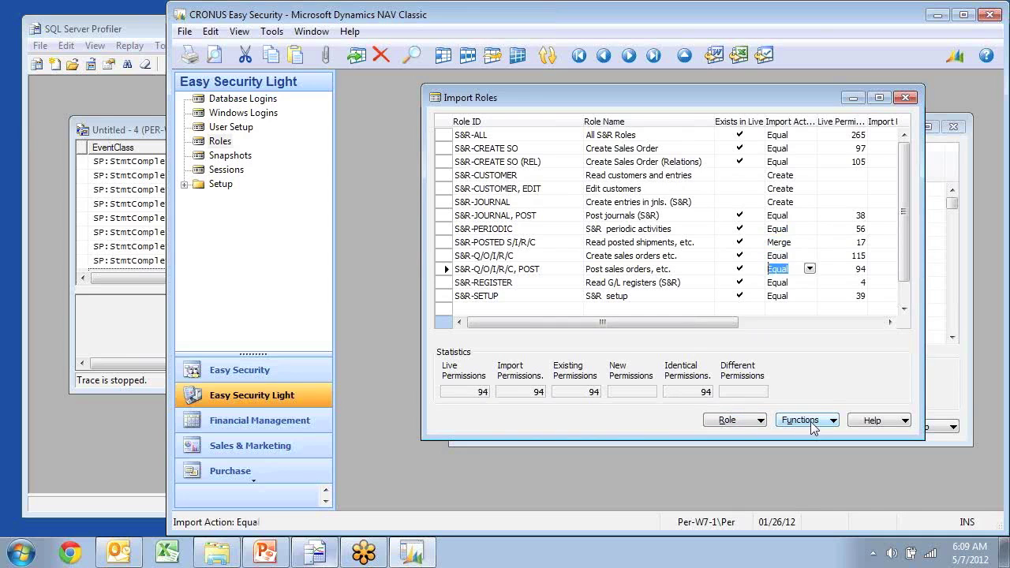
key(ctrl+a)
click(819, 424)
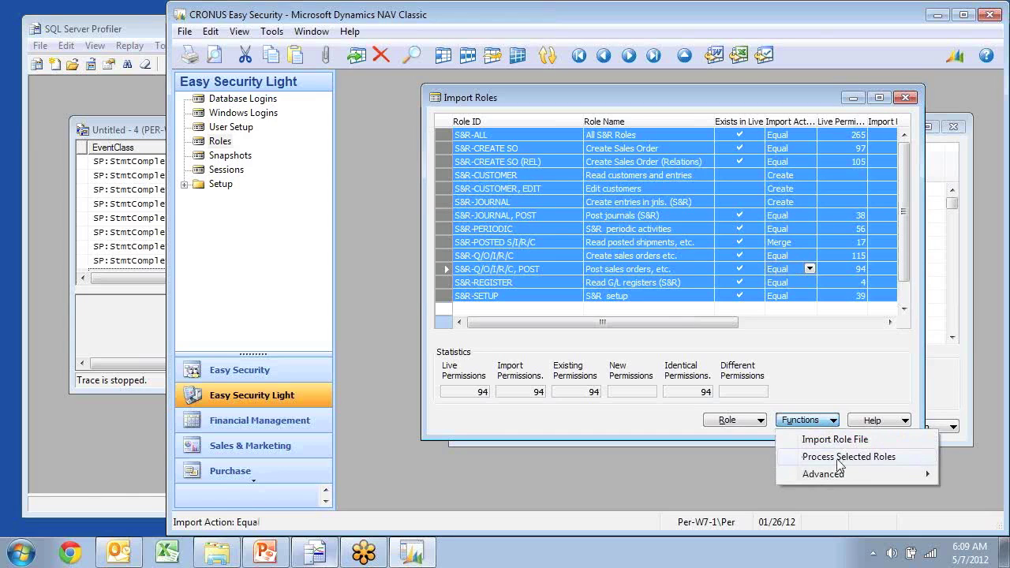
click(839, 457)
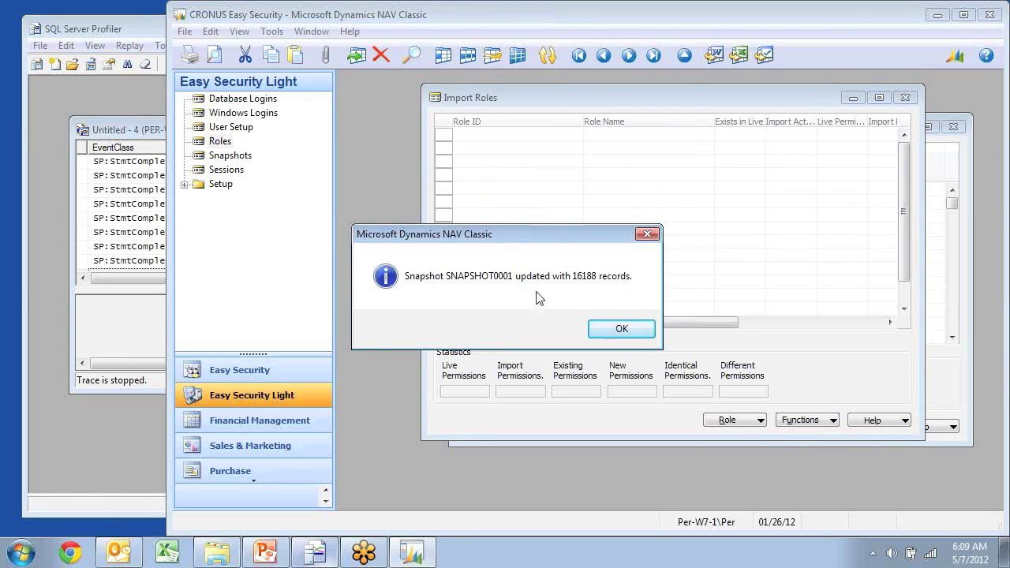
Step: Acknowledge the SNAPSHOT0001 update and the summary of 3 created, 1 modified, 9 skipped roles
click(627, 334)
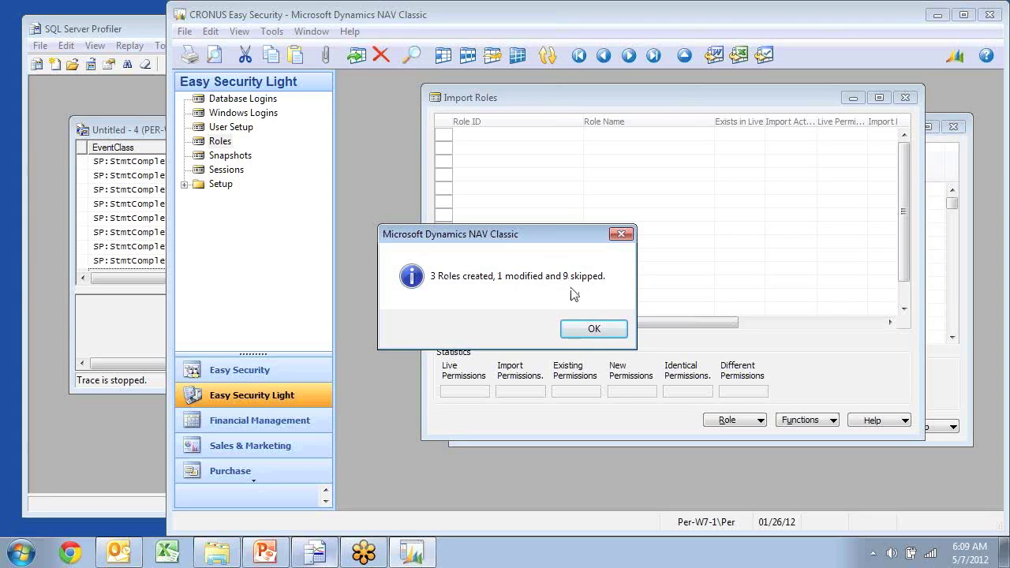
click(587, 332)
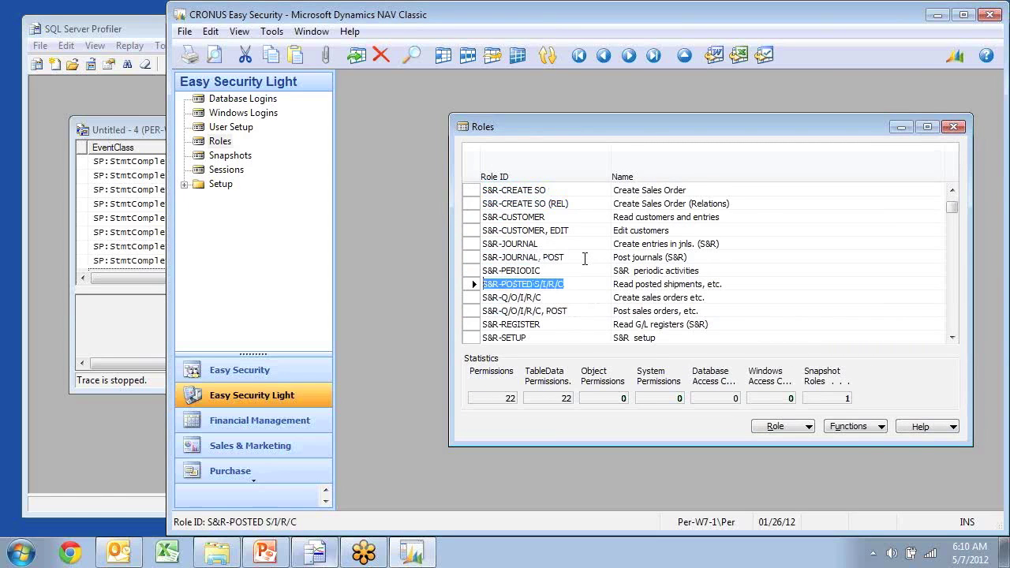
Step: Review the 22 live permissions of S&R-POSTED S/I/R/C
click(781, 426)
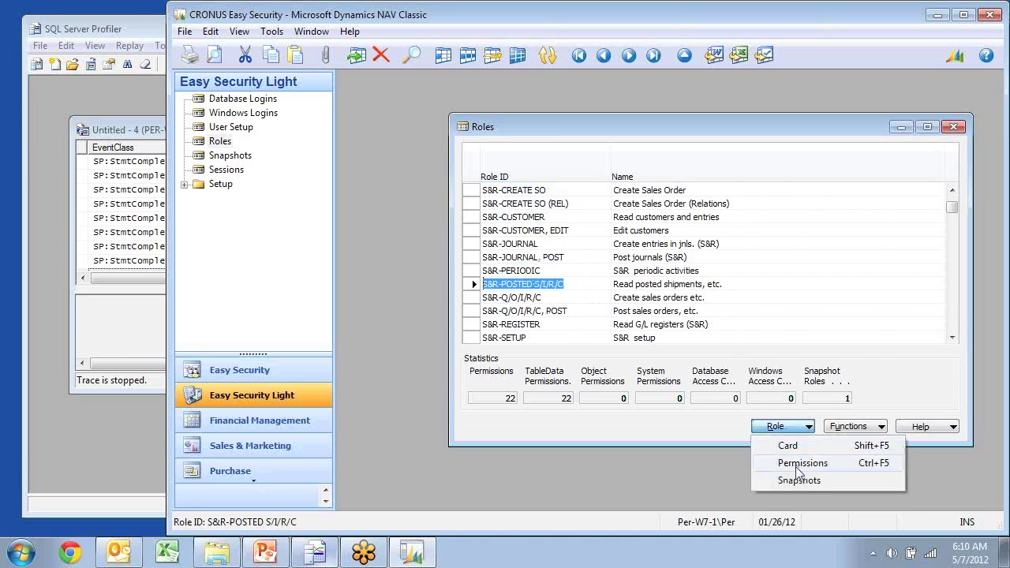
click(789, 463)
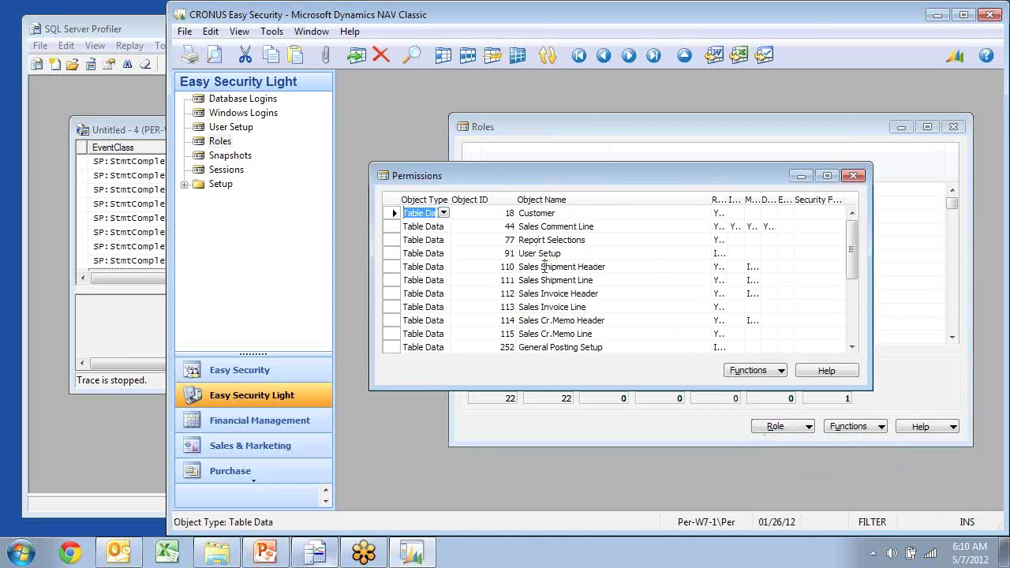
key(Escape)
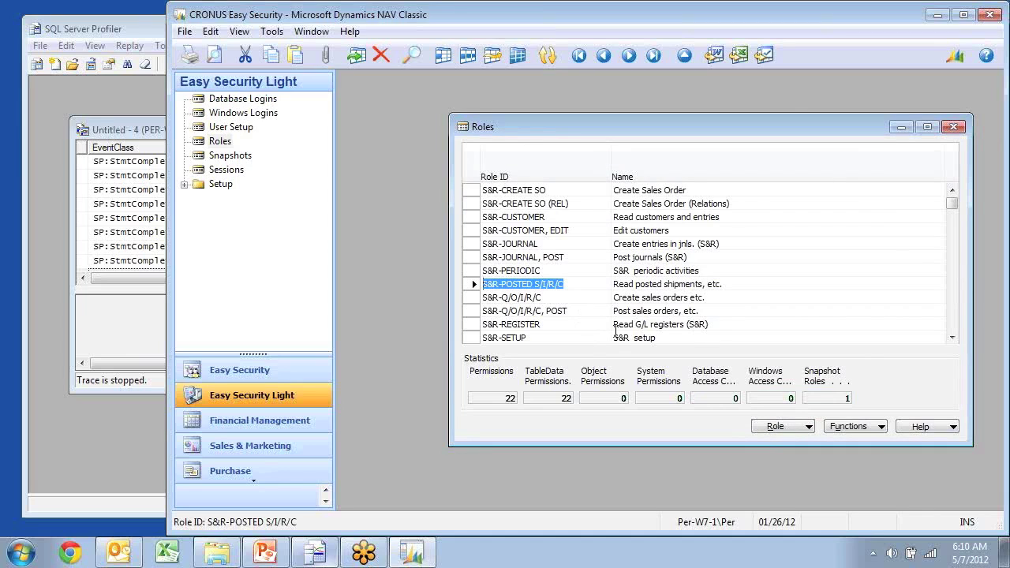
Step: Drill into S&R-POSTED S/I/R/C's Snapshot Roles count to show its SNAPSHOT0001 entry with 17 permissions
key(Up)
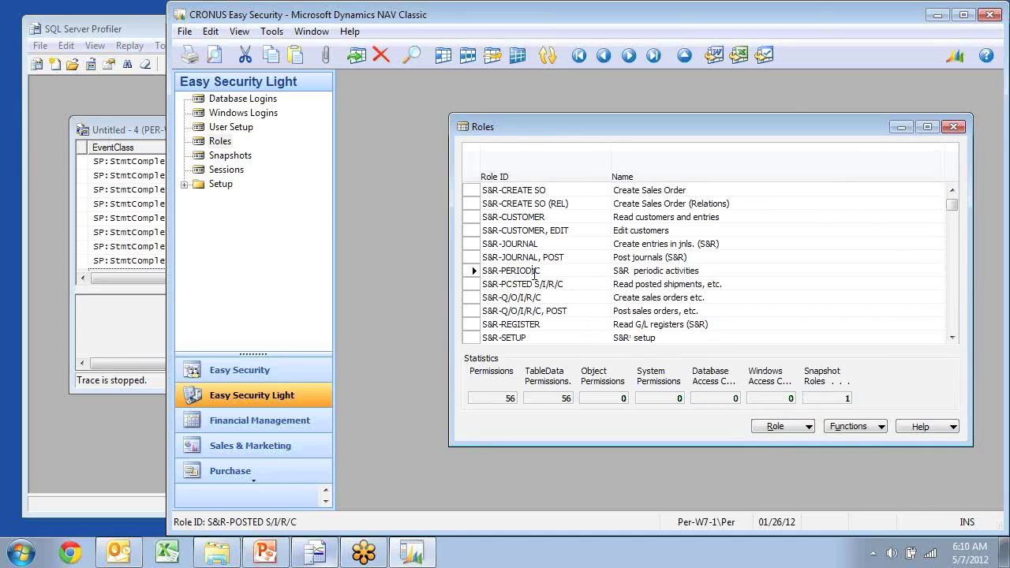
click(843, 404)
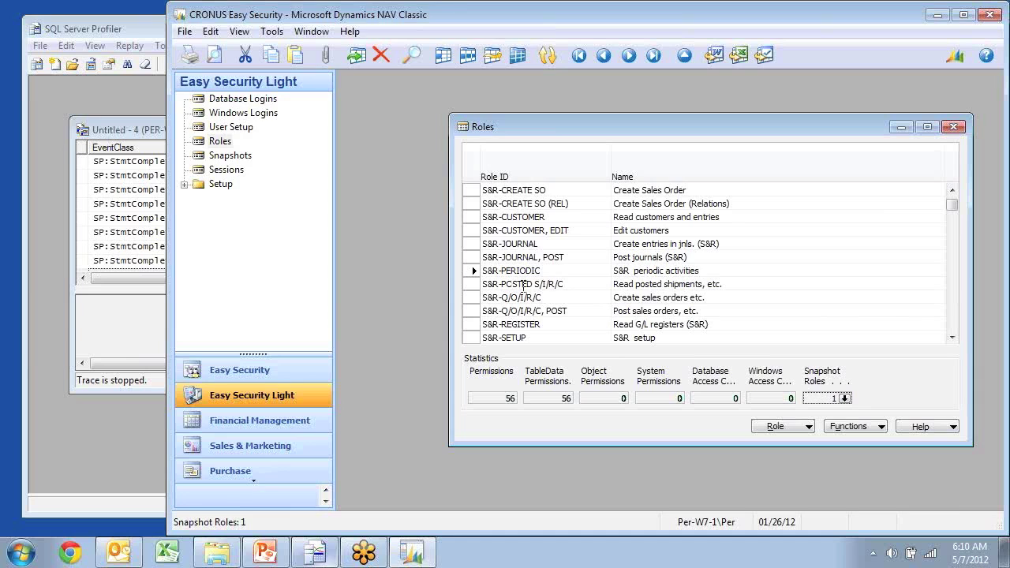
click(556, 284)
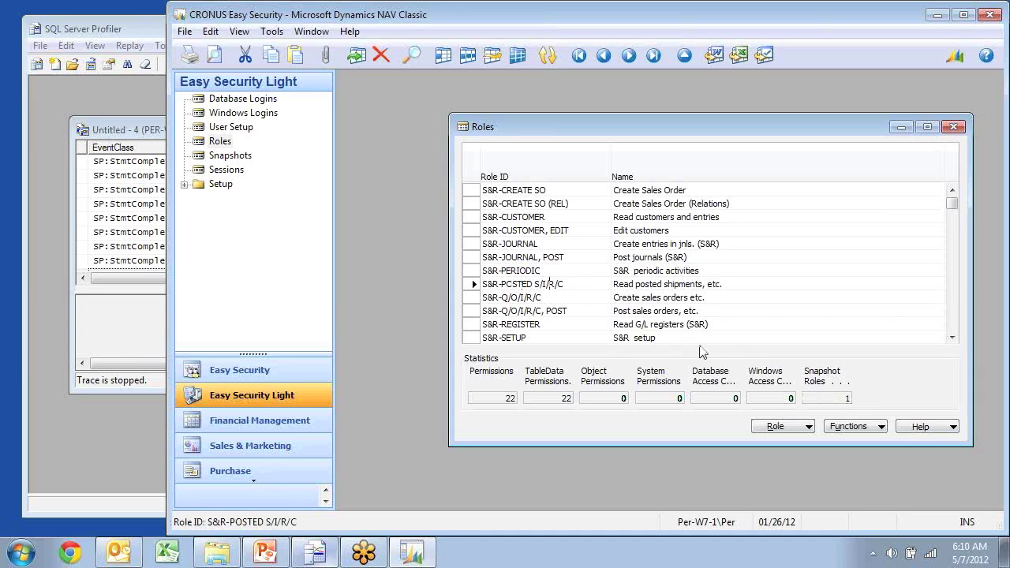
click(834, 402)
click(844, 399)
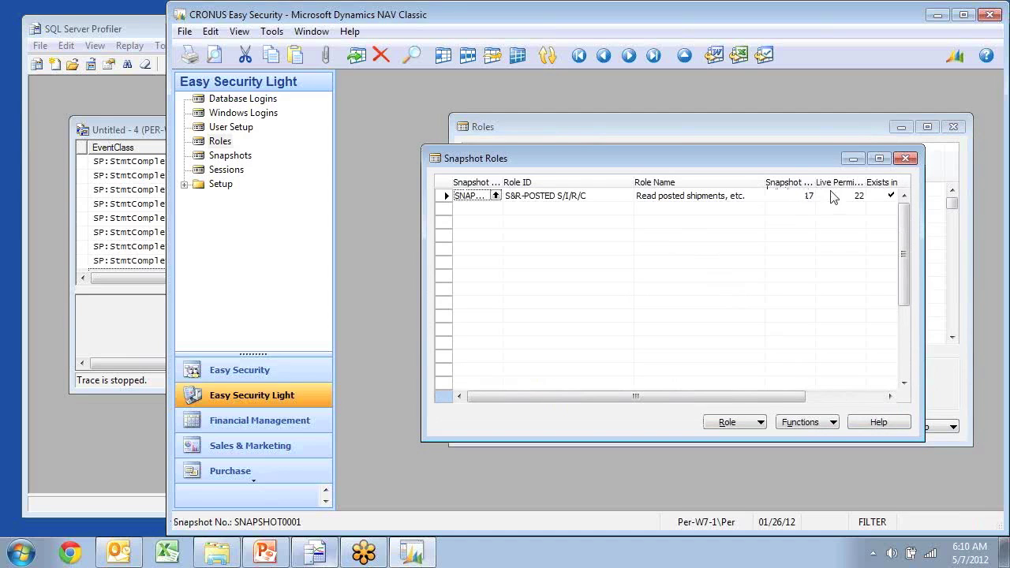
Step: Restore S&R-POSTED S/I/R/C's role and permissions from SNAPSHOT0001, confirming the overwrite
drag(443, 186, 443, 214)
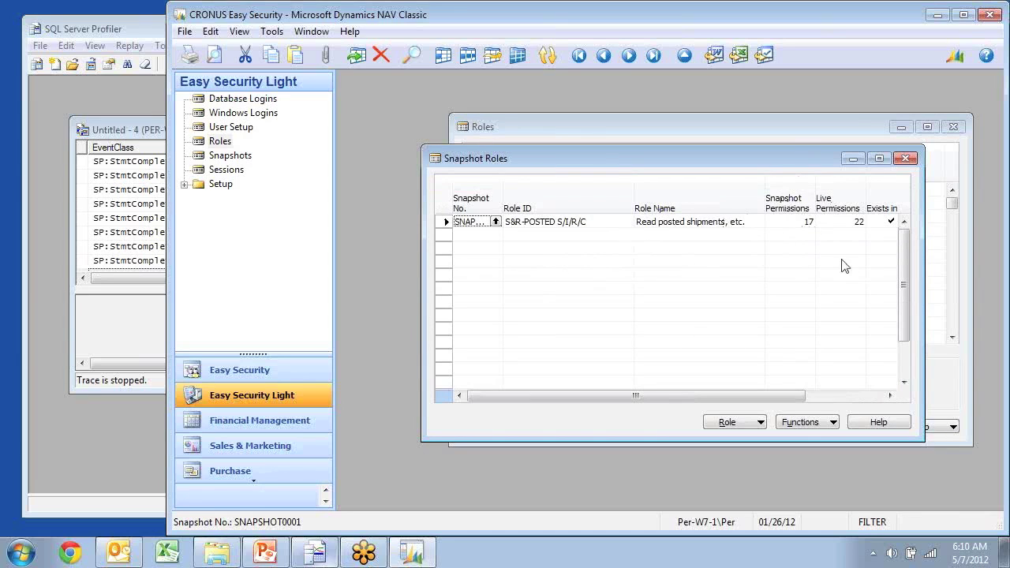
click(802, 422)
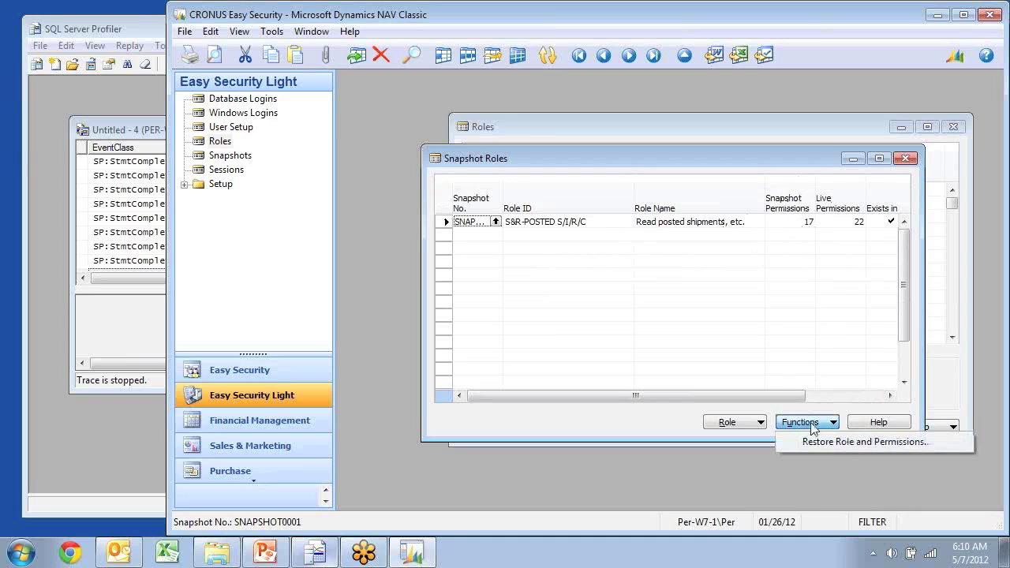
click(850, 442)
click(487, 329)
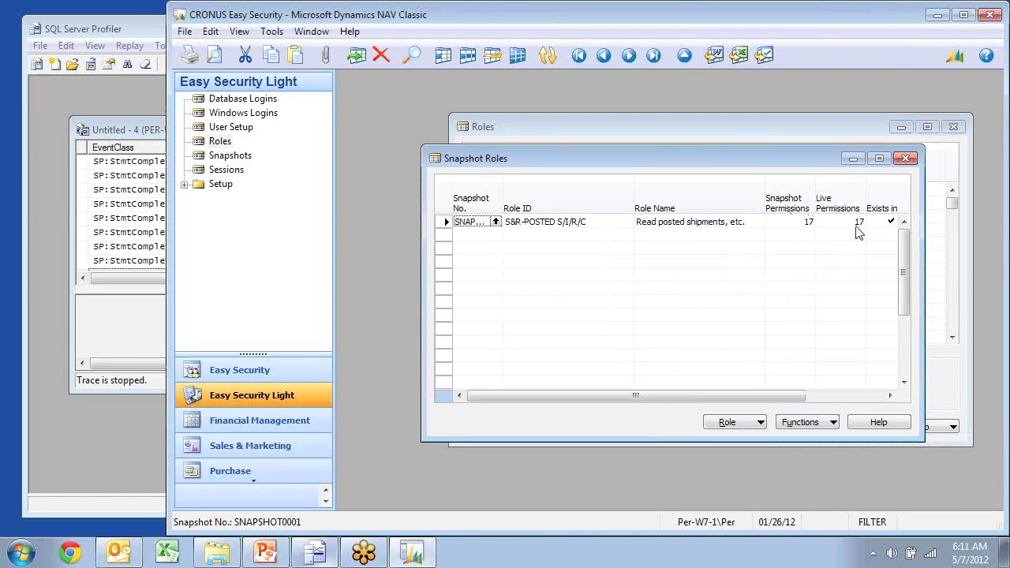
key(Escape)
Step: Check the role card now shows 17 permissions, then close the Roles window
click(769, 426)
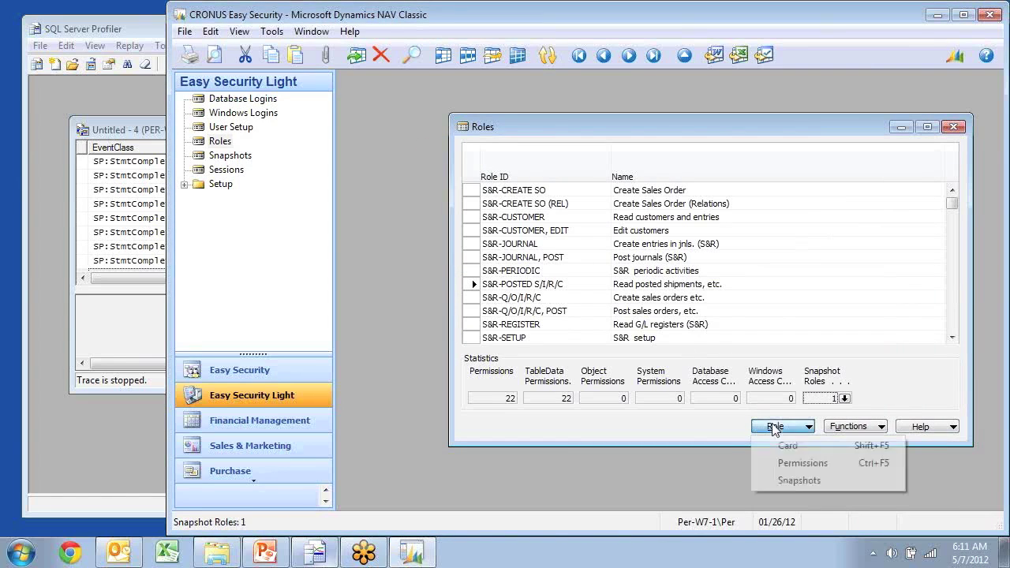
click(788, 446)
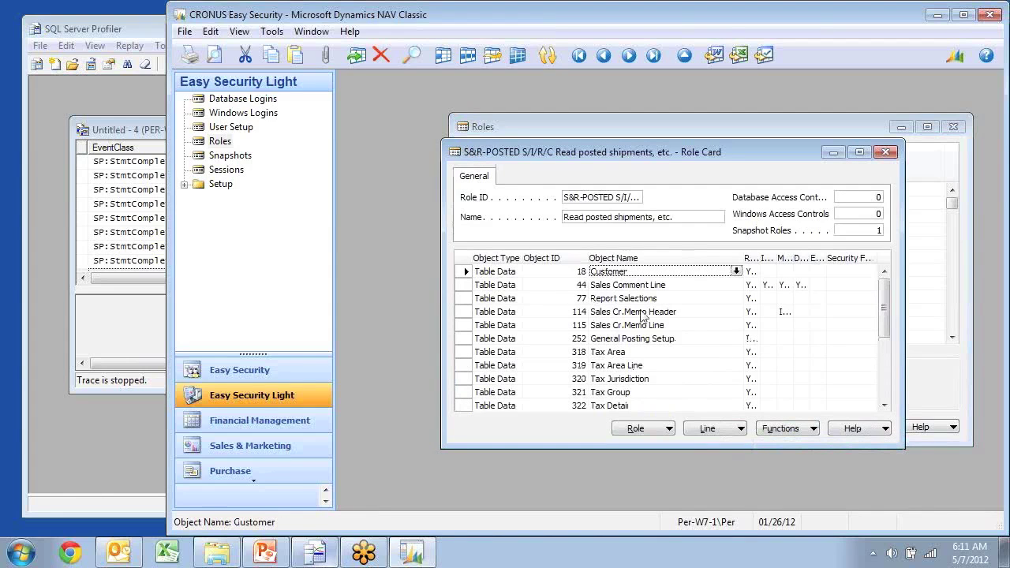
key(Escape)
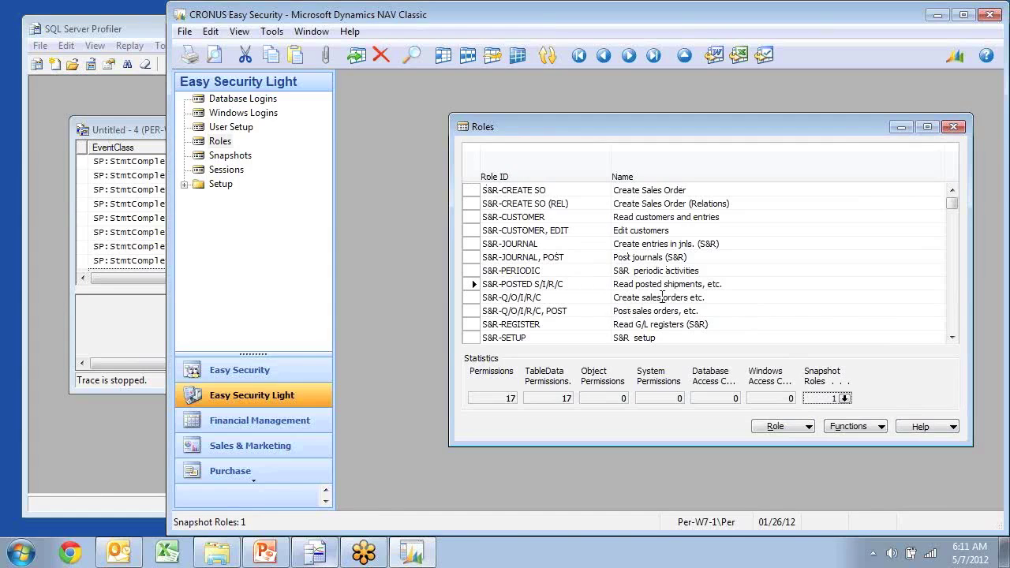
click(953, 126)
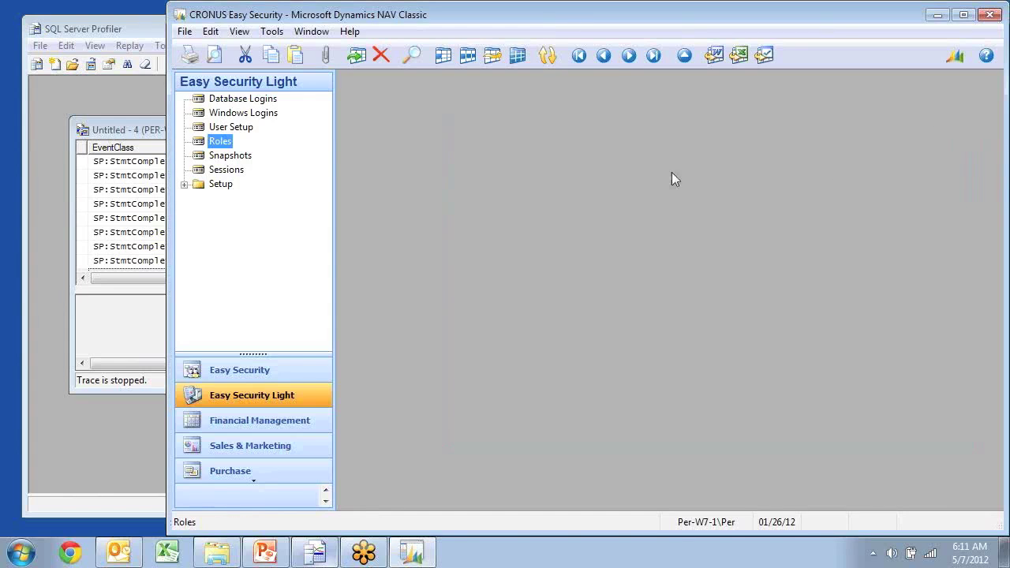
Step: Open the Database Logins list and the selected user's Database Login Card
click(220, 106)
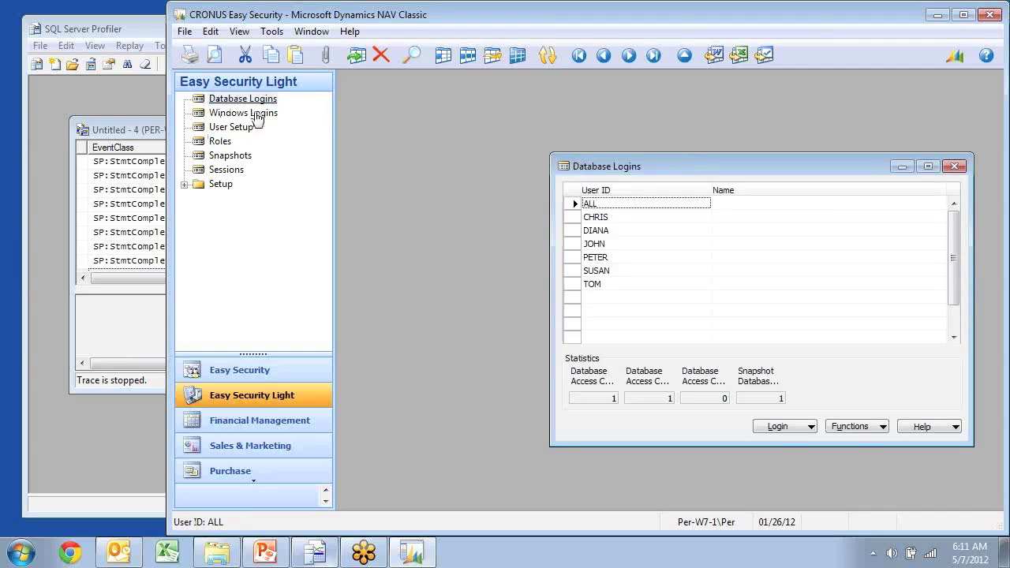
drag(697, 167, 607, 130)
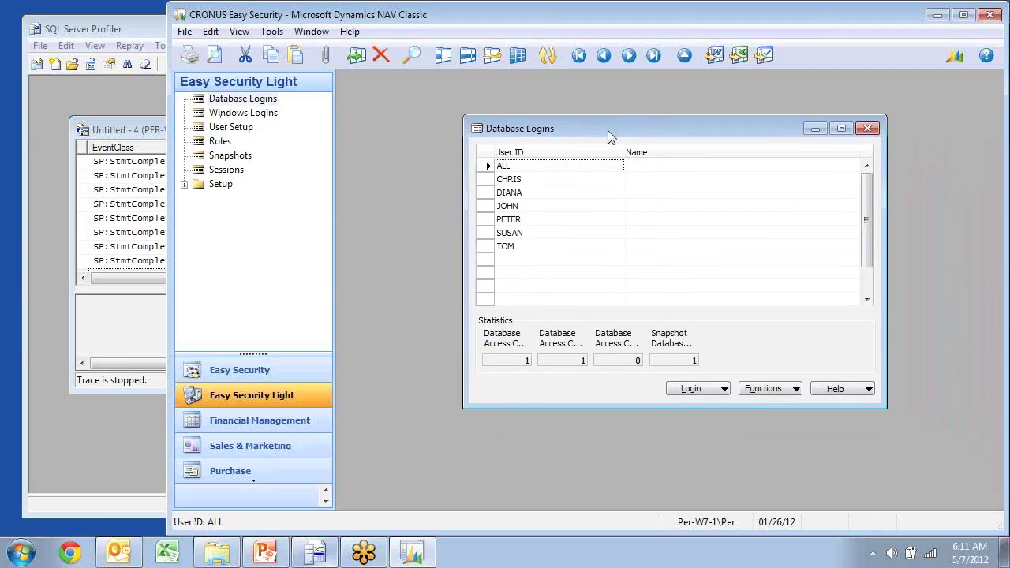
click(764, 390)
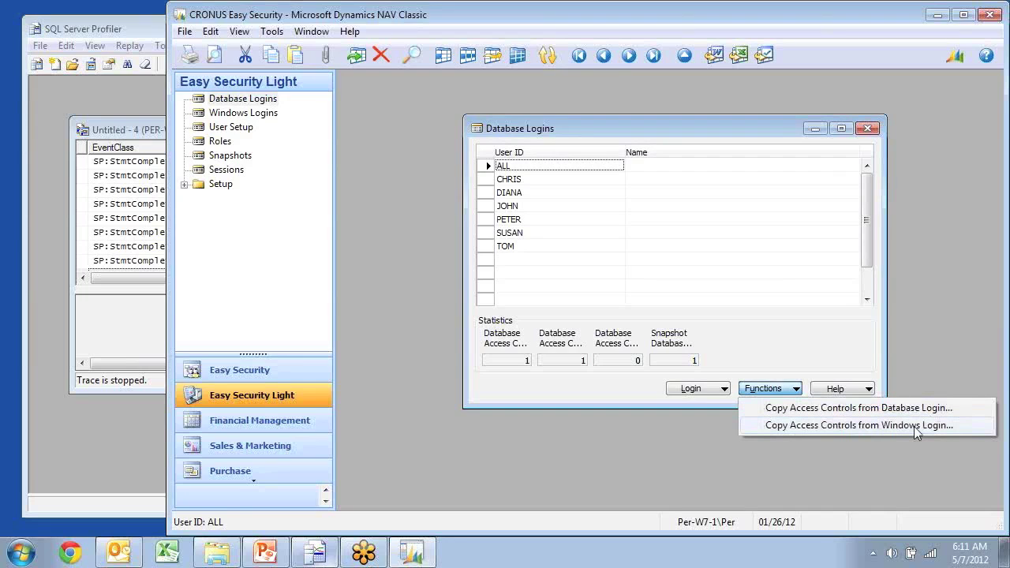
click(550, 213)
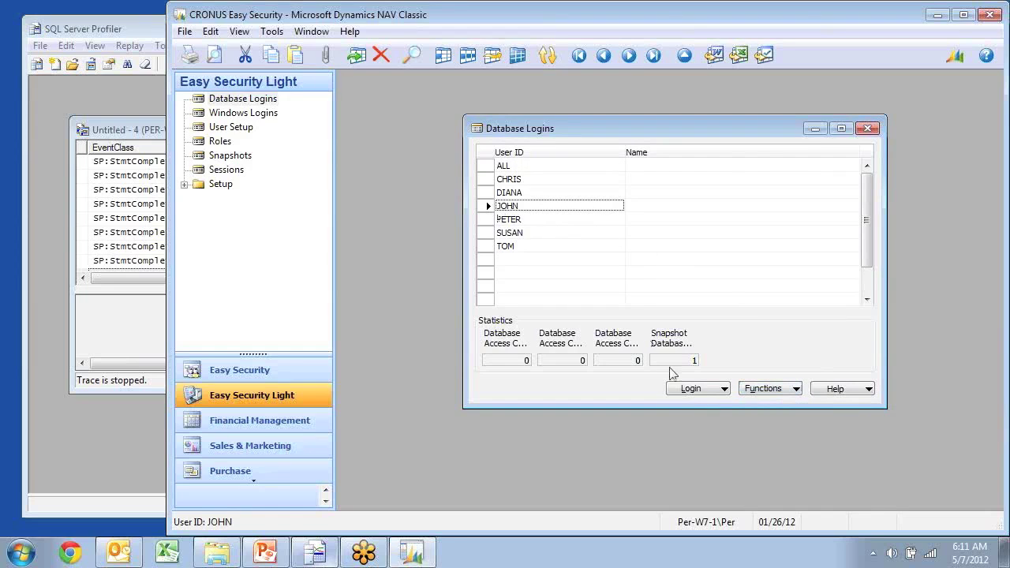
click(691, 388)
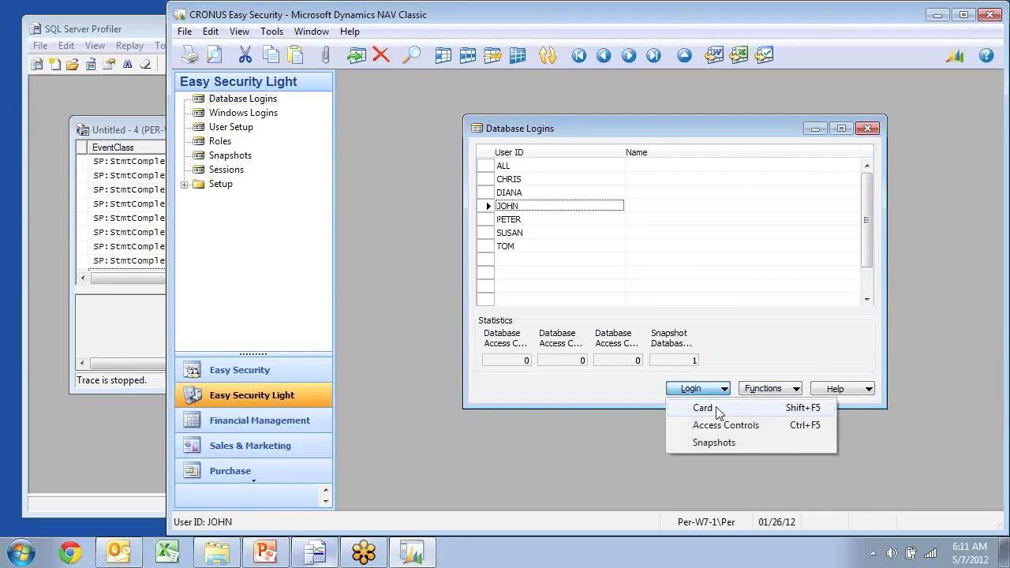
click(719, 411)
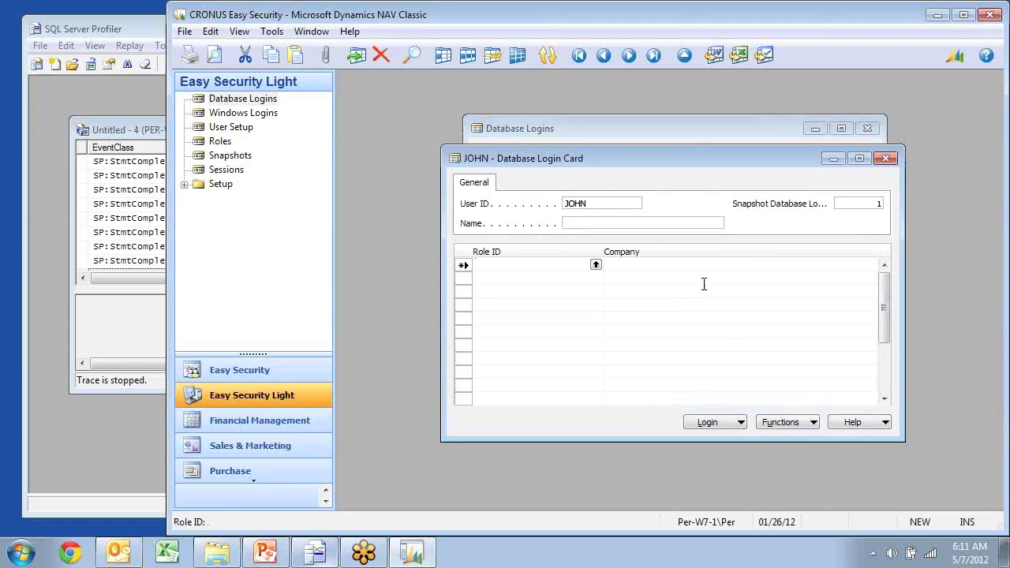
Step: Choose the roles S&R-ALL through S&R-SETUP to add to JOHN's login
click(785, 426)
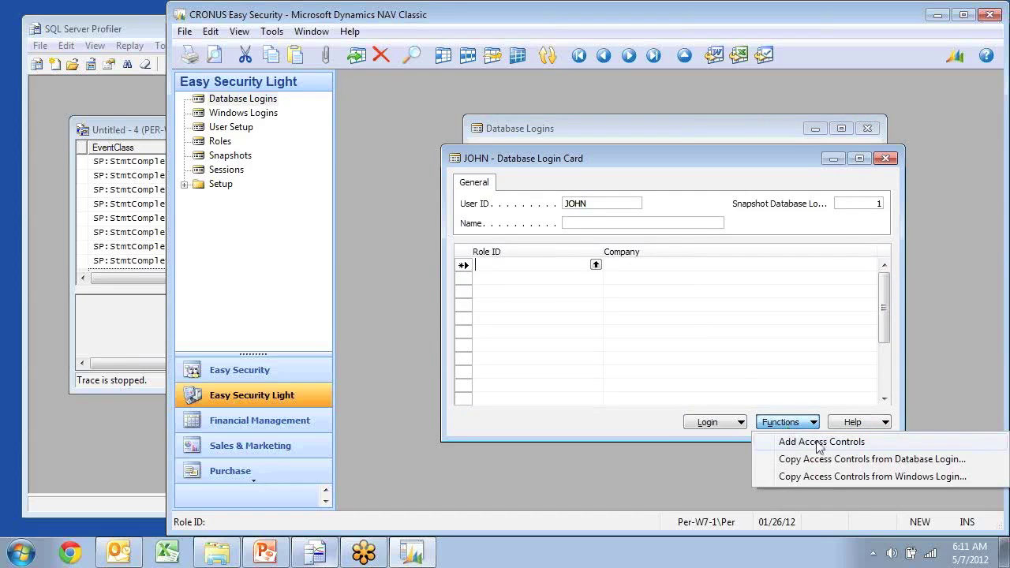
click(817, 444)
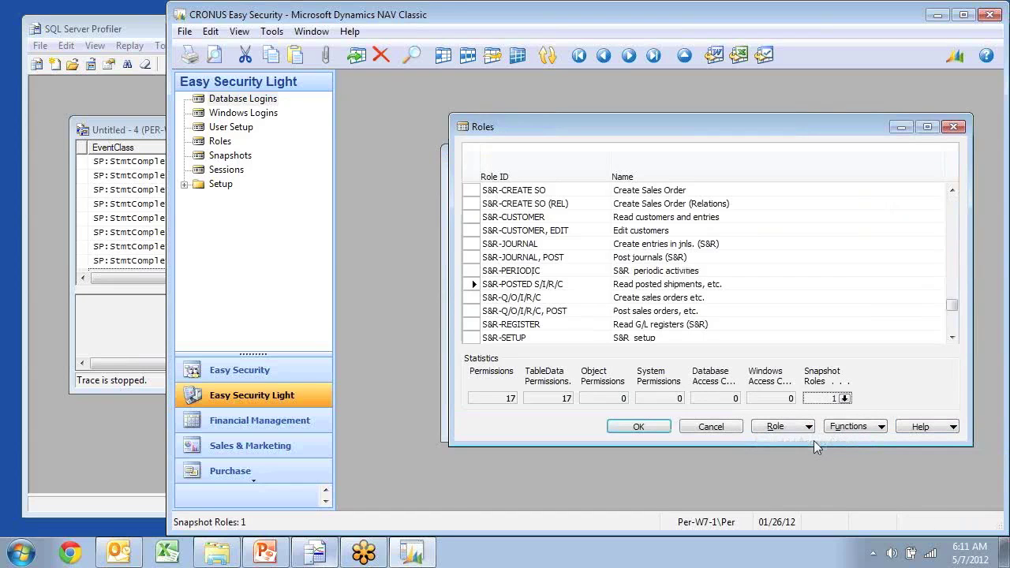
click(526, 337)
key(shift+Up)
key(shift+Up)
key(shift+Up)
key(shift+Up)
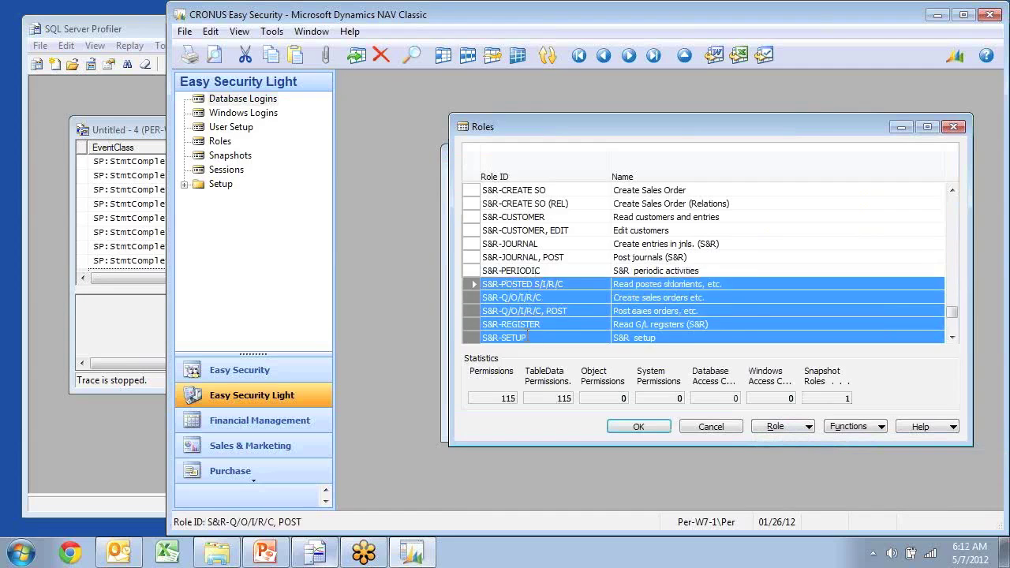
key(shift+Up)
key(shift+Up)
key(shift+Up)
key(shift+Up)
key(shift+Up)
key(shift+Up)
key(shift+Up)
key(shift+Up)
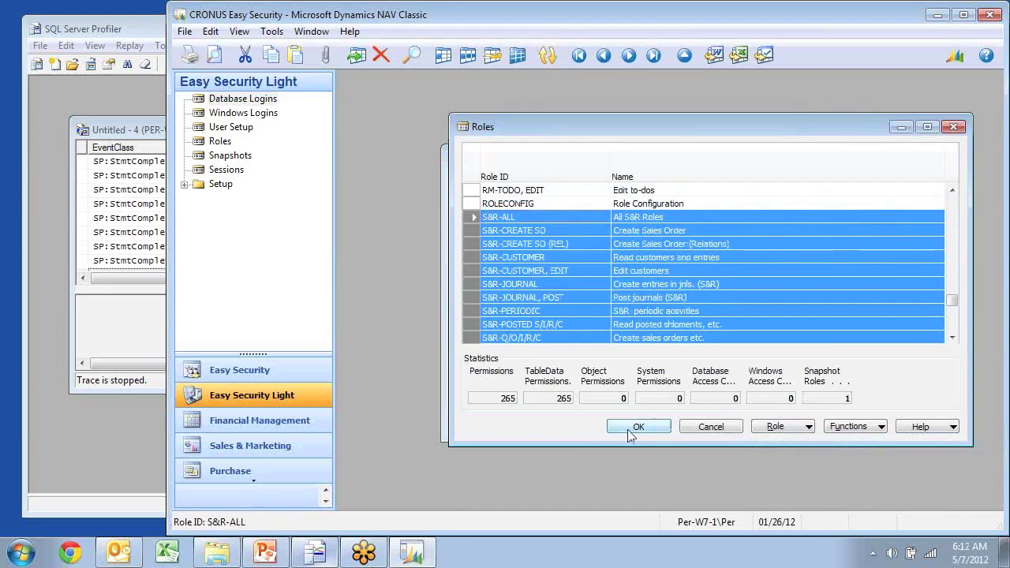
click(640, 426)
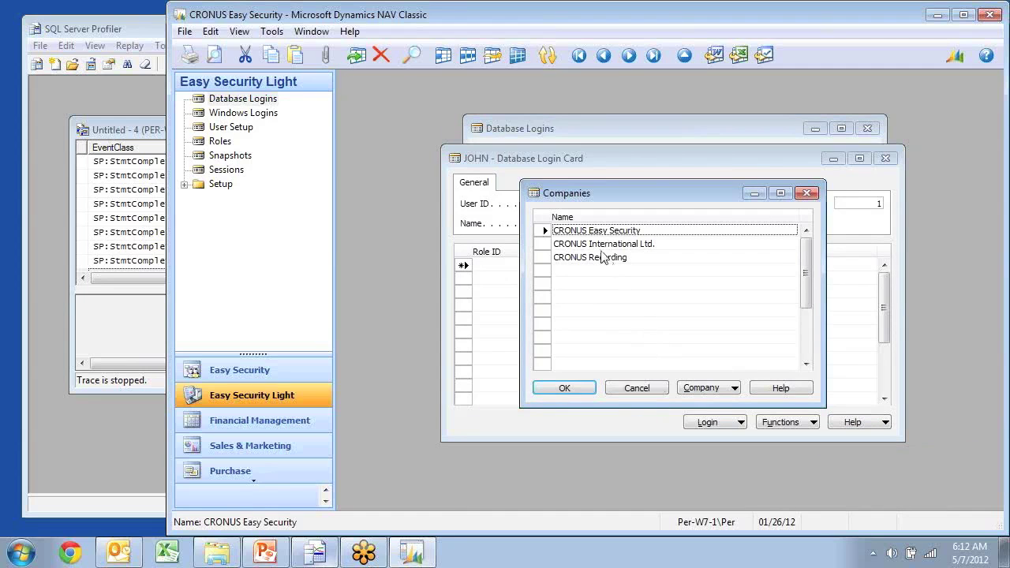
Step: Assign those roles in CRONUS International Ltd. and CRONUS Recording, approving the 26 additions
click(597, 245)
click(582, 261)
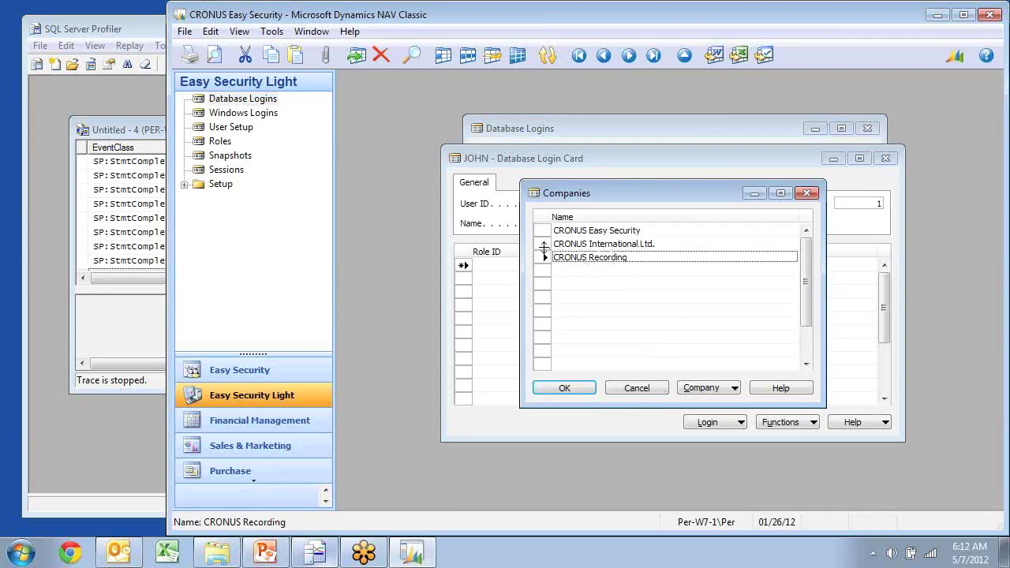
click(542, 244)
shift+click(543, 257)
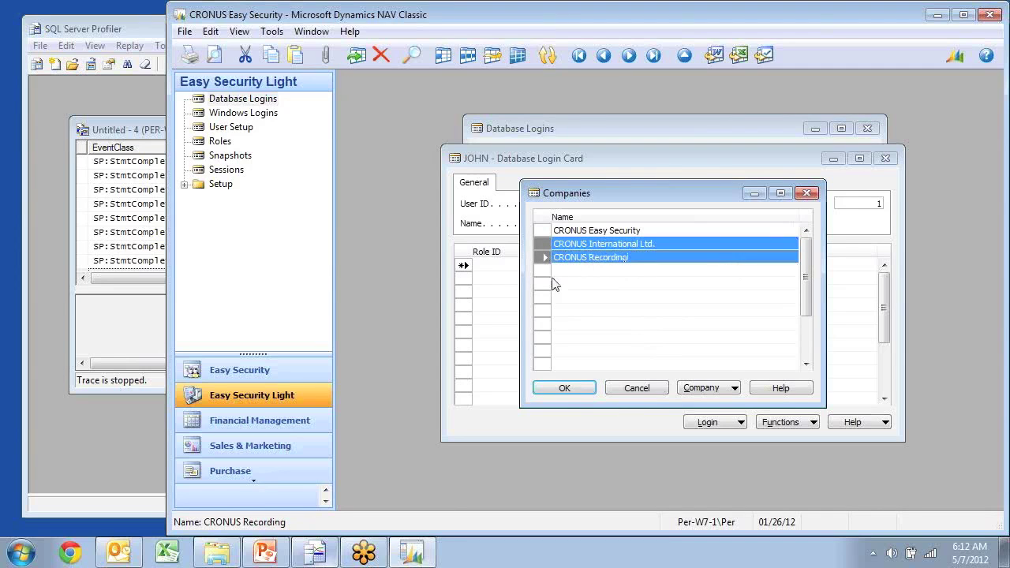
click(564, 389)
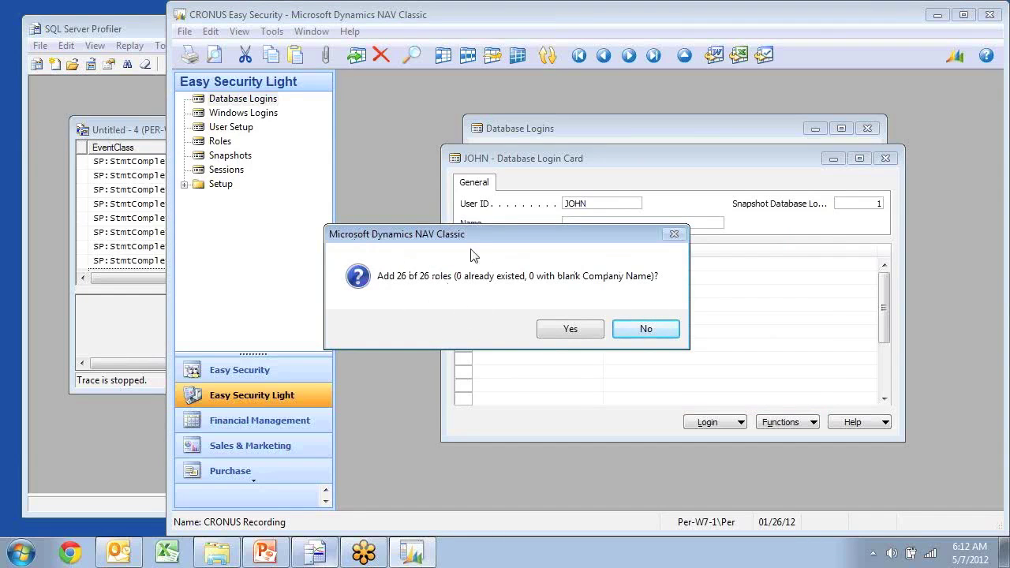
click(571, 331)
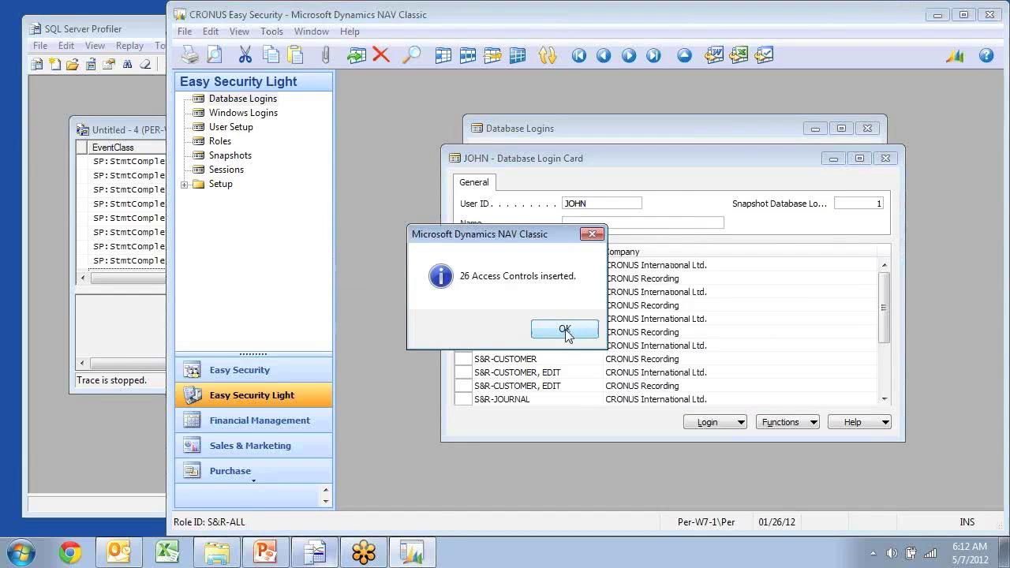
click(564, 331)
key(ctrl+End)
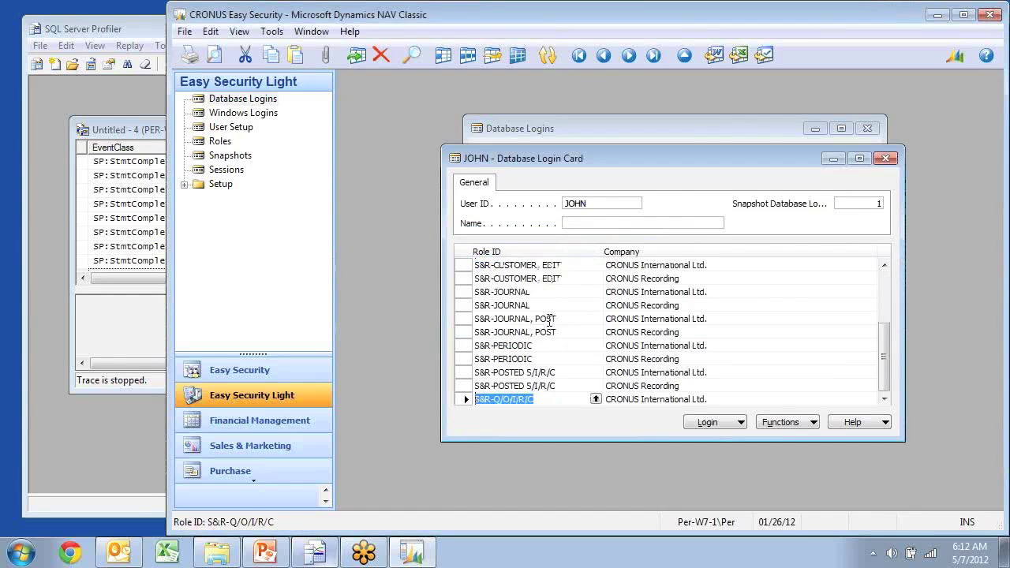
key(ctrl+Home)
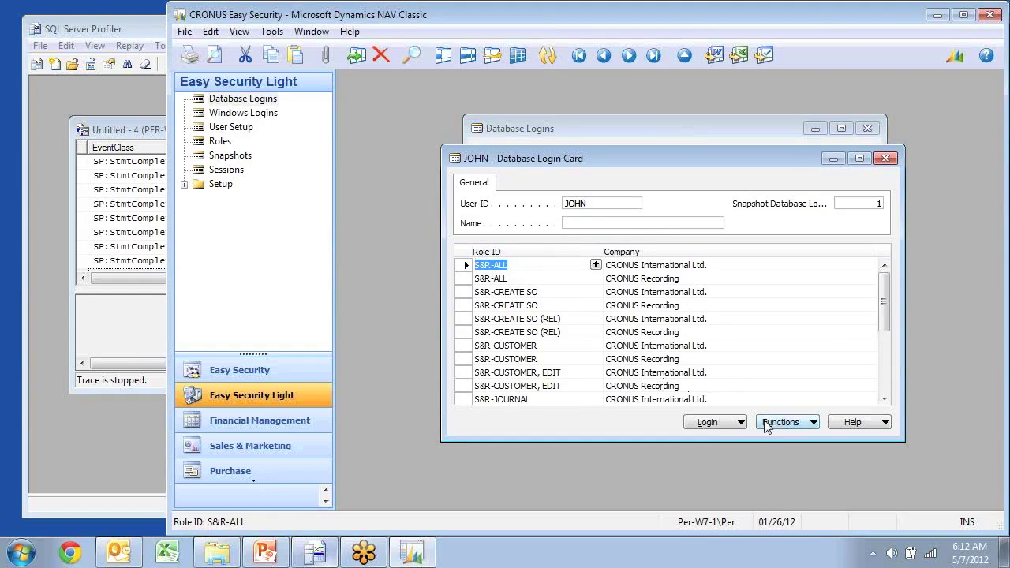
Step: Add the RM-TODO and RM-TODO, EDIT roles to JOHN for CRONUS International Ltd
click(788, 423)
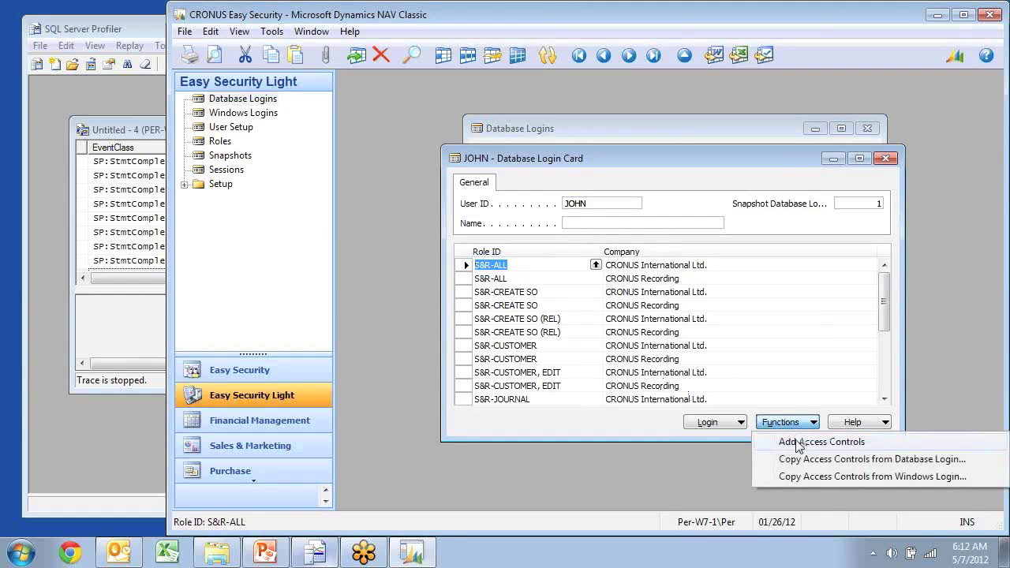
click(798, 443)
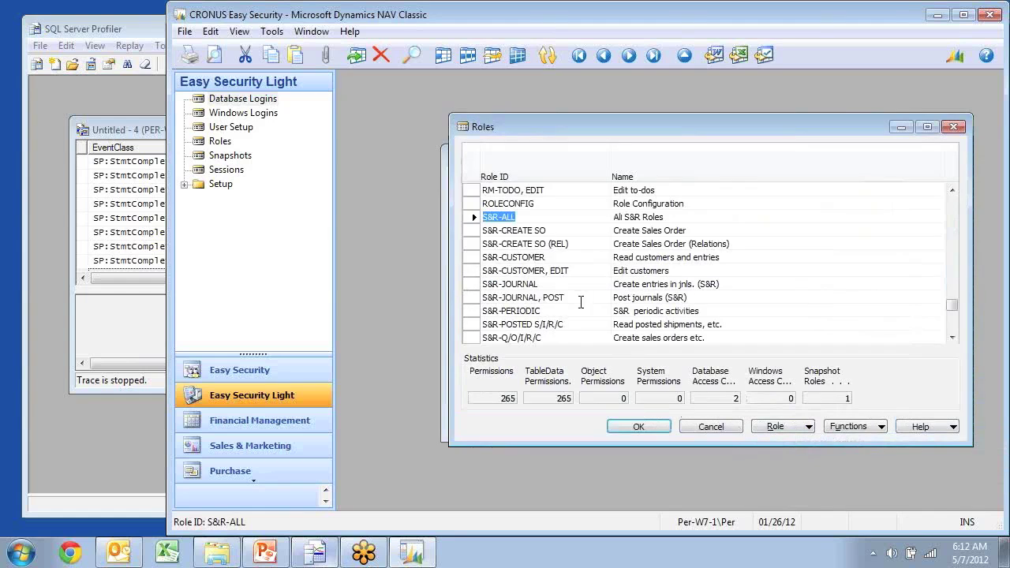
scroll(597, 250, up, 3)
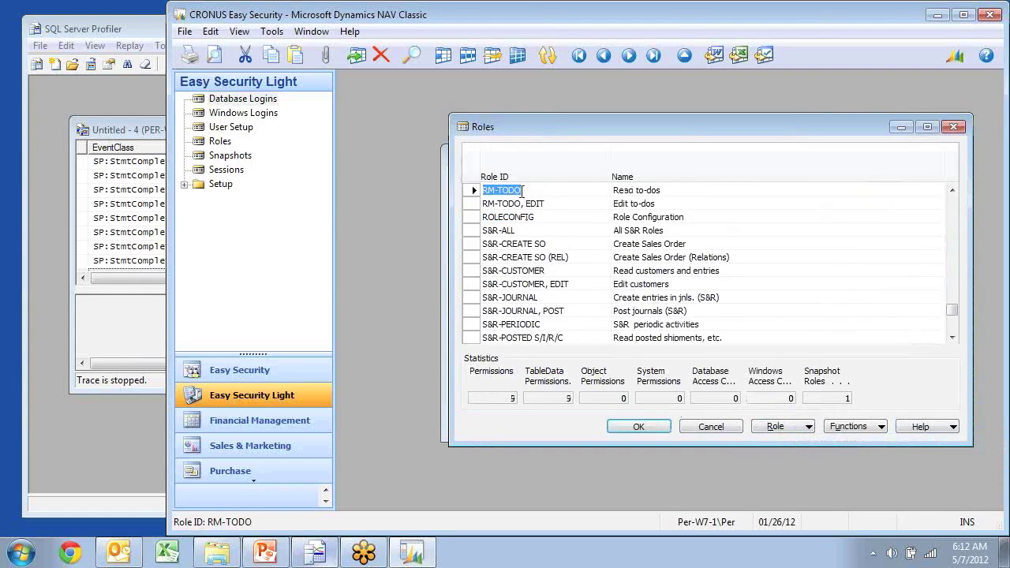
drag(471, 190, 475, 206)
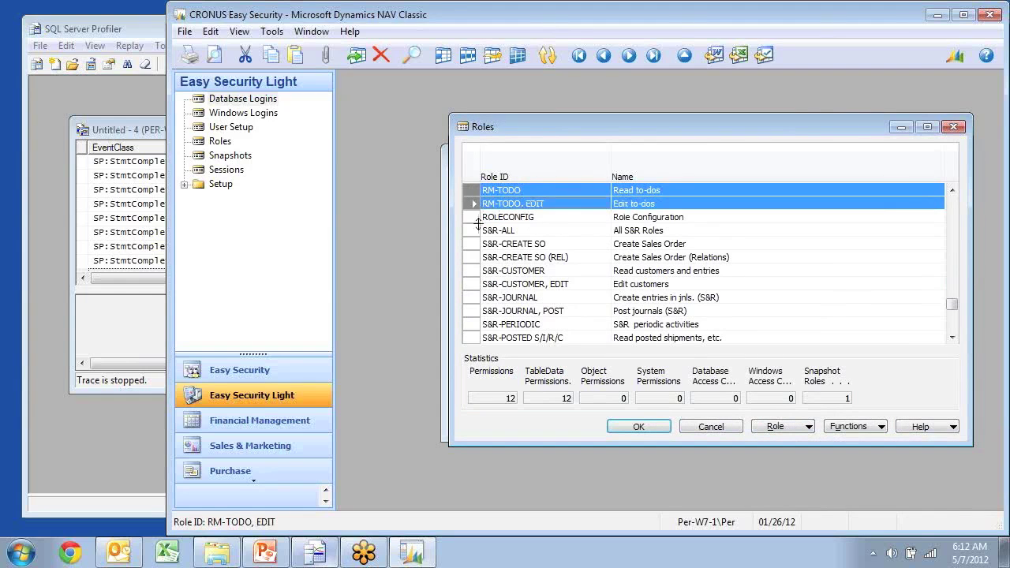
ctrl+click(475, 230)
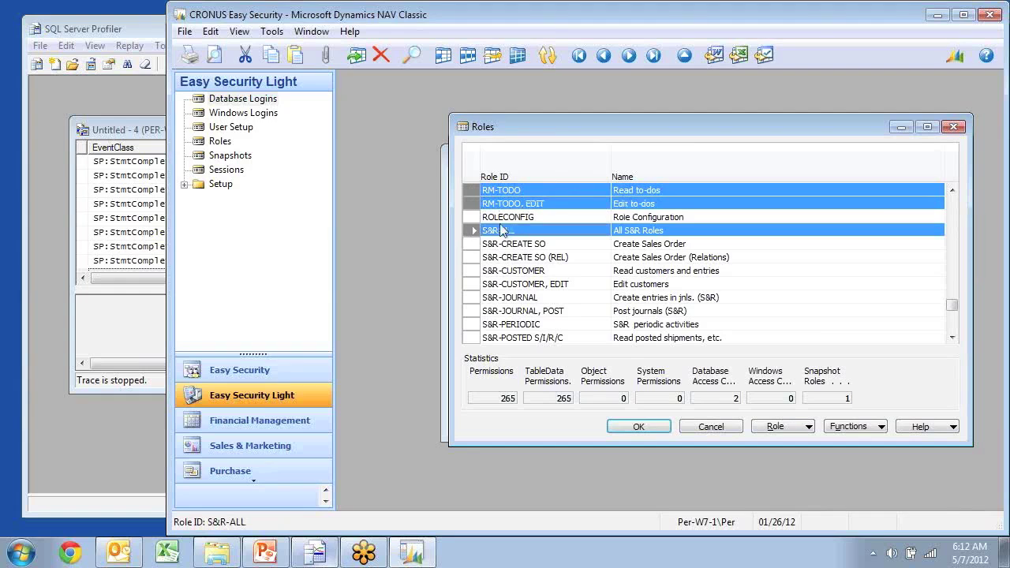
click(637, 427)
click(544, 246)
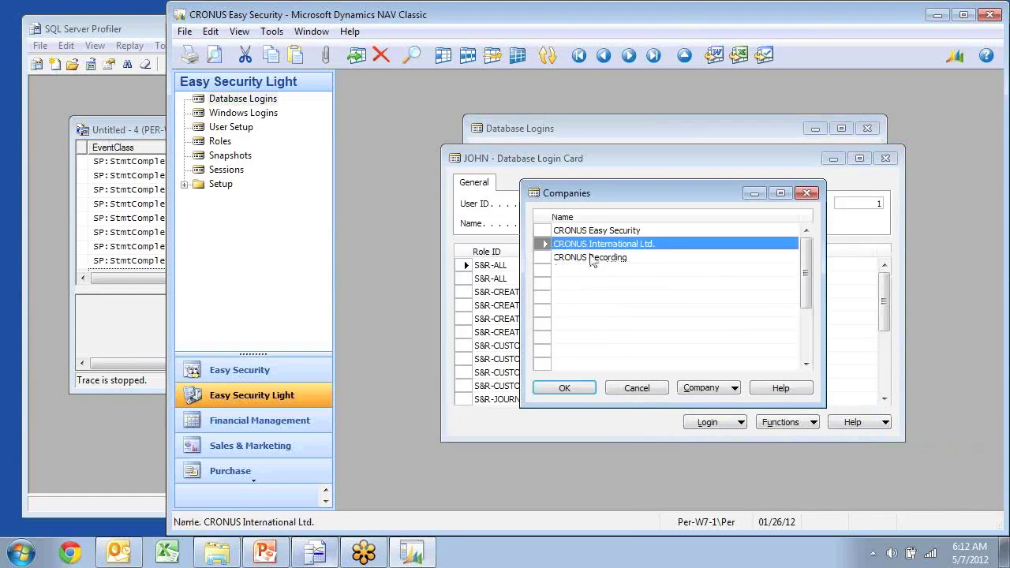
click(567, 388)
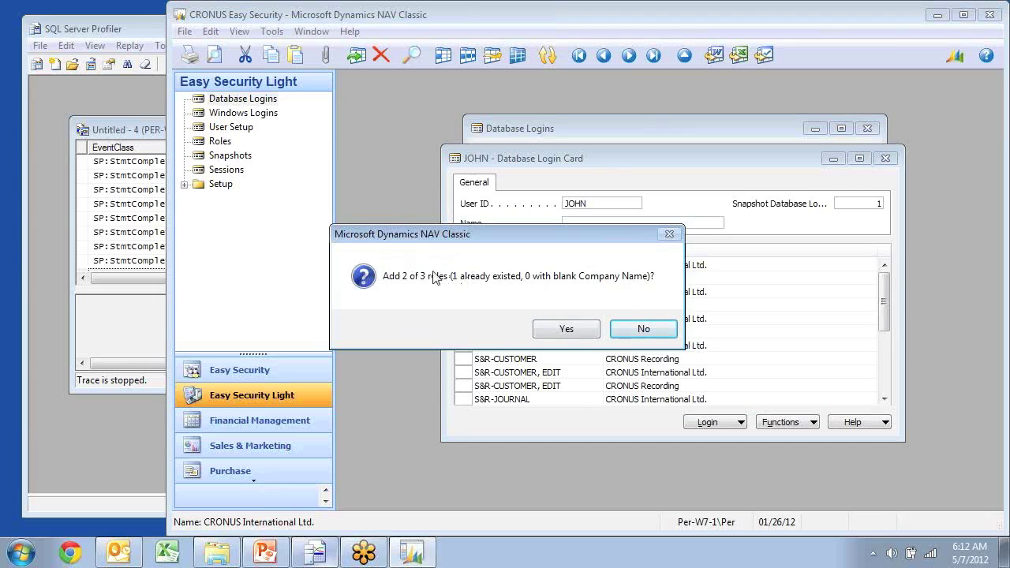
click(565, 333)
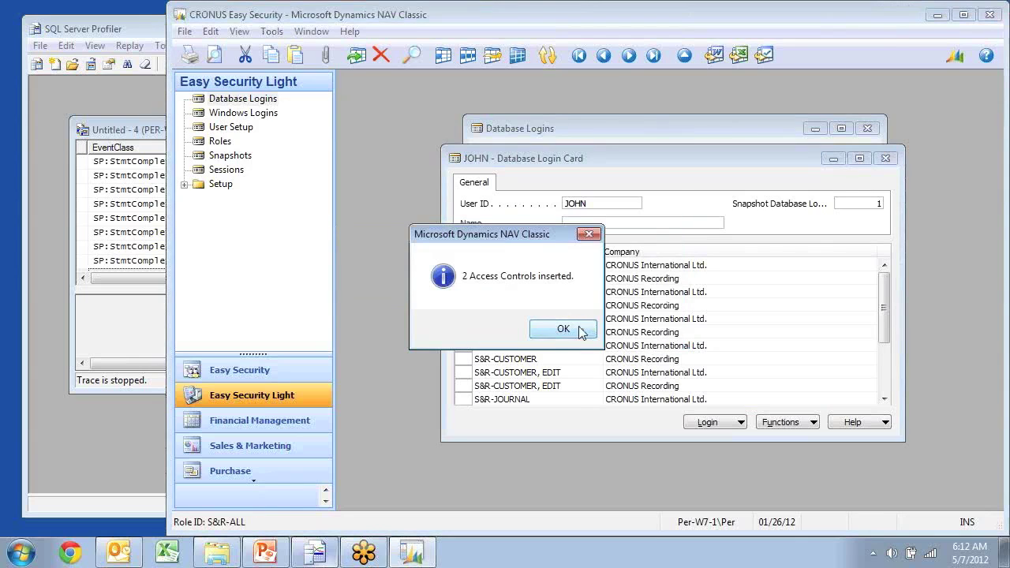
click(569, 329)
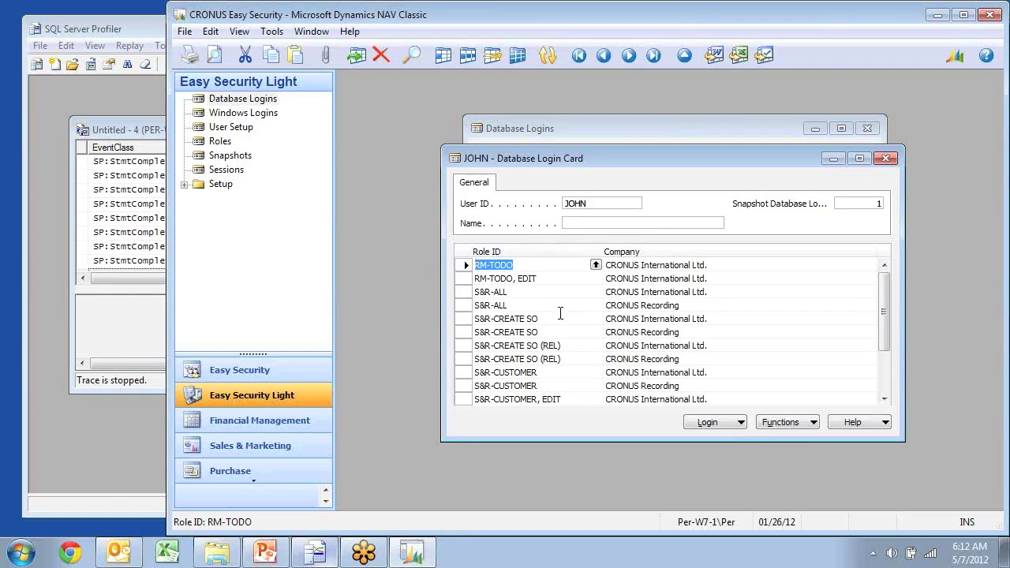
Step: Close JOHN's login card and select PETER's login in the Database Logins list
key(Escape)
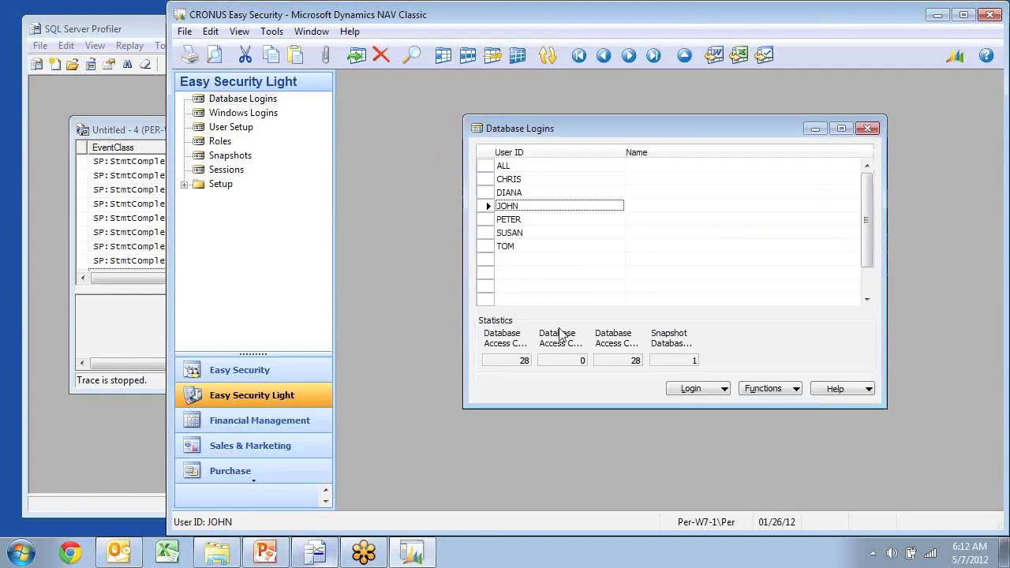
click(533, 220)
click(525, 204)
click(532, 220)
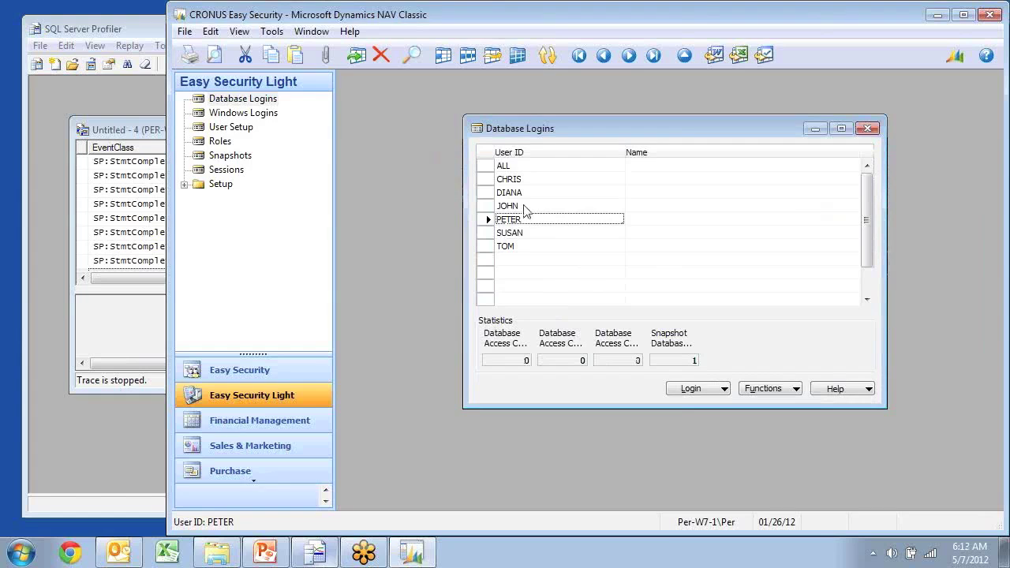
key(Up)
key(Up)
key(Up)
click(532, 220)
Step: Copy JOHN's access controls into PETER's login using copy type Add New
click(760, 390)
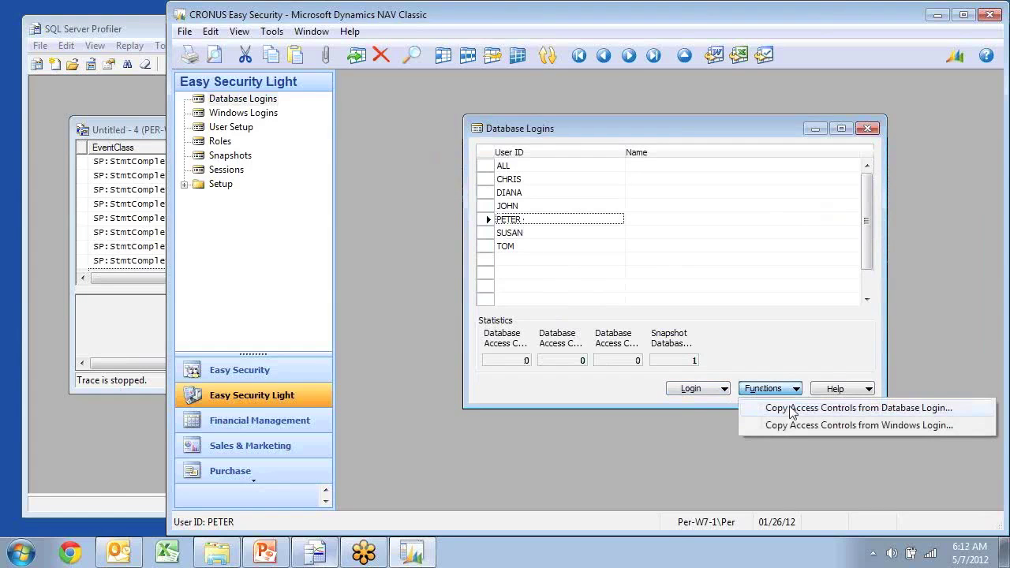
click(831, 413)
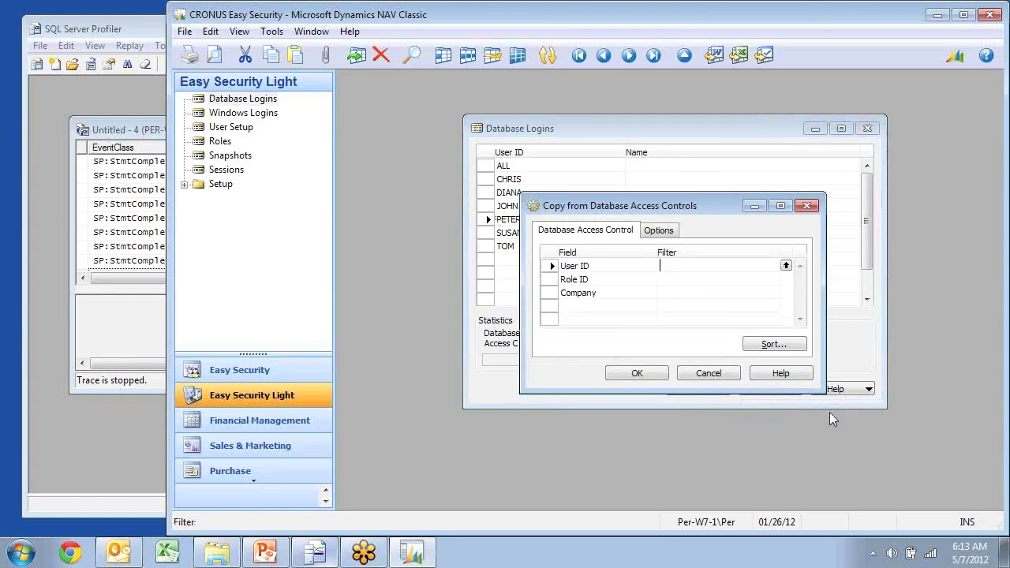
click(786, 266)
click(642, 272)
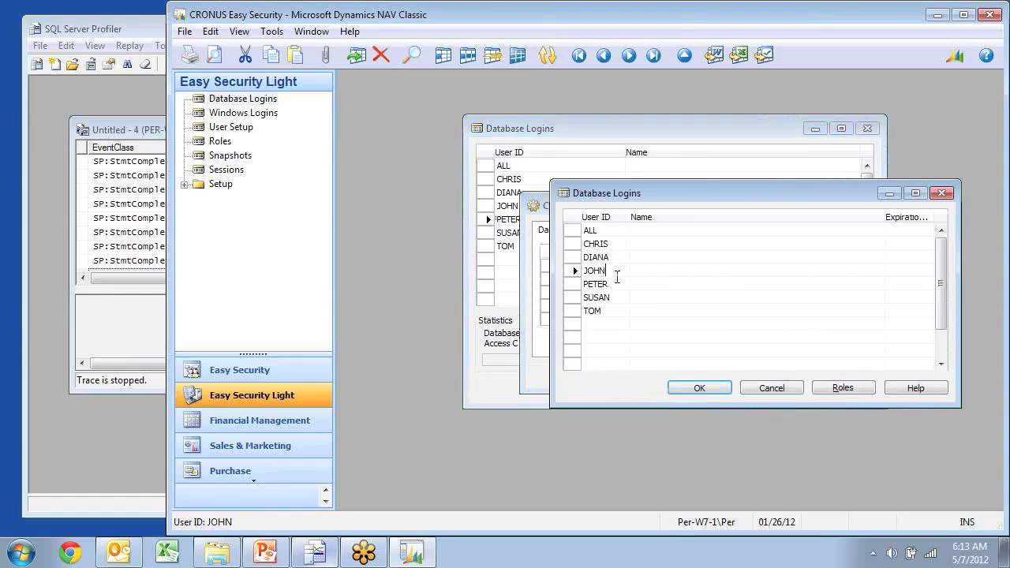
click(700, 388)
click(657, 230)
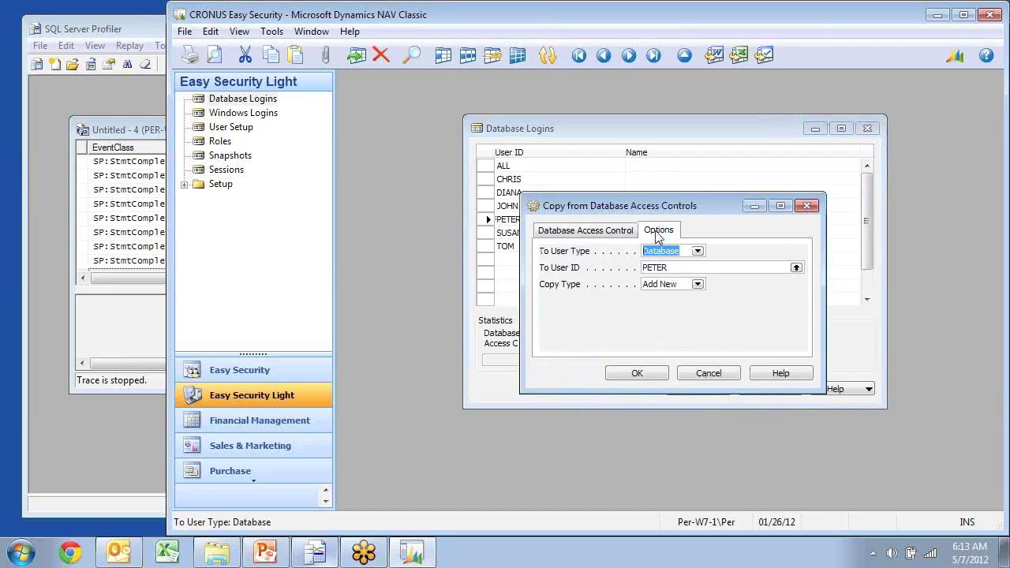
click(697, 284)
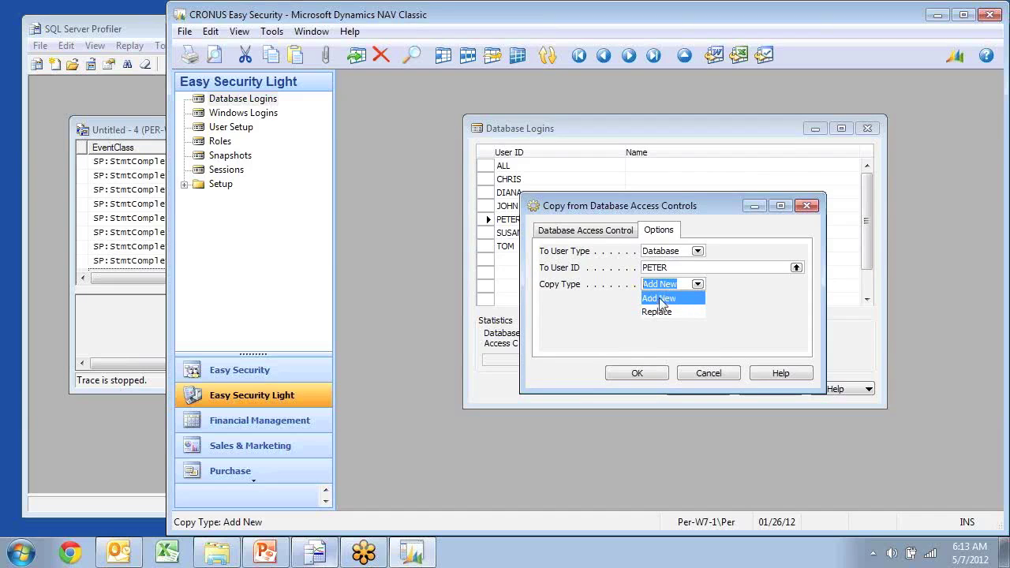
click(631, 379)
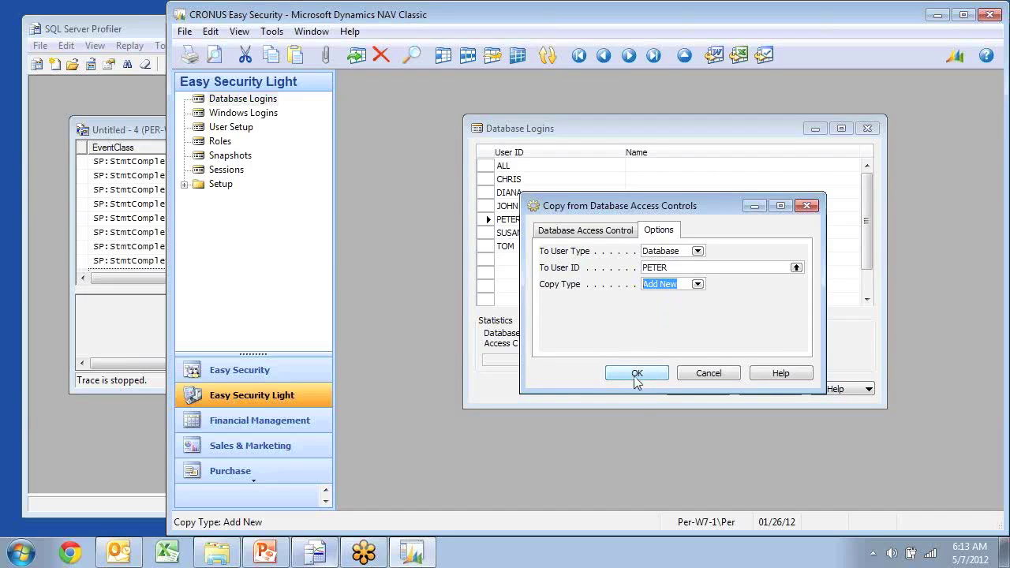
click(633, 380)
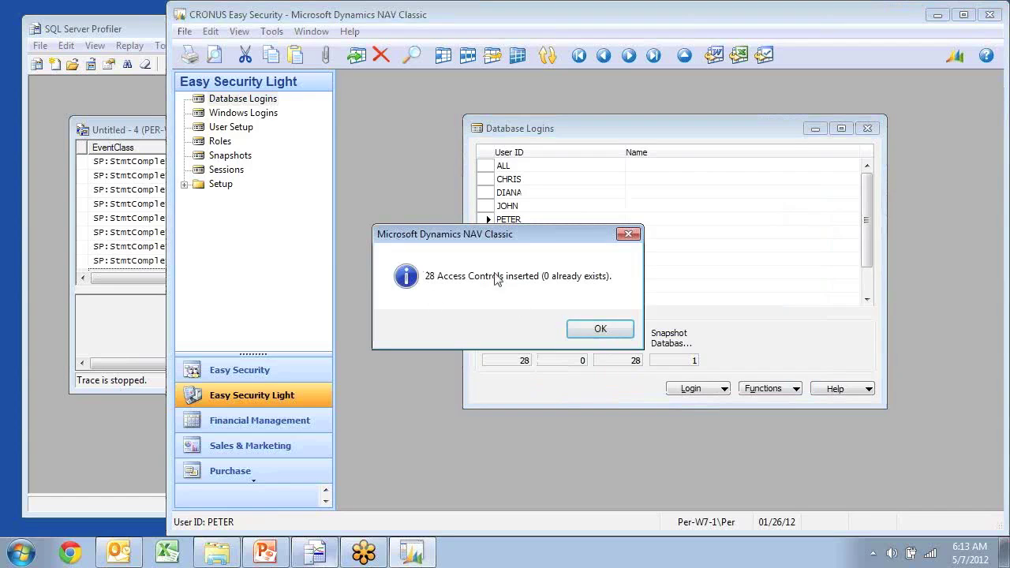
Step: Acknowledge the 28 copied access controls and open PETER's snapshot database logins
click(599, 328)
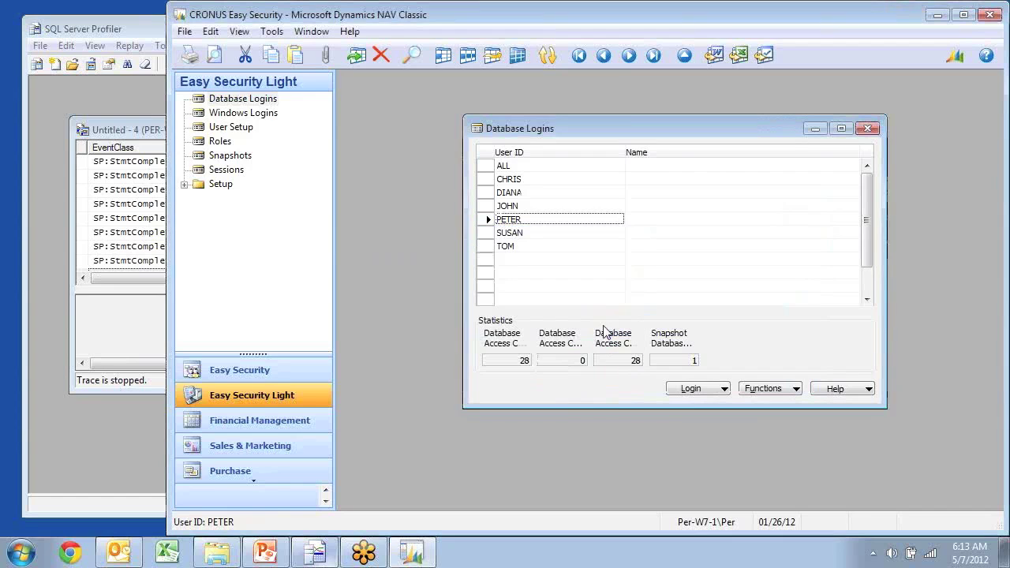
click(530, 206)
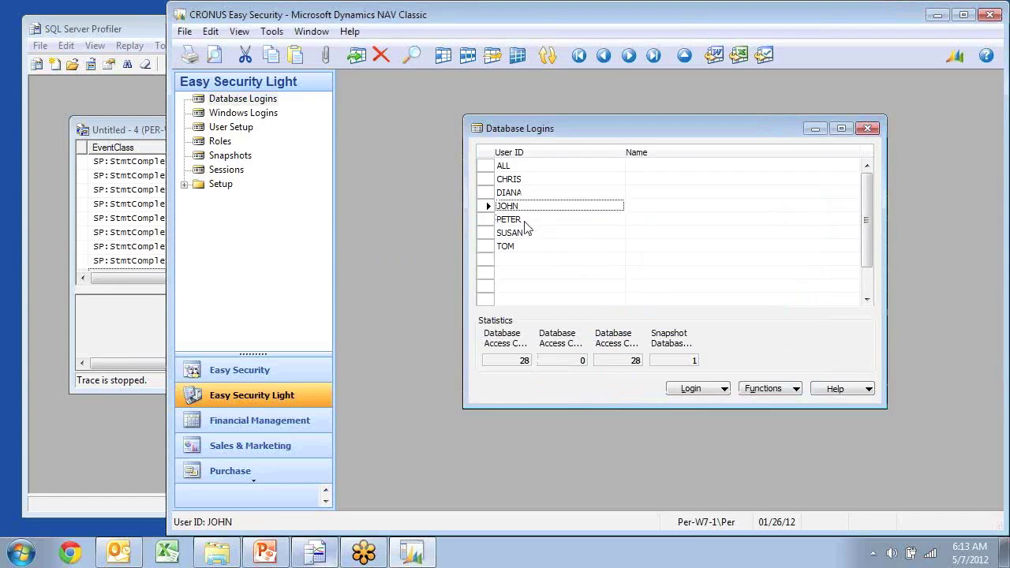
click(527, 220)
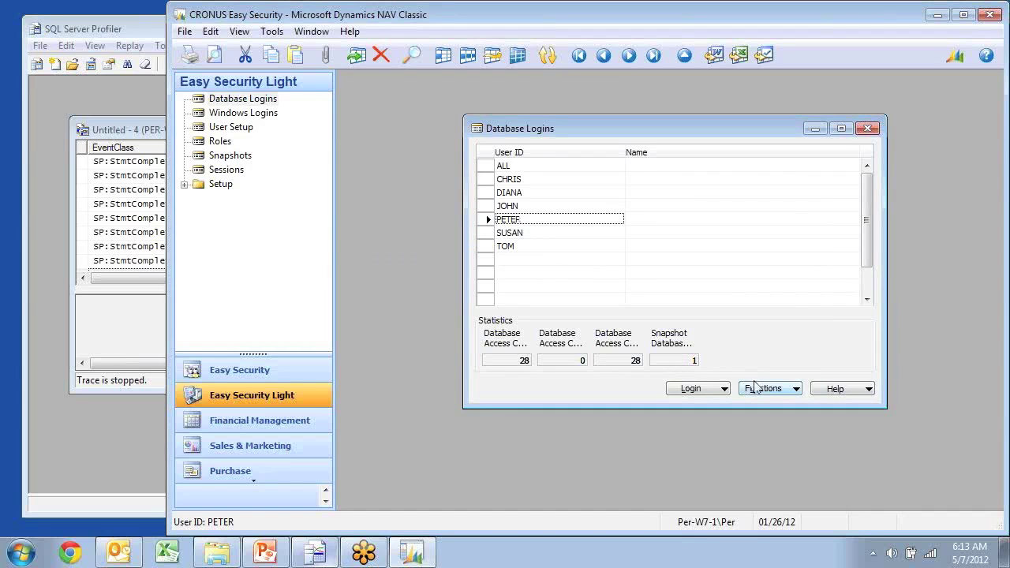
click(682, 362)
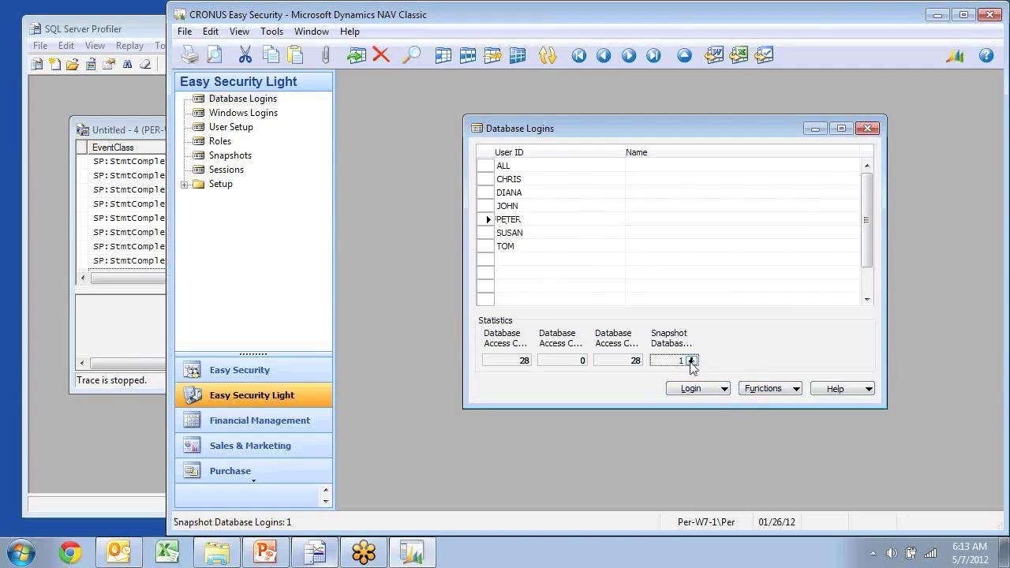
click(691, 360)
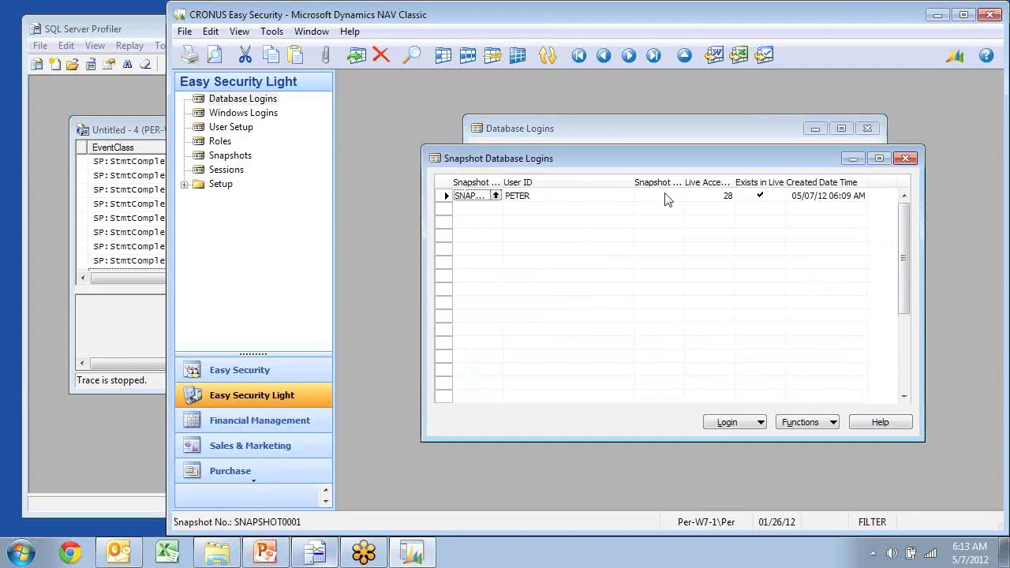
drag(444, 202, 447, 219)
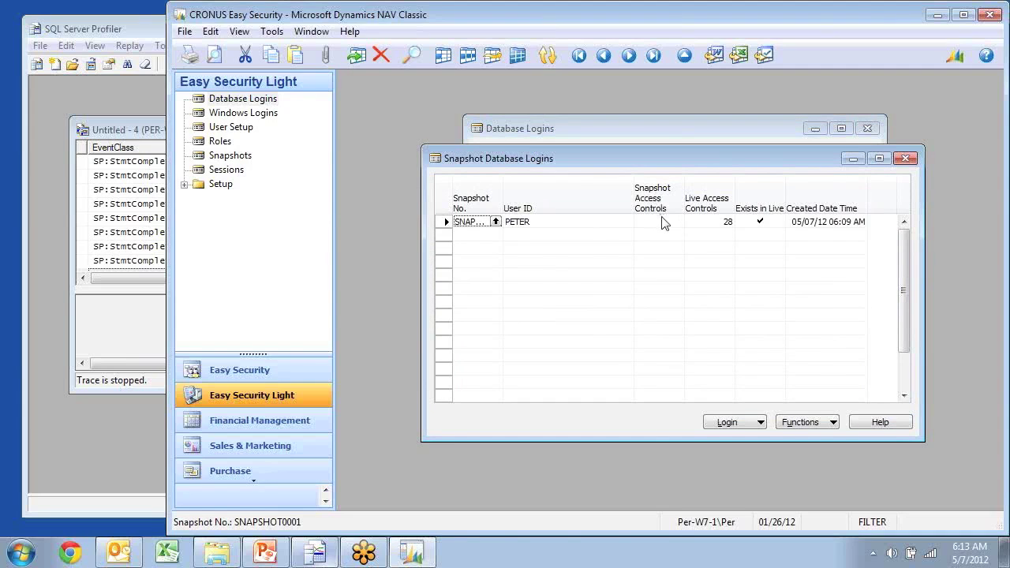
Step: Restore PETER's access controls from SNAPSHOT0001, then close both logins lists
click(803, 422)
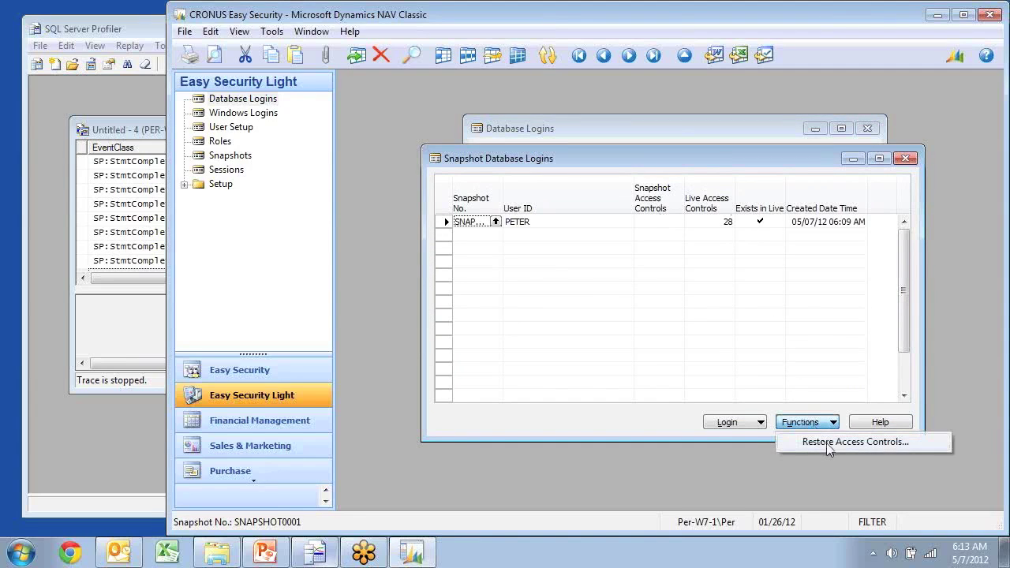
click(840, 447)
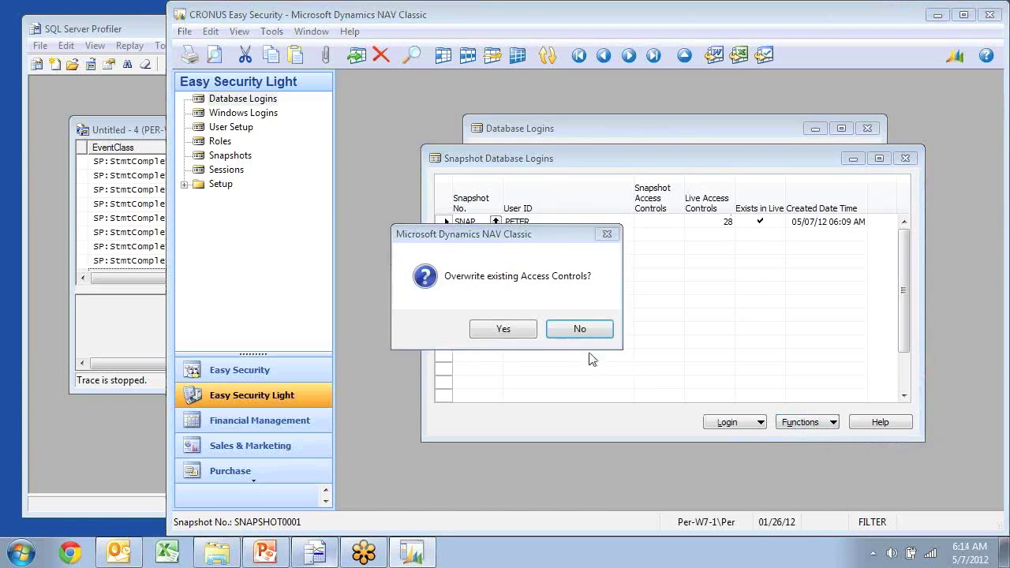
click(502, 330)
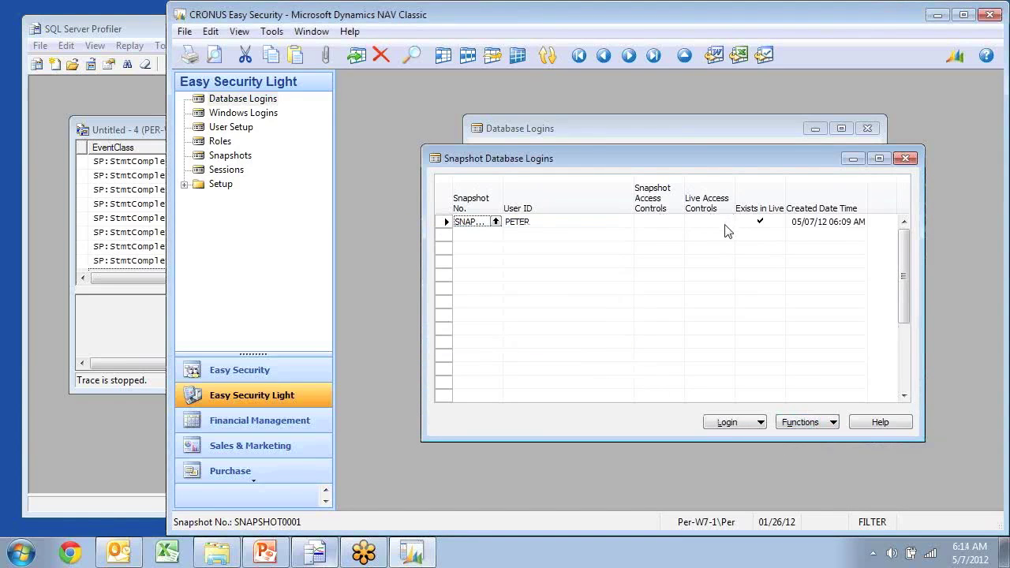
key(Escape)
click(513, 207)
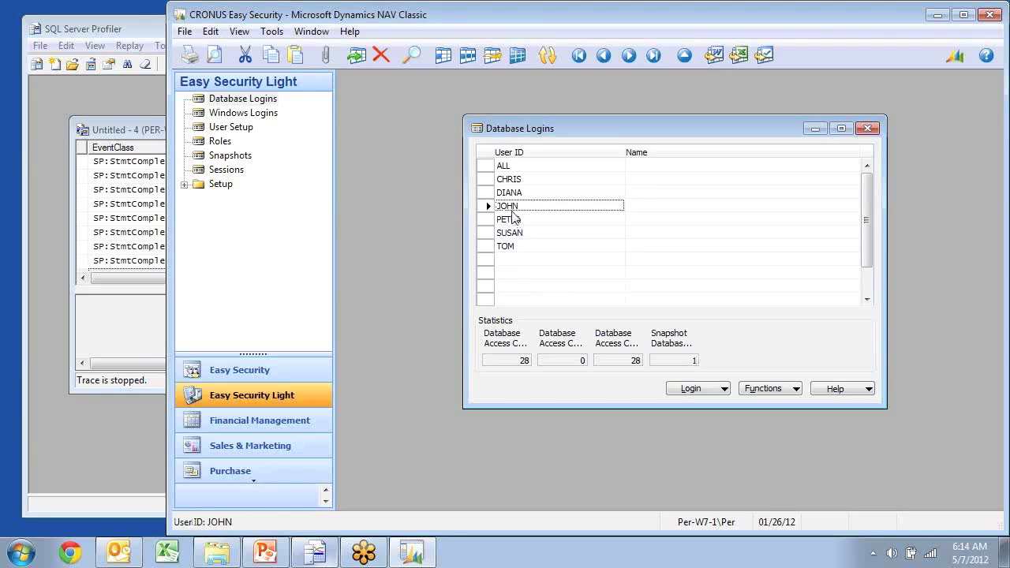
click(513, 220)
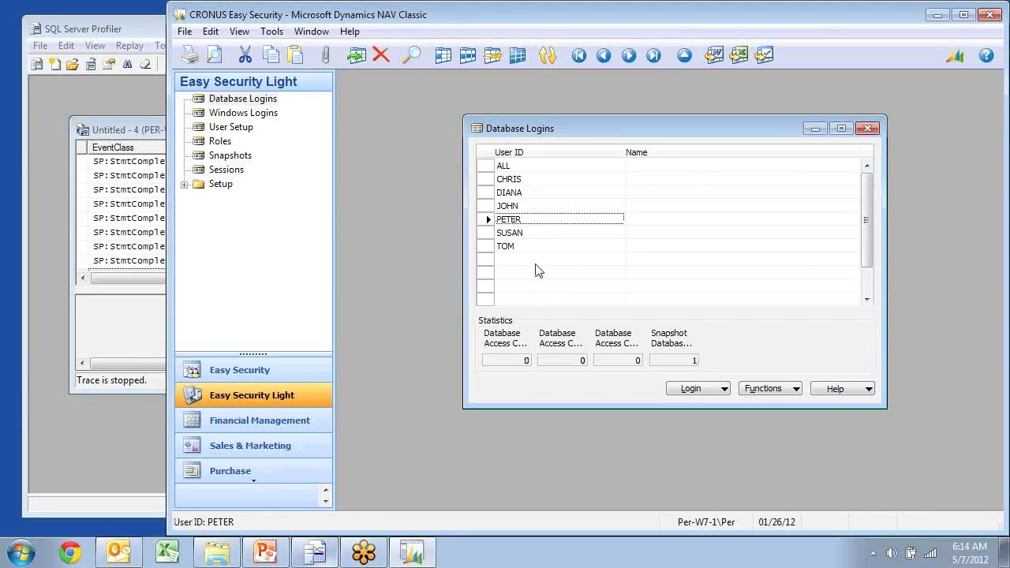
key(Escape)
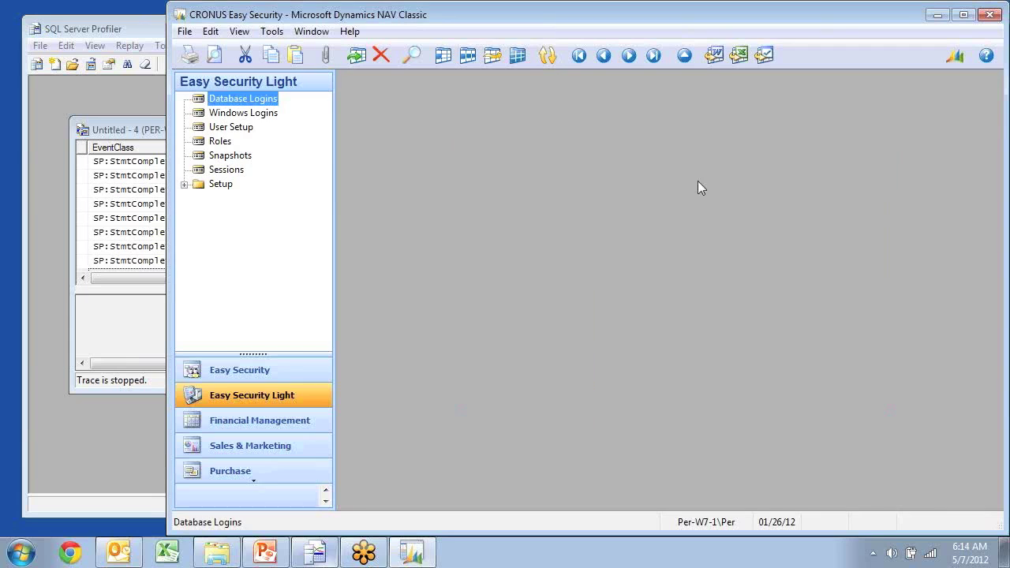
Step: Create a new security snapshot, SNAPSHOT0002, holding 16378 records
click(221, 163)
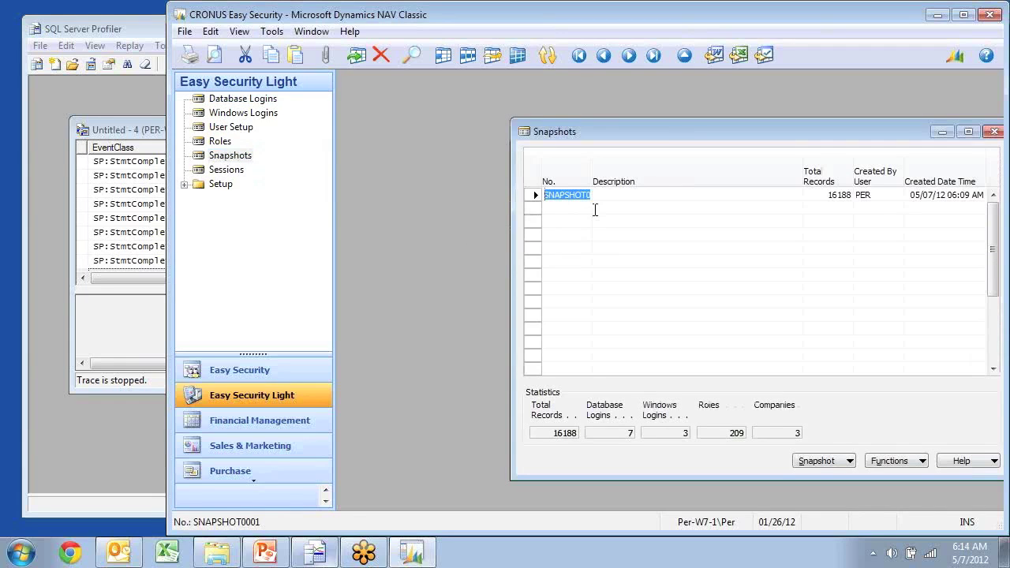
click(595, 209)
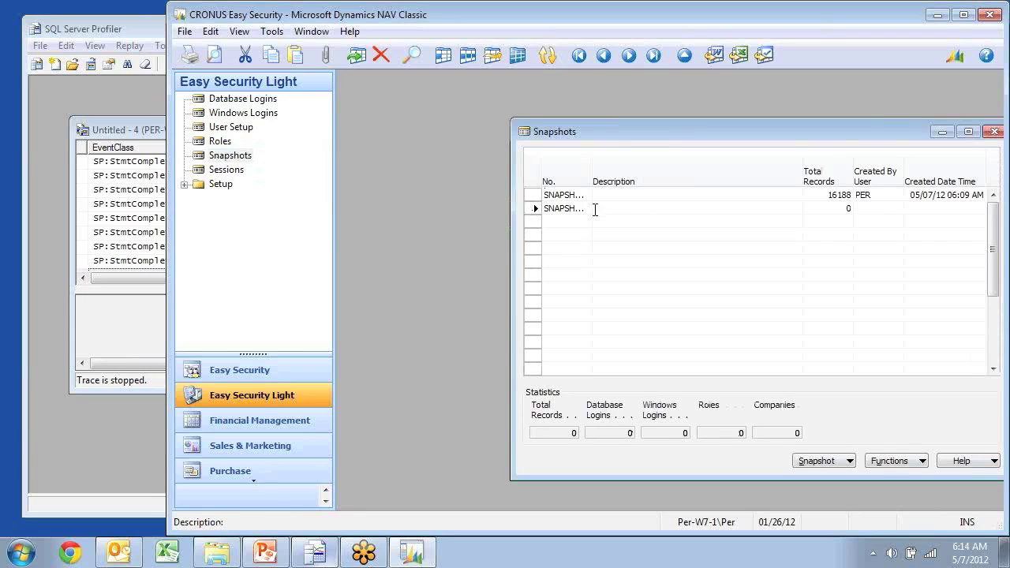
drag(661, 130, 560, 113)
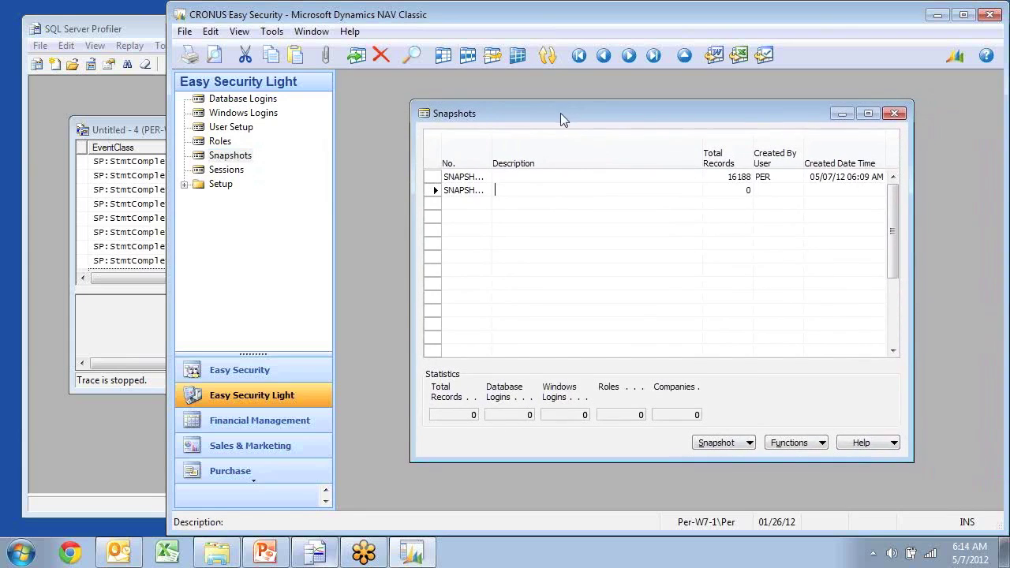
click(785, 444)
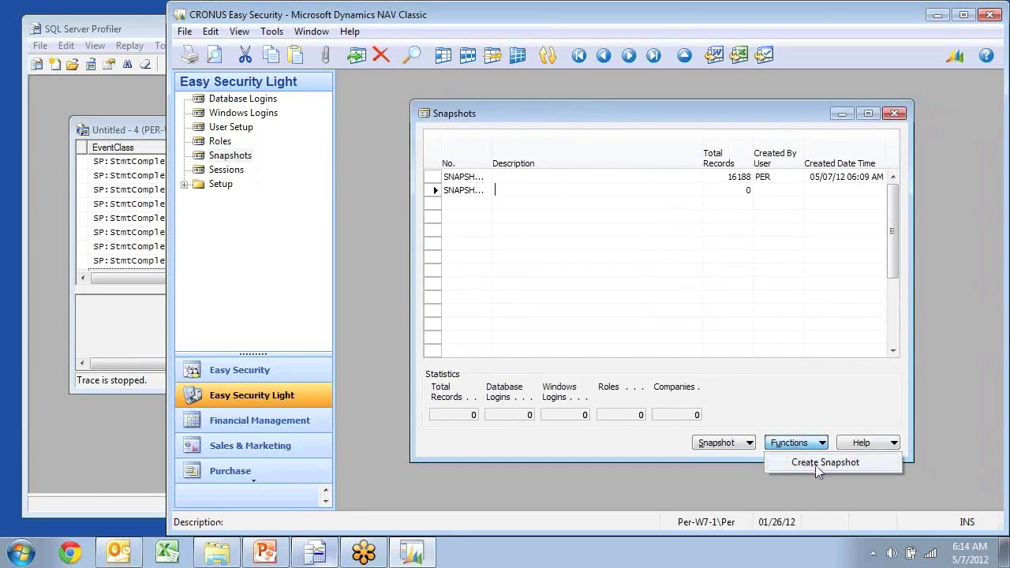
click(817, 465)
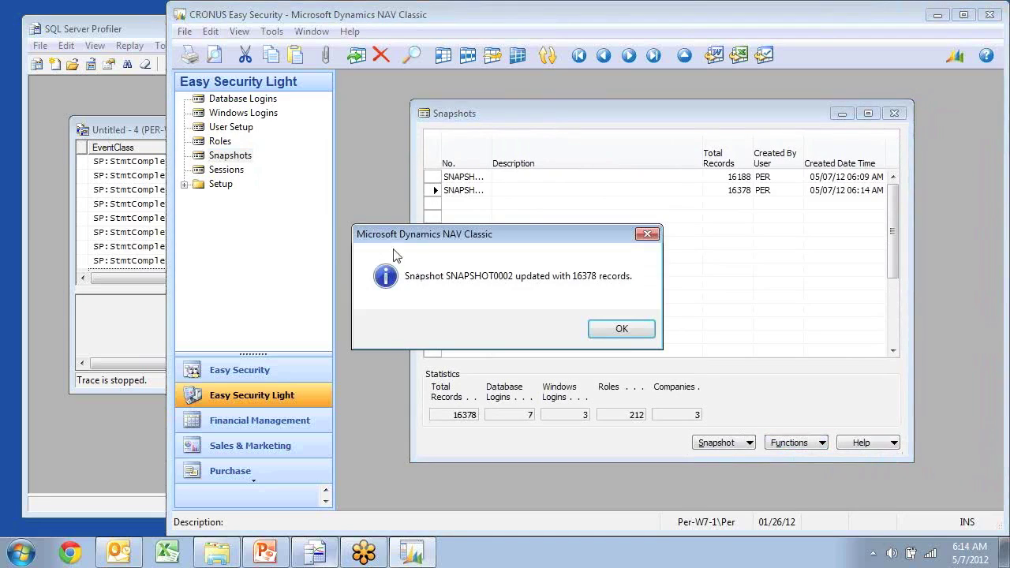
click(623, 329)
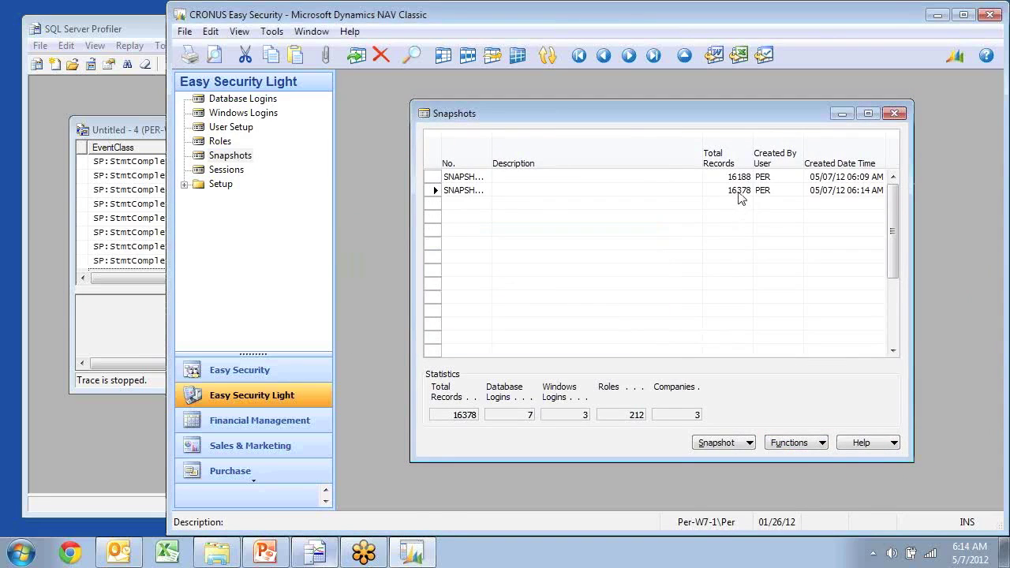
click(738, 191)
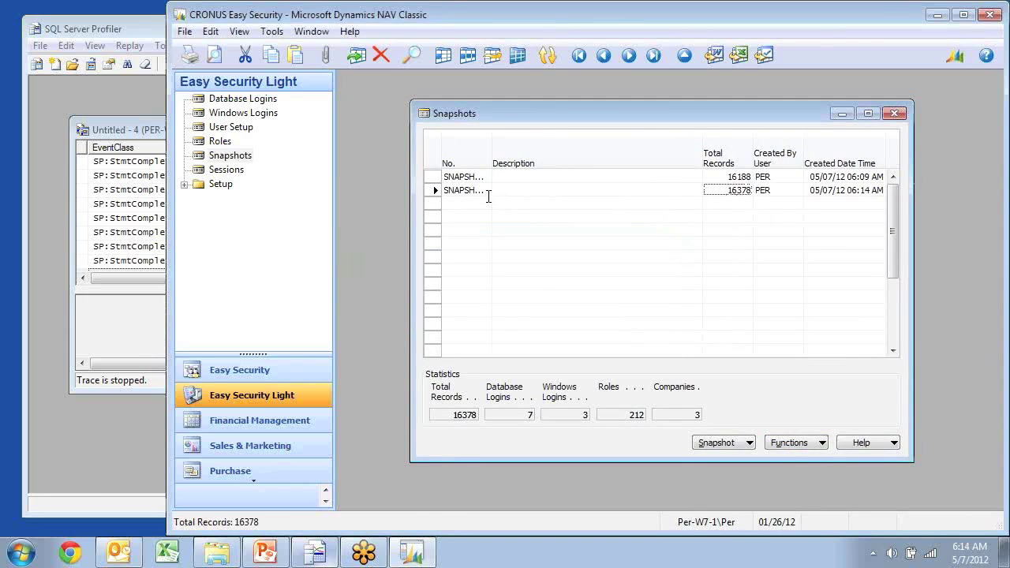
Step: Show SNAPSHOT0002's database logins and select JOHN's row
click(724, 444)
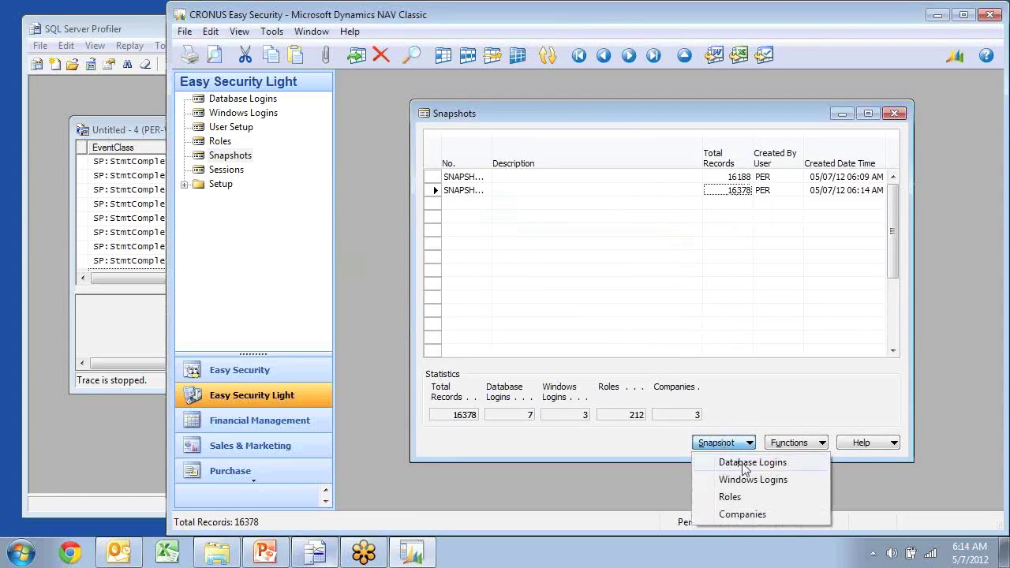
click(744, 462)
click(492, 263)
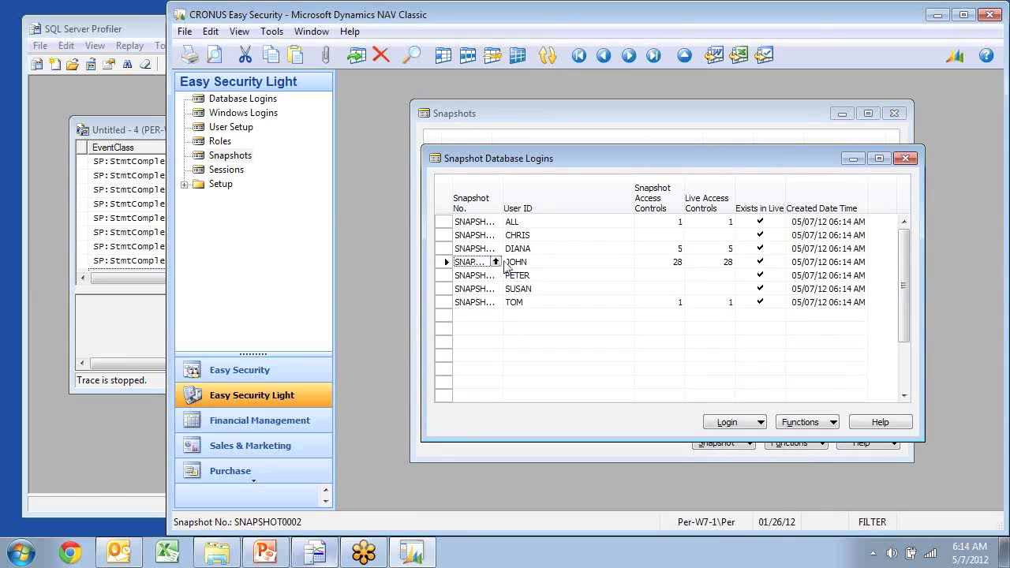
Step: Review JOHN's 28 snapshotted access controls, then close the snapshot logins list without restoring
click(661, 265)
click(741, 425)
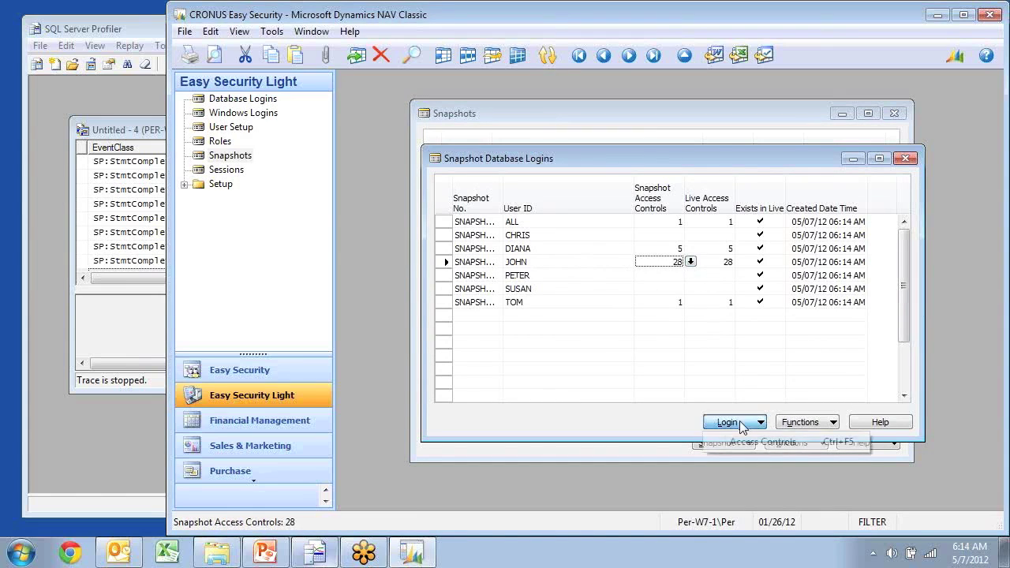
click(749, 443)
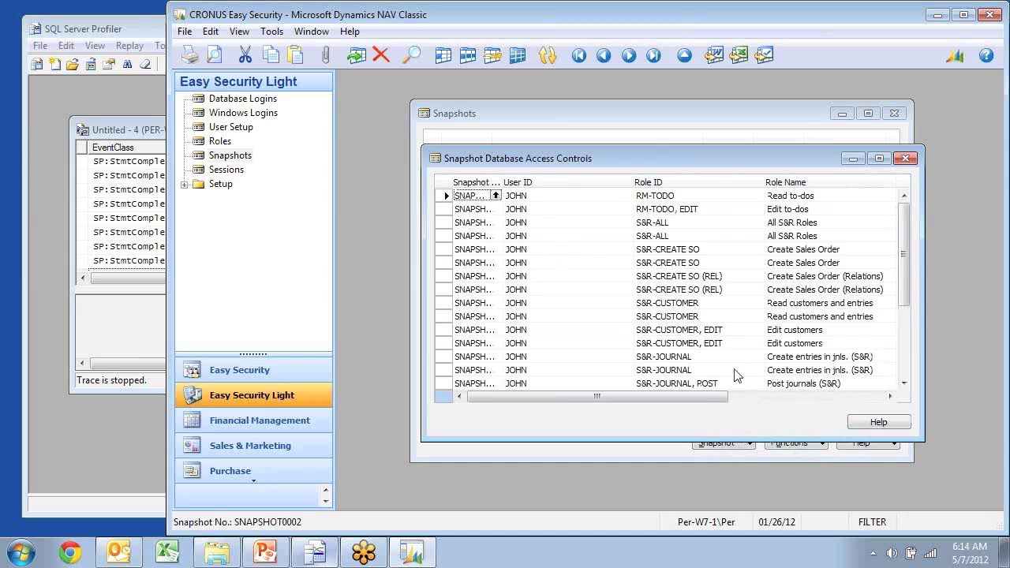
scroll(627, 347, down, 2)
key(Escape)
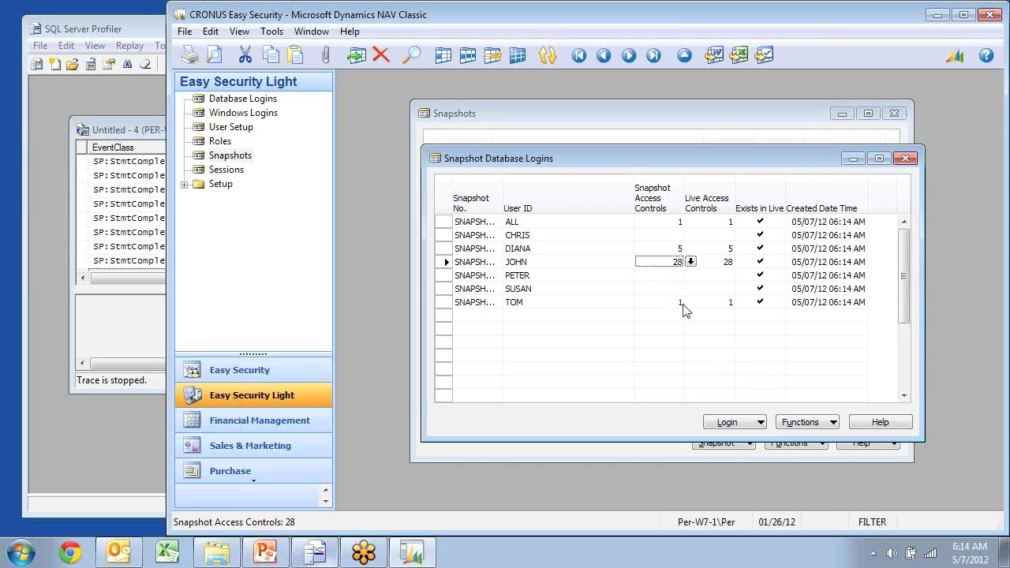
click(544, 278)
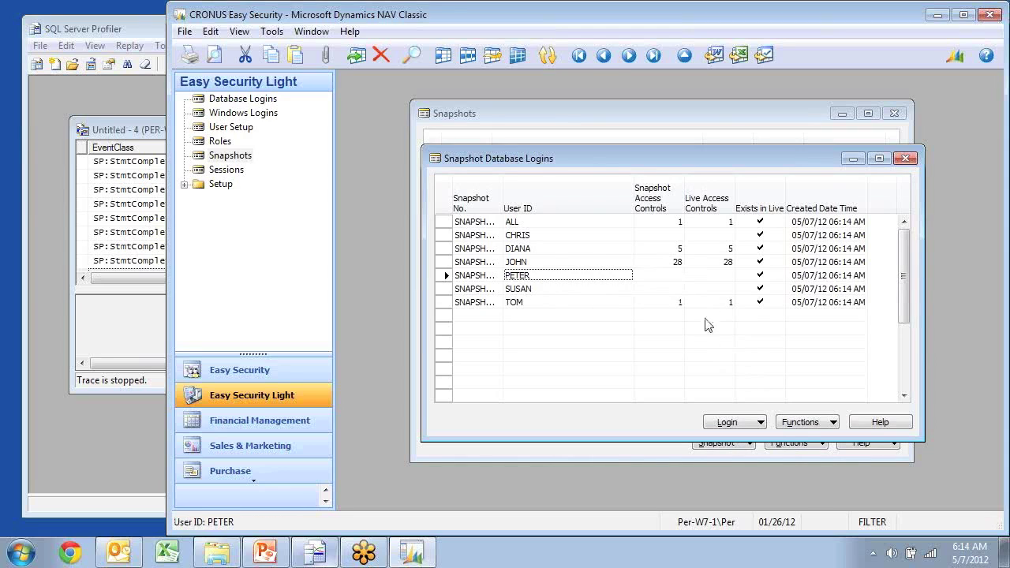
click(803, 426)
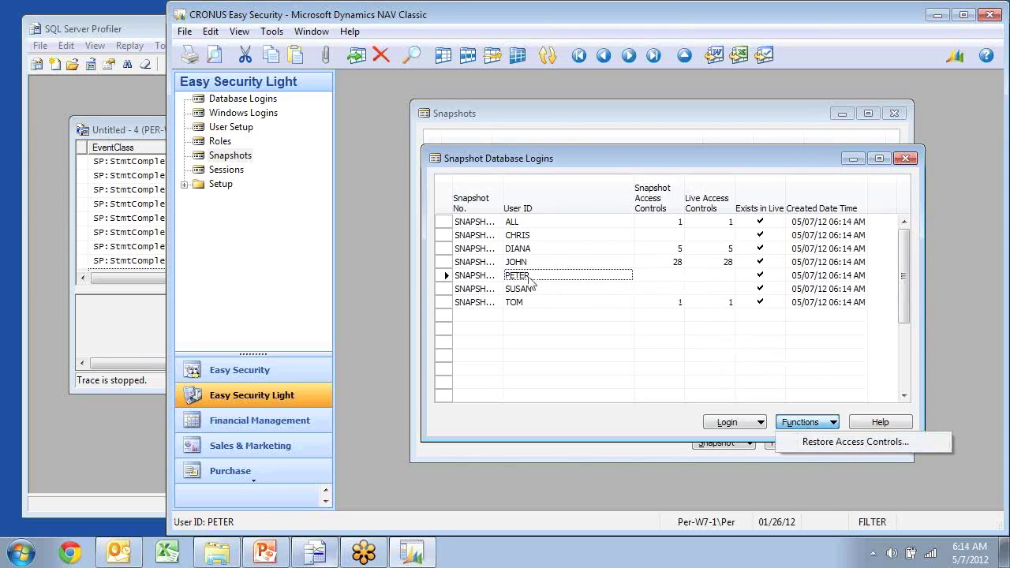
key(Escape)
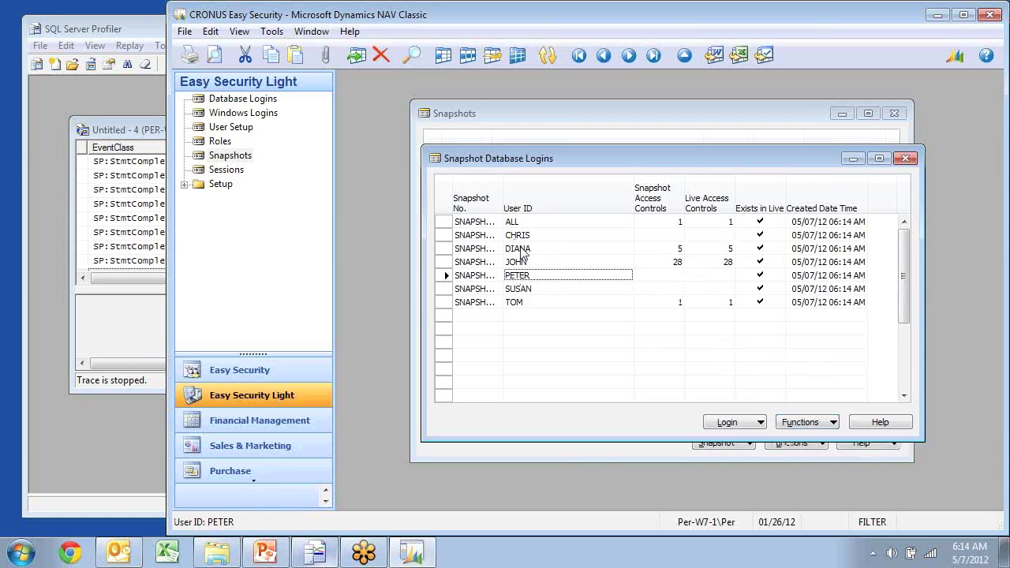
key(Escape)
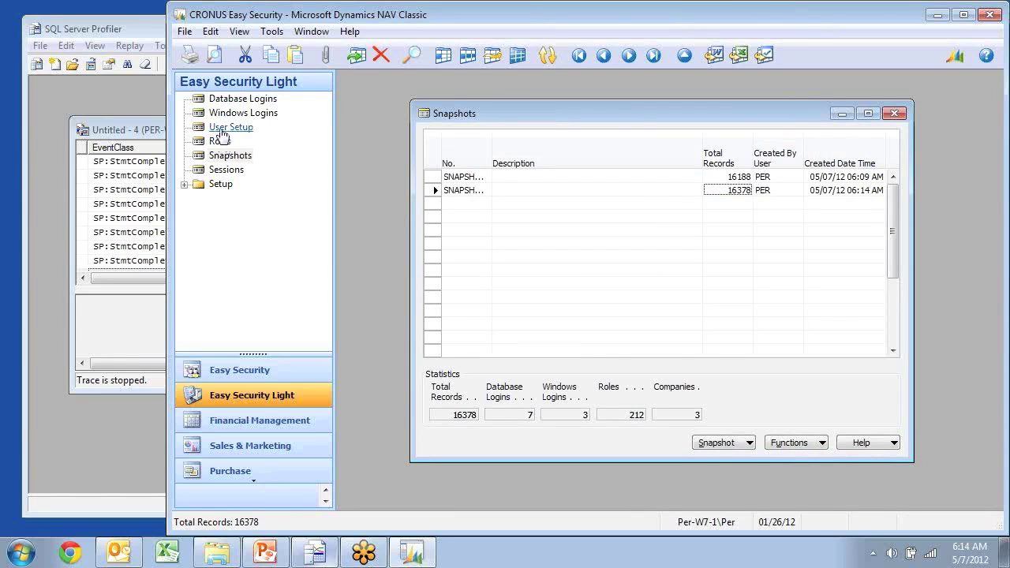
Step: In Database Logins, view JOHN's 2 snapshot database logins and close that list
click(241, 99)
click(504, 207)
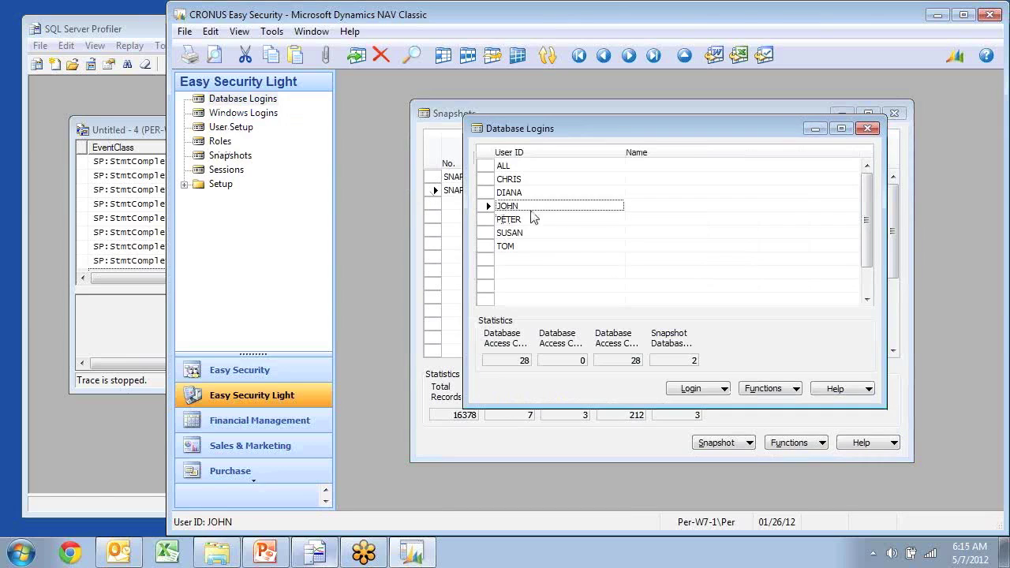
click(686, 360)
click(691, 360)
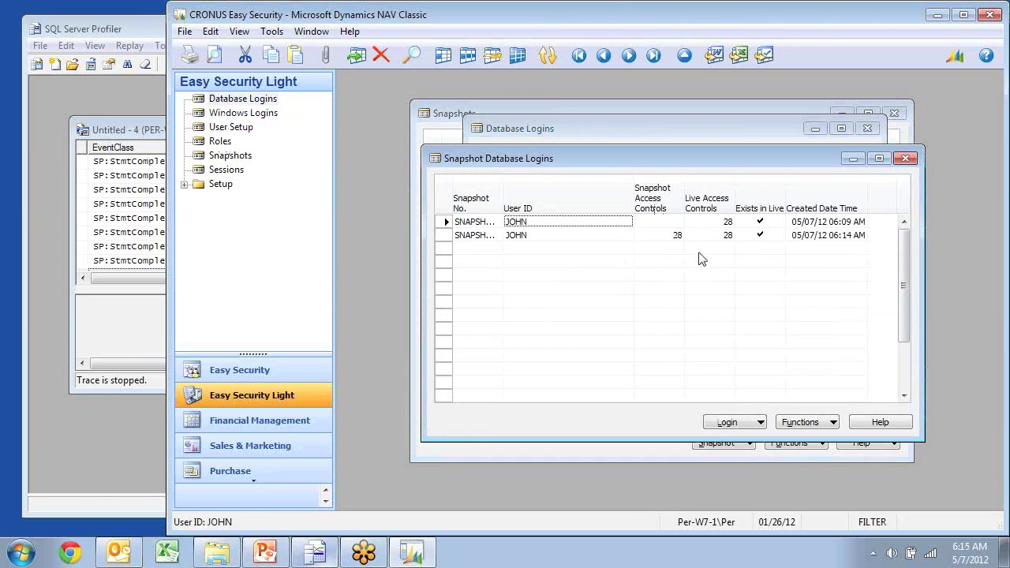
key(Escape)
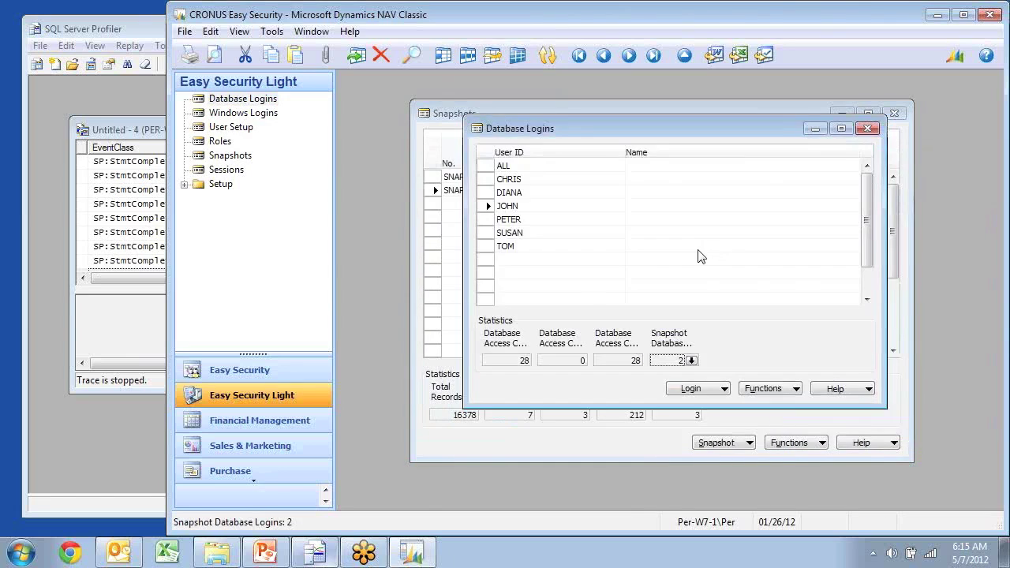